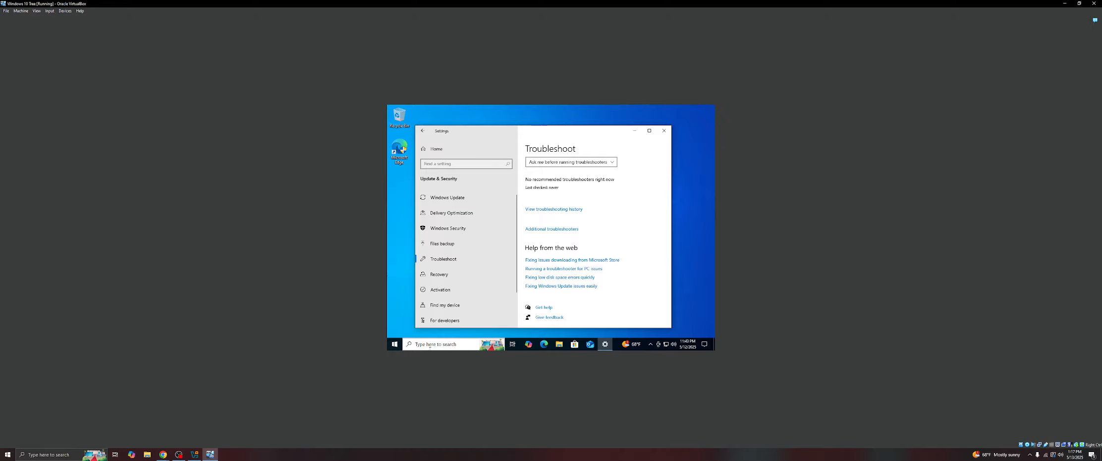
- Open Additional troubleshooters and run the Program Compatibility Troubleshooter
{"action": "left_click", "coordinate": [569, 229]}
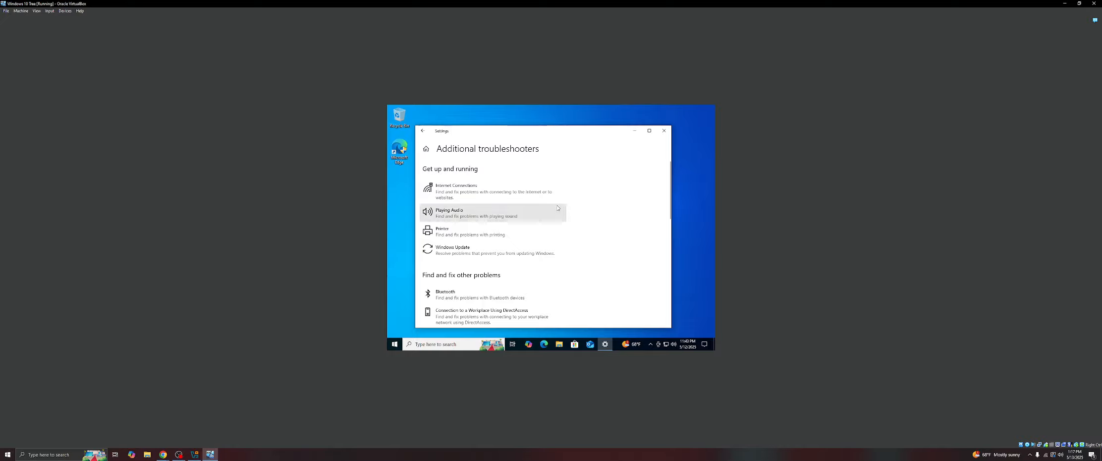
{"action": "scroll", "coordinate": [478, 195], "scroll_direction": "down", "scroll_amount": 3}
{"action": "scroll", "coordinate": [479, 196], "scroll_direction": "up", "scroll_amount": 3}
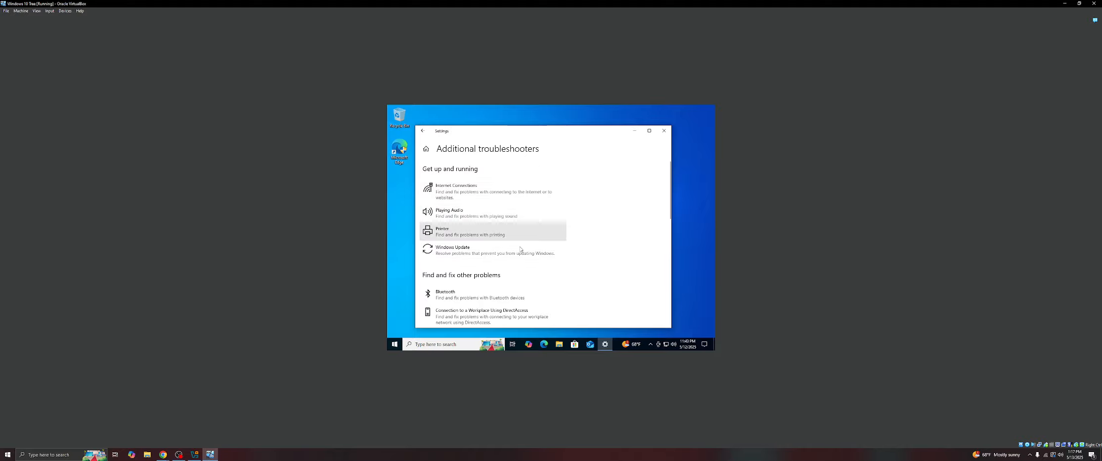
{"action": "scroll", "coordinate": [522, 249], "scroll_direction": "down", "scroll_amount": 5}
{"action": "left_click", "coordinate": [473, 245]}
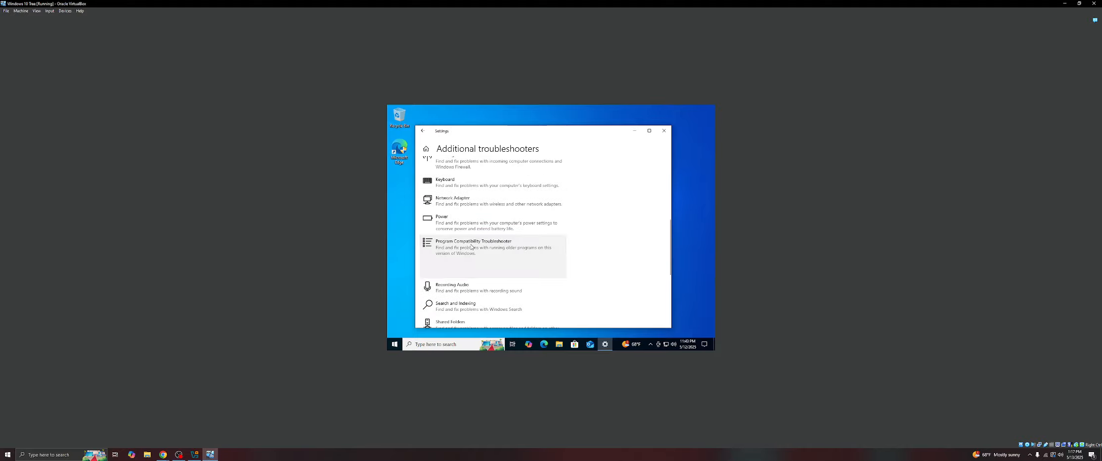
{"action": "left_click", "coordinate": [550, 271]}
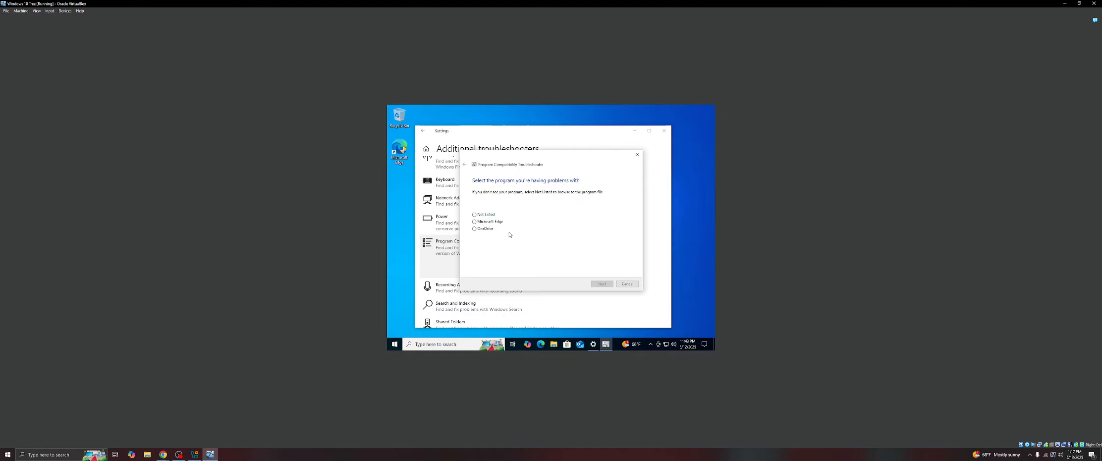
- Select Microsoft Edge as the problem program and choose to try the recommended settings
{"action": "left_click", "coordinate": [475, 222]}
{"action": "left_click", "coordinate": [601, 283]}
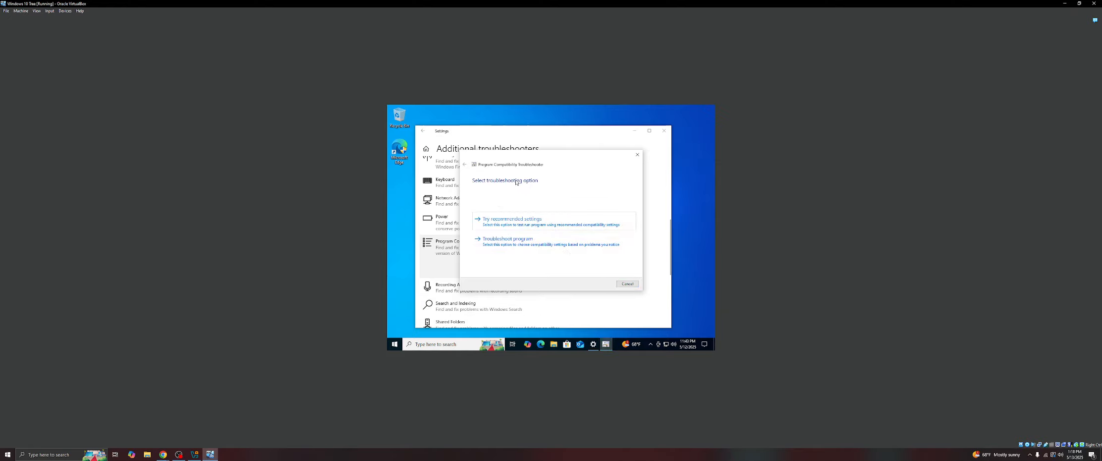
{"action": "left_click", "coordinate": [518, 222]}
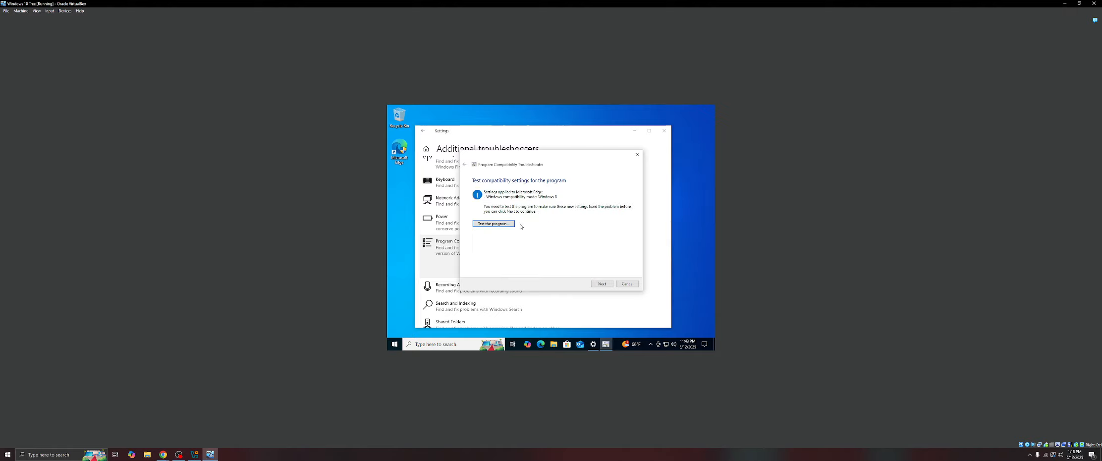
- Test Microsoft Edge with the recommended compatibility settings, close it and continue
{"action": "left_click", "coordinate": [500, 225]}
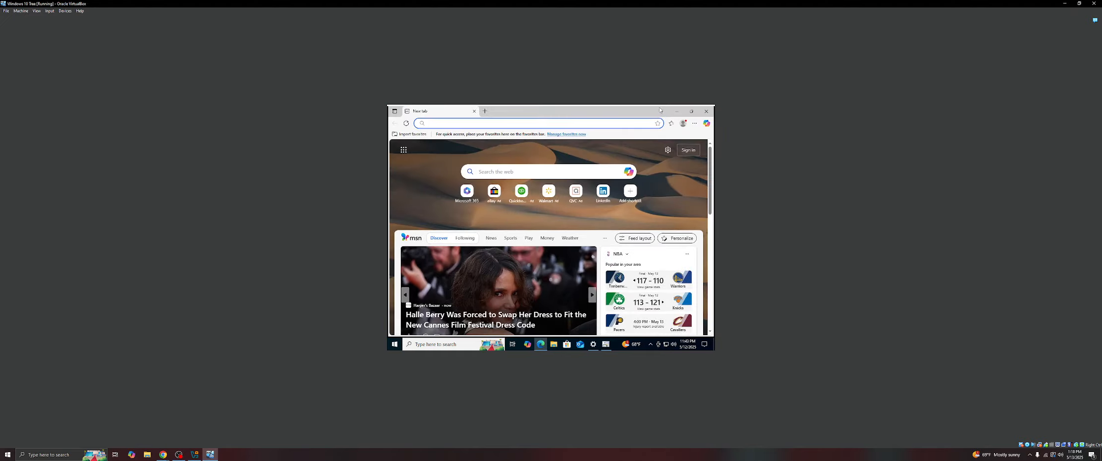
{"action": "left_click", "coordinate": [707, 114]}
{"action": "left_click", "coordinate": [604, 283]}
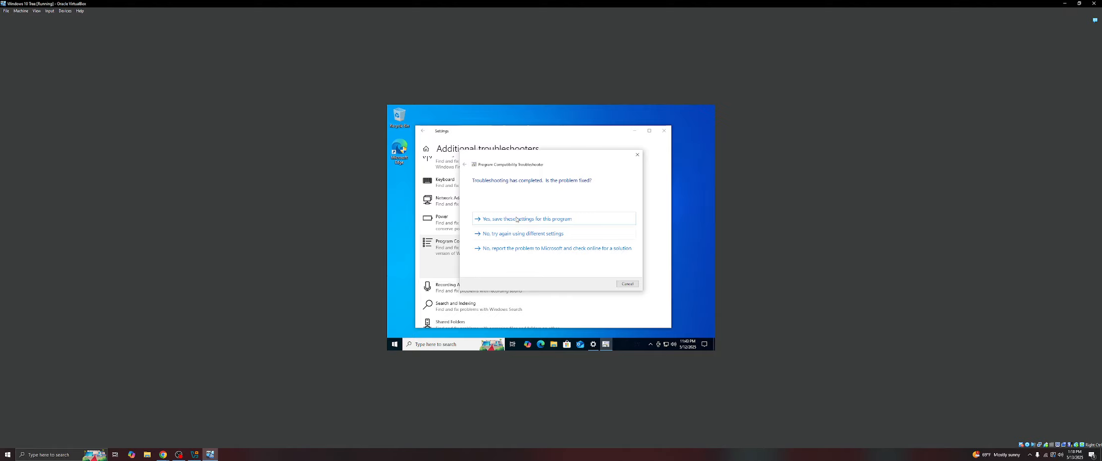
- Save these settings for the program and close the troubleshooter
{"action": "left_click", "coordinate": [525, 220]}
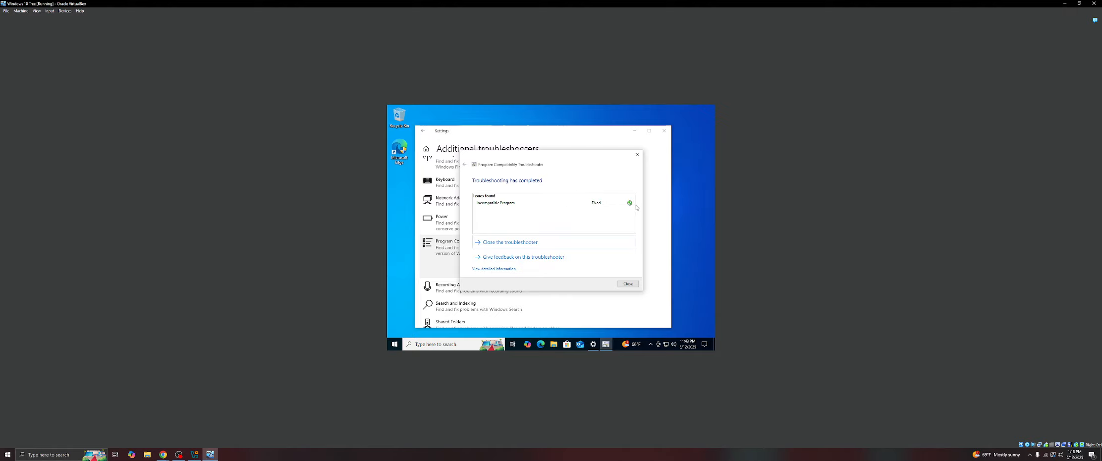
{"action": "left_click", "coordinate": [509, 242]}
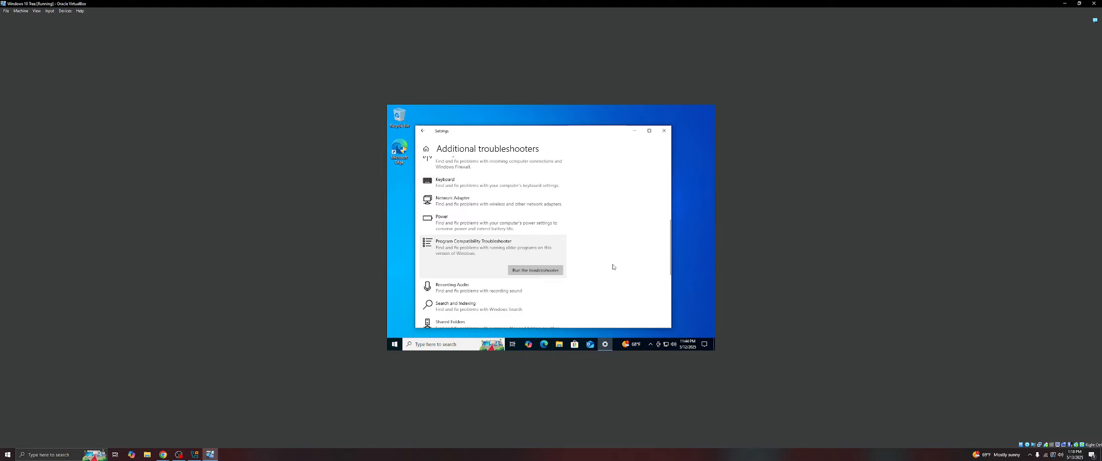
- Rerun the troubleshooter for Microsoft Edge using the Troubleshoot program option and continue past the problem list
{"action": "left_click", "coordinate": [540, 270]}
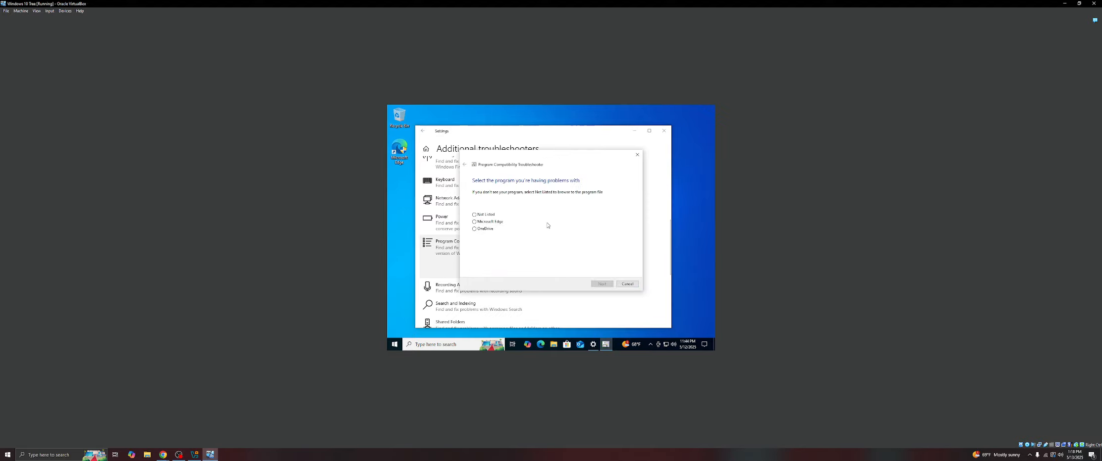
{"action": "left_click", "coordinate": [483, 221]}
{"action": "left_click", "coordinate": [603, 285]}
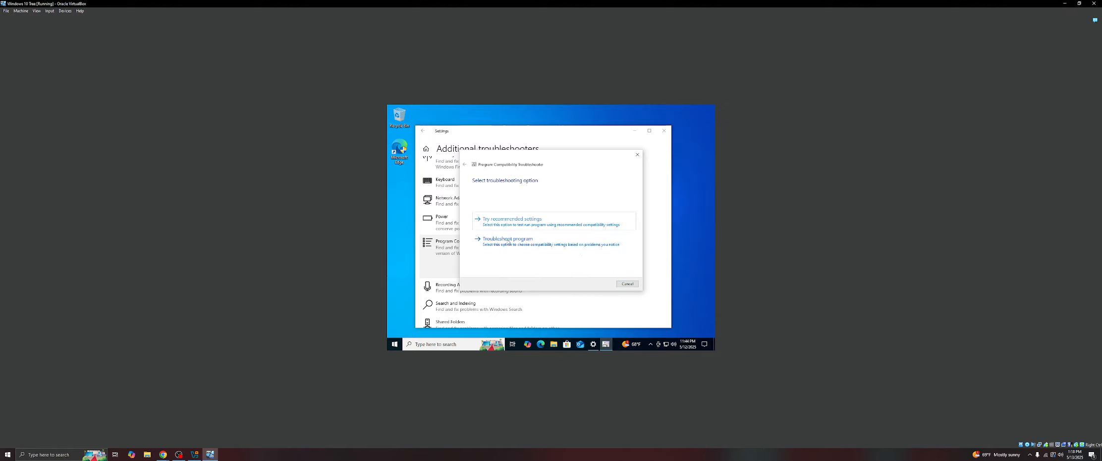
{"action": "left_click", "coordinate": [508, 242]}
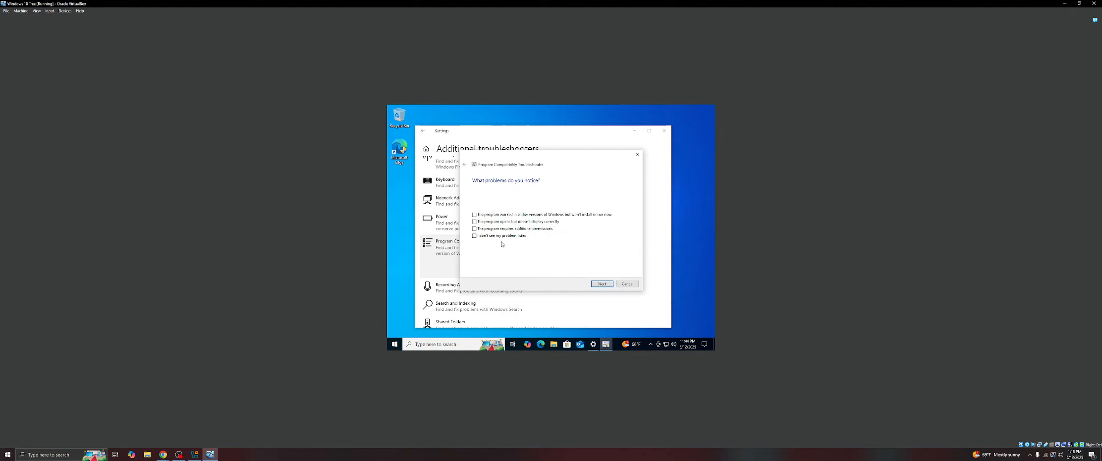
{"action": "left_click", "coordinate": [609, 284]}
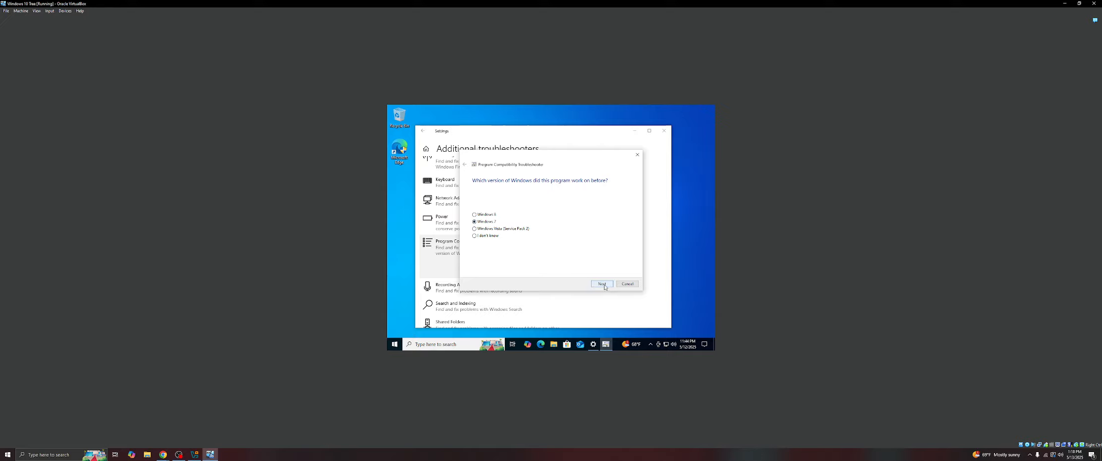
- Accept Windows 7 compatibility, test Microsoft Edge with administrator approval, close it and continue
{"action": "left_click", "coordinate": [604, 286]}
{"action": "left_click", "coordinate": [494, 229]}
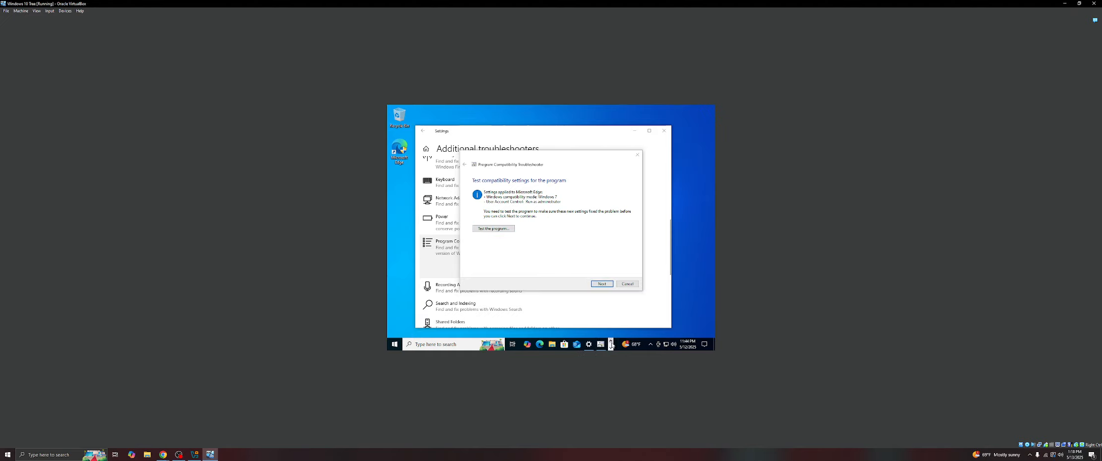
{"action": "left_click", "coordinate": [529, 343]}
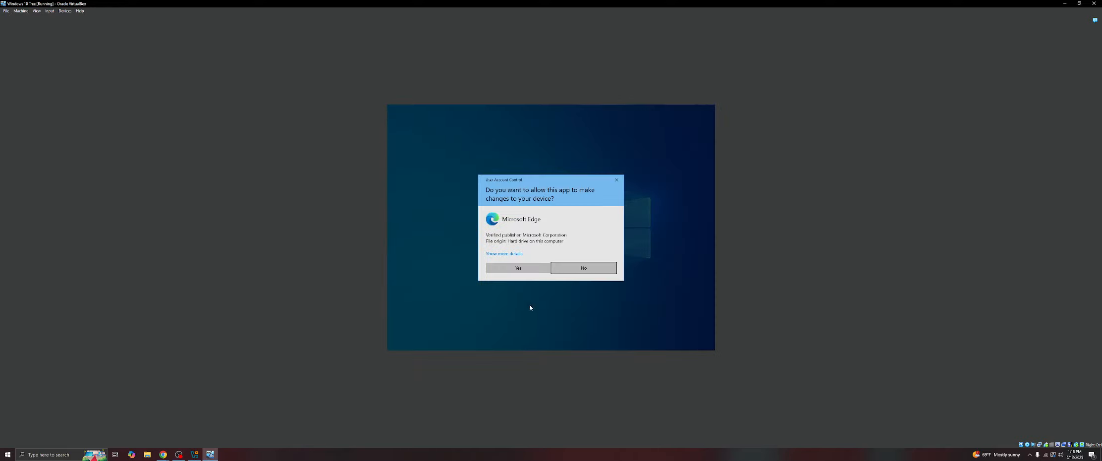
{"action": "left_click", "coordinate": [516, 271]}
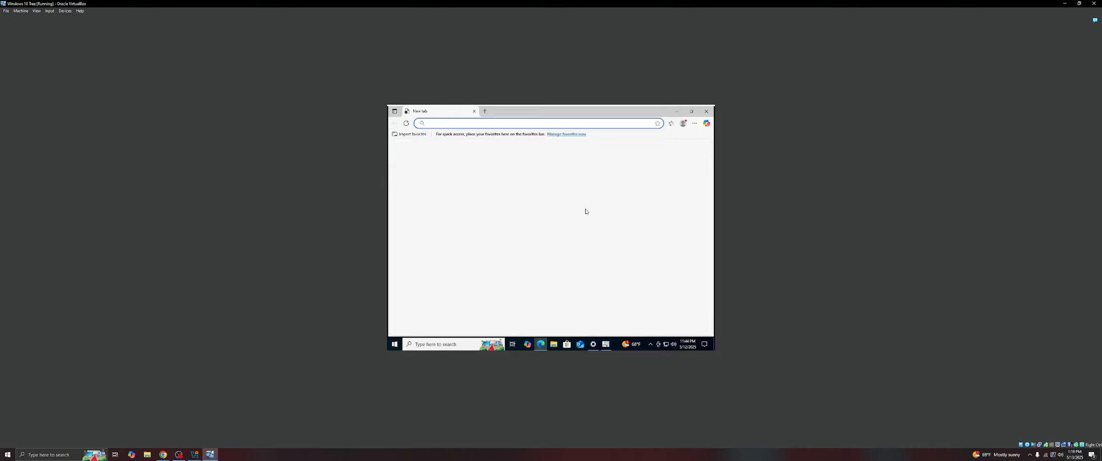
{"action": "left_click", "coordinate": [706, 111]}
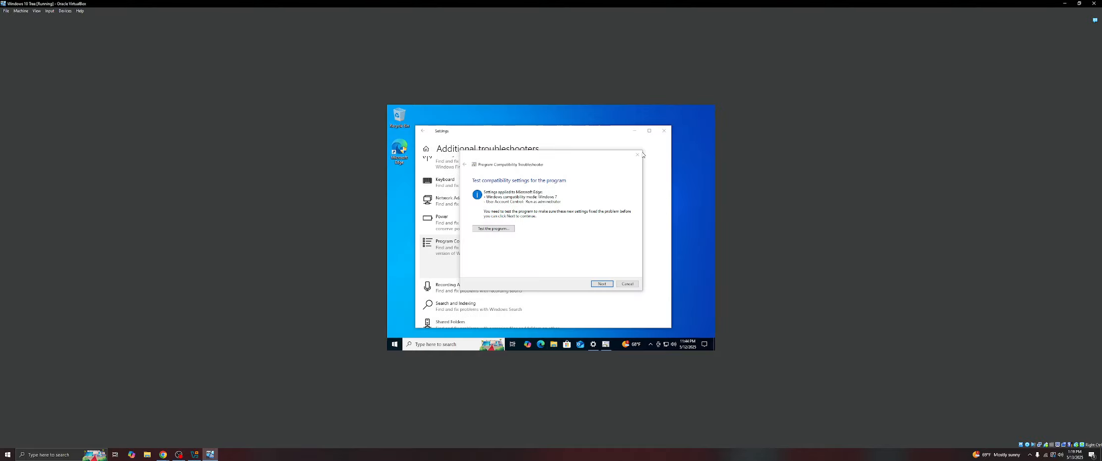
{"action": "left_click", "coordinate": [603, 284]}
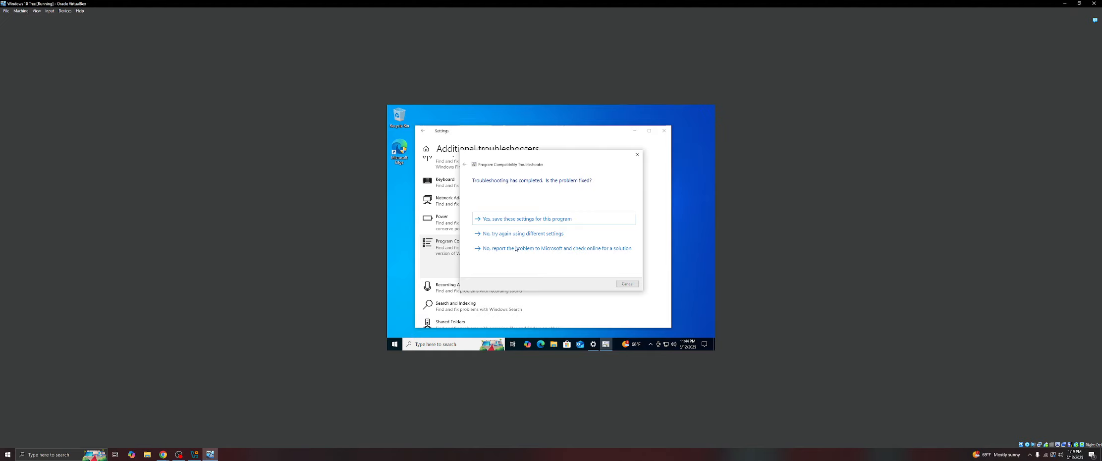
- Retry with Windows Vista (Service Pack 2) compatibility, then cancel the troubleshooter and close Settings
{"action": "left_click", "coordinate": [531, 234]}
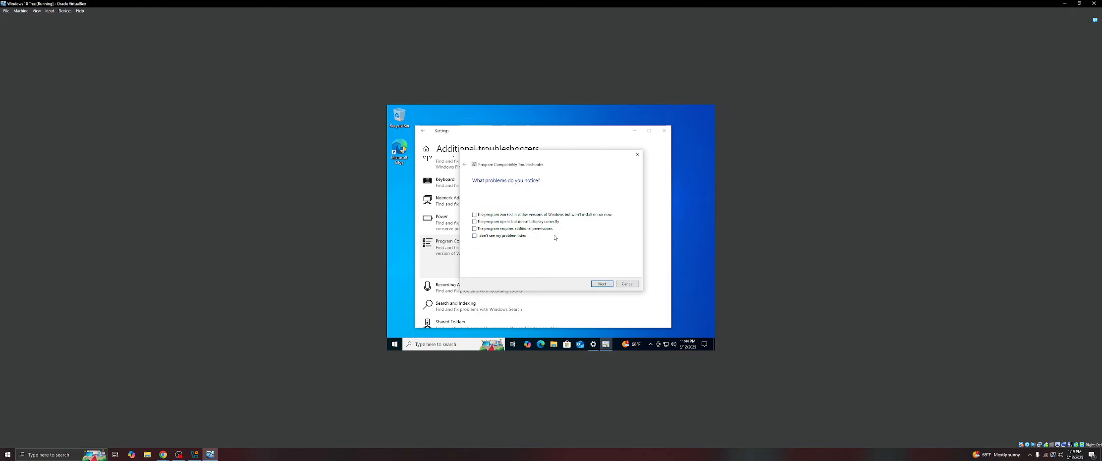
{"action": "left_click", "coordinate": [601, 283]}
{"action": "left_click", "coordinate": [475, 229]}
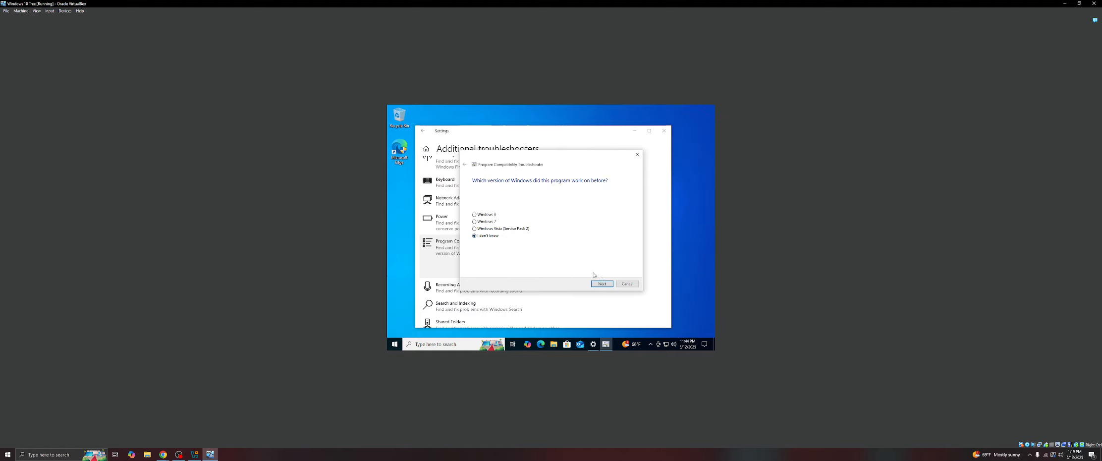
{"action": "left_click", "coordinate": [602, 283]}
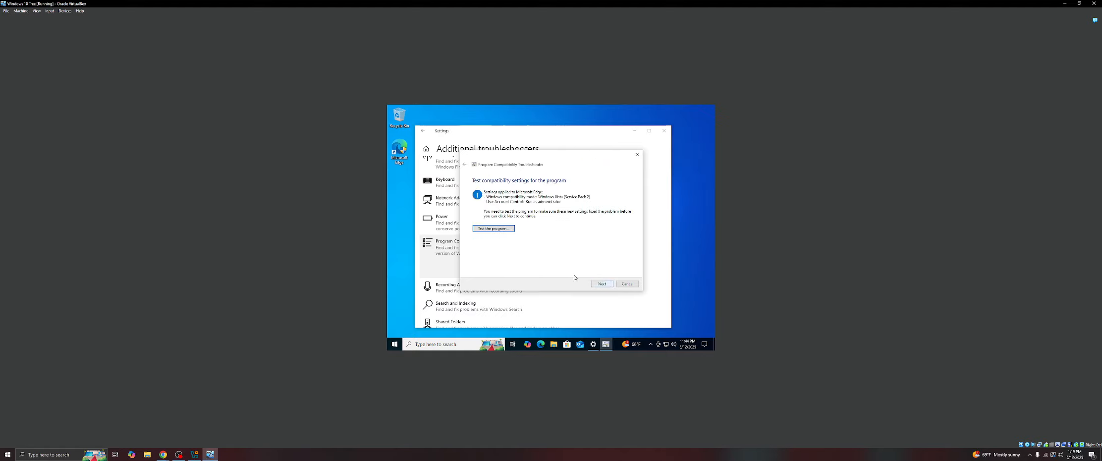
{"action": "left_click", "coordinate": [628, 283]}
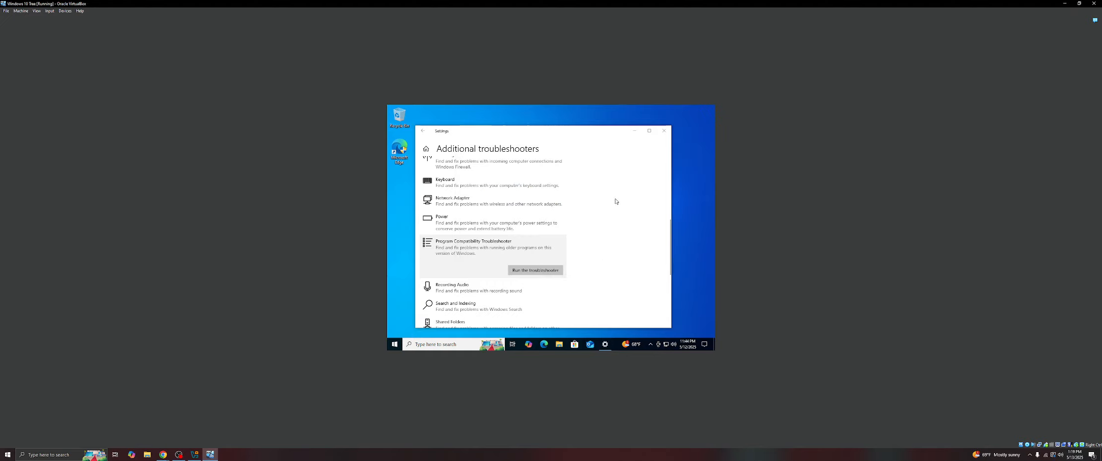
{"action": "left_click", "coordinate": [665, 131]}
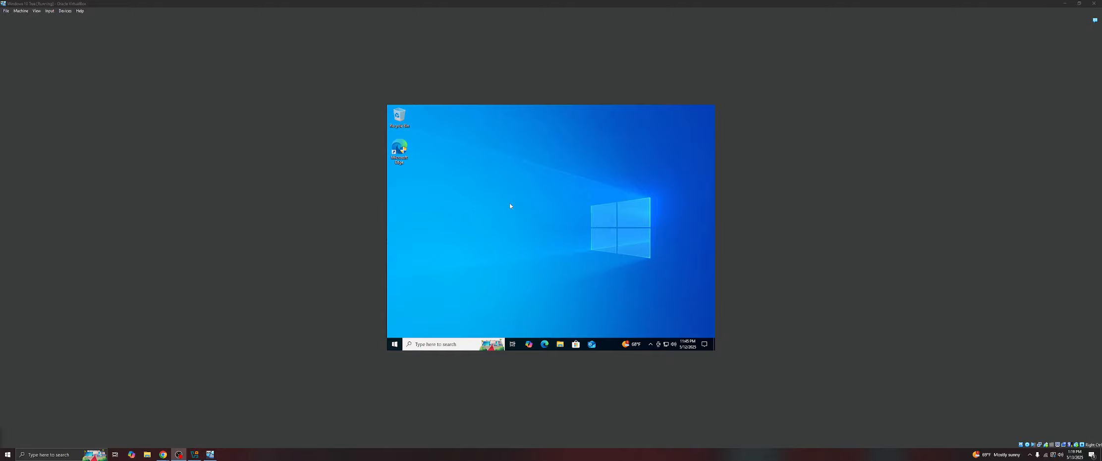
- Open Task Manager from the Start button's context menu and toggle between fewer and more details
{"action": "right_click", "coordinate": [395, 345]}
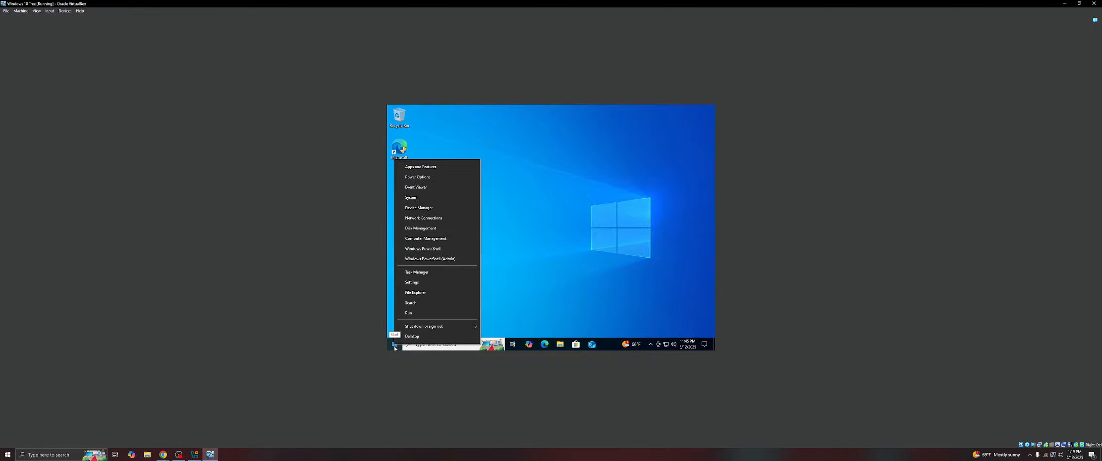
{"action": "left_click", "coordinate": [427, 272]}
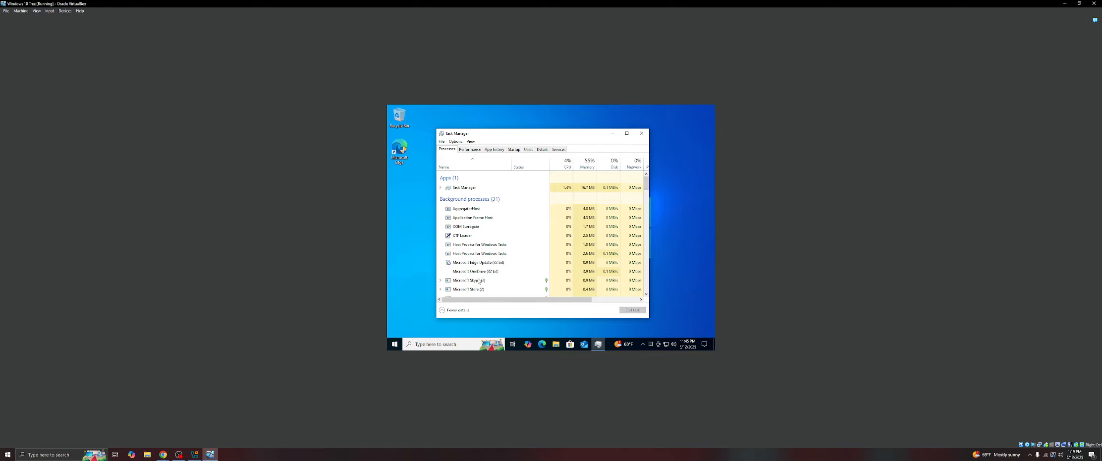
{"action": "left_click", "coordinate": [452, 310]}
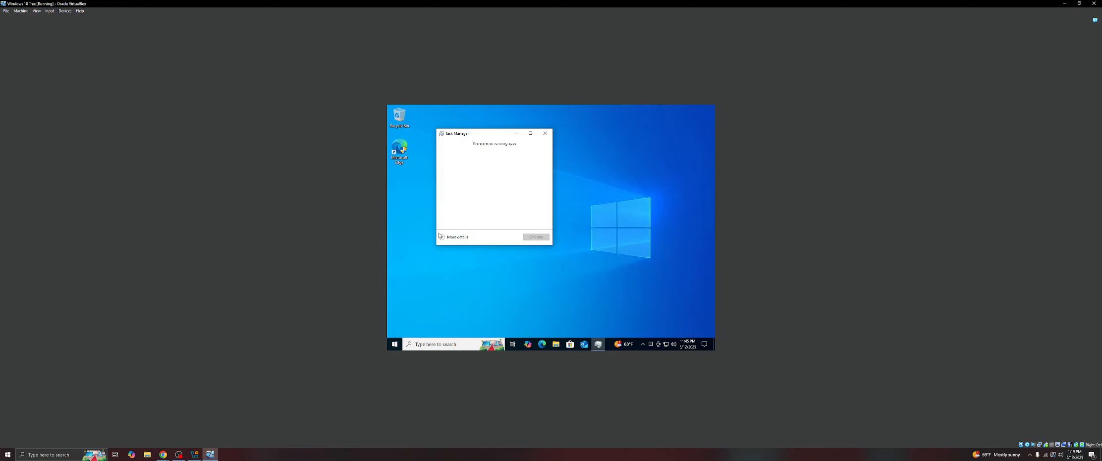
{"action": "left_click", "coordinate": [441, 236]}
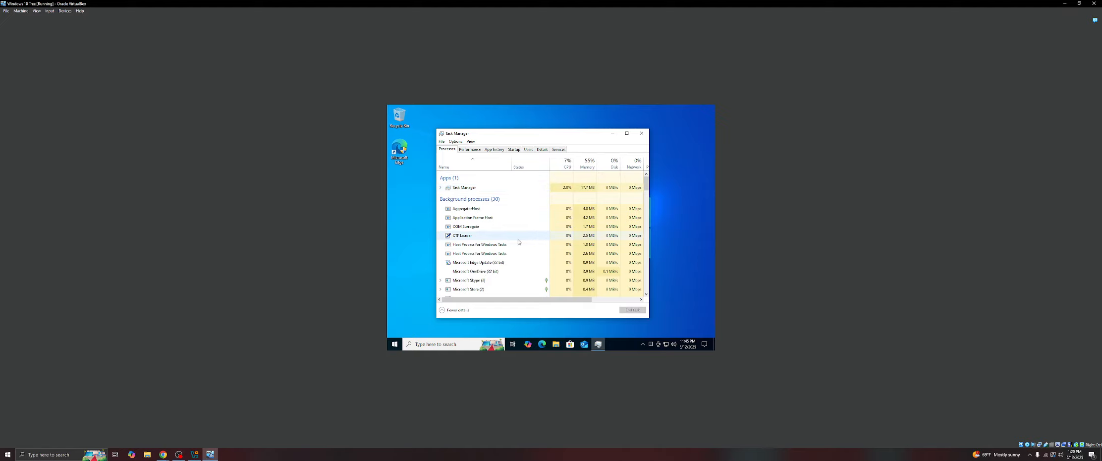
- Create a dump file of the Windows Explorer process
{"action": "scroll", "coordinate": [518, 231], "scroll_direction": "down", "scroll_amount": 1}
{"action": "scroll", "coordinate": [519, 231], "scroll_direction": "down", "scroll_amount": 1}
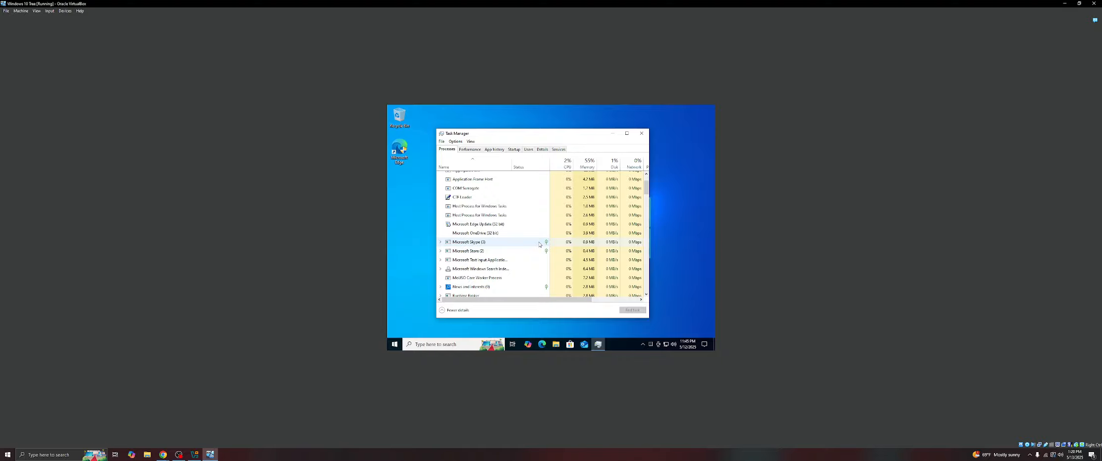
{"action": "scroll", "coordinate": [525, 240], "scroll_direction": "down", "scroll_amount": 10}
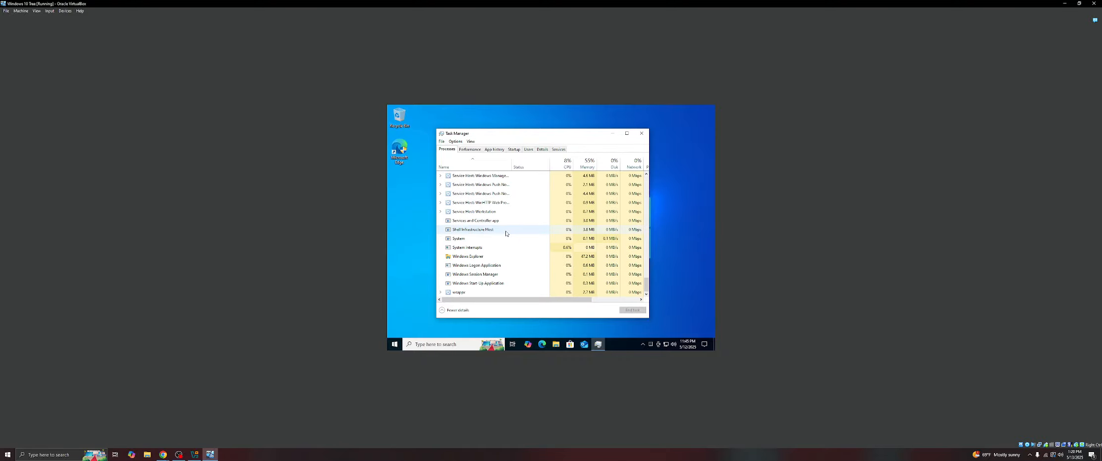
{"action": "left_click", "coordinate": [481, 257]}
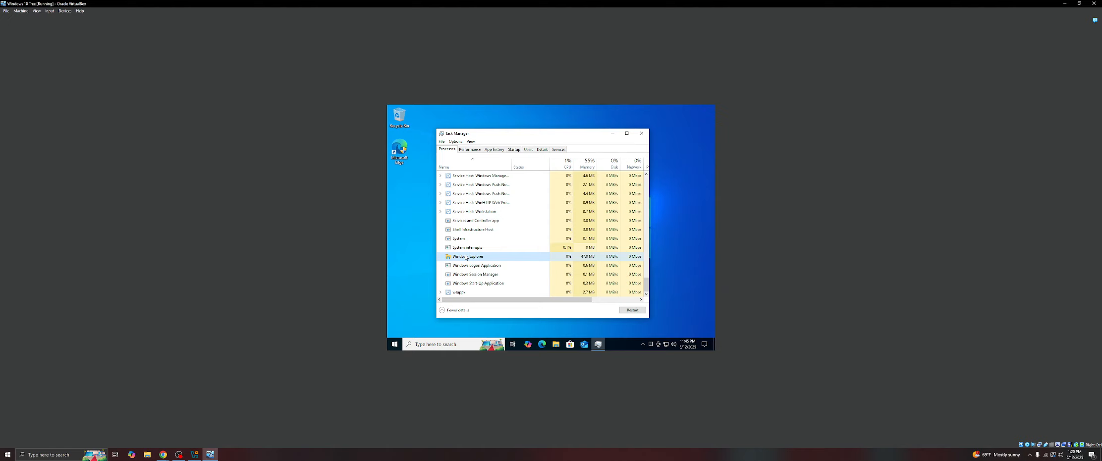
{"action": "right_click", "coordinate": [465, 257]}
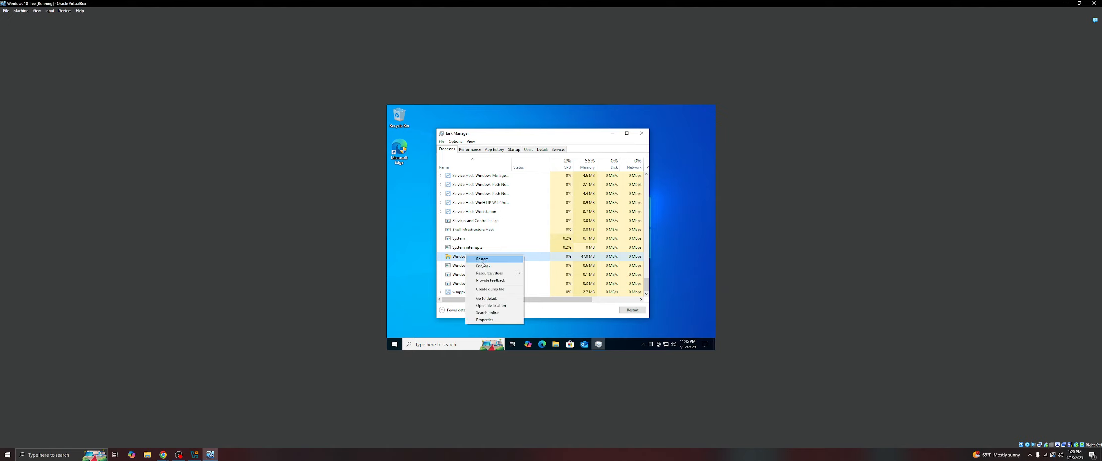
{"action": "left_click", "coordinate": [483, 291]}
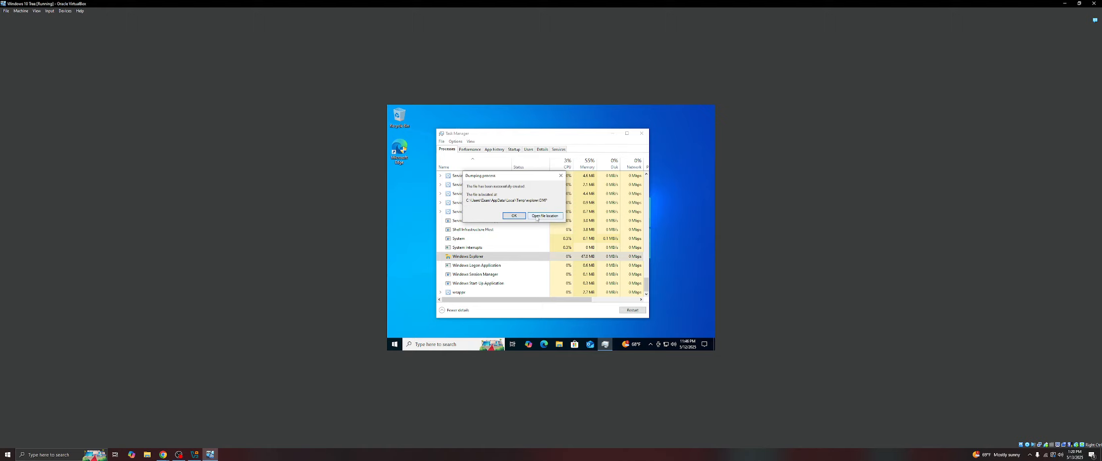
- Open the dump file's location and move the folder window
{"action": "left_click", "coordinate": [554, 217]}
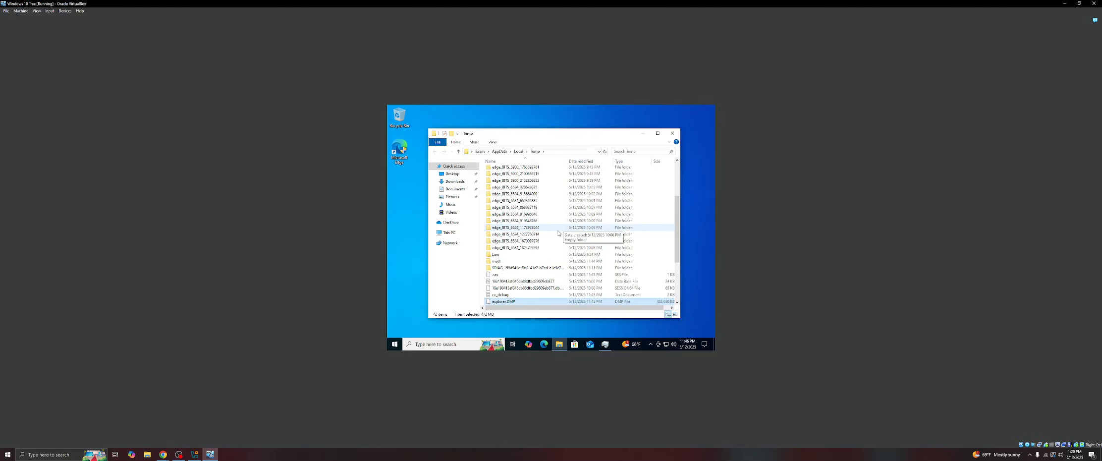
{"action": "left_click_drag", "start_coordinate": [574, 136], "coordinate": [551, 183]}
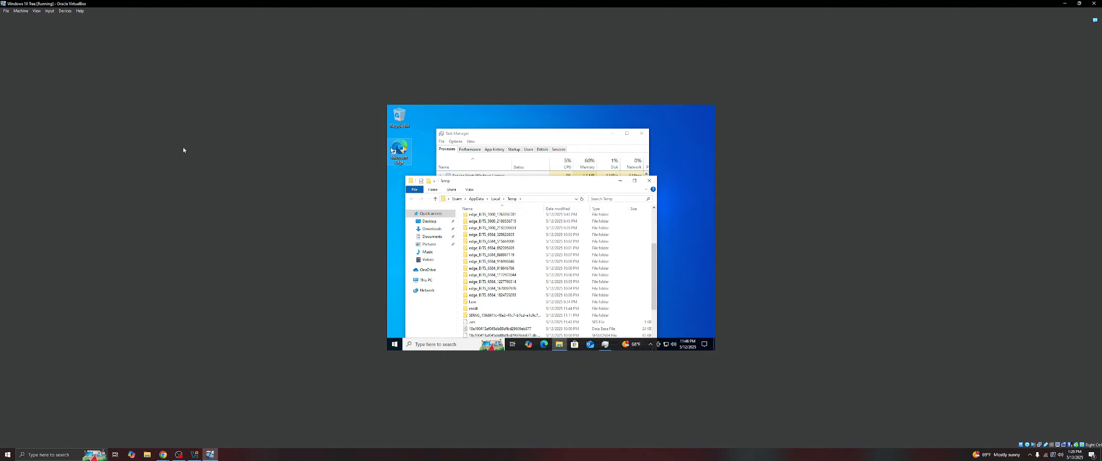
- Close Task Manager, then move the Temp folder window and close it
{"action": "left_click", "coordinate": [641, 133]}
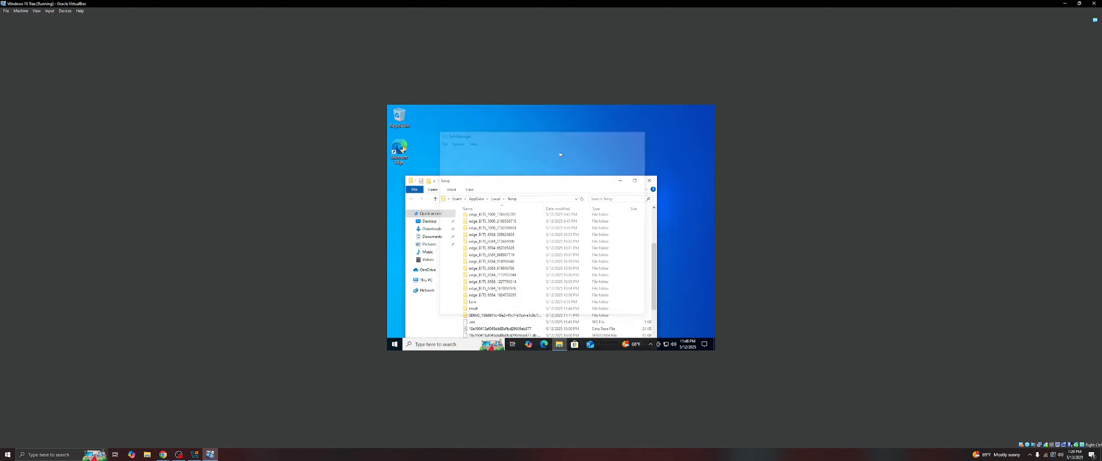
{"action": "left_click_drag", "start_coordinate": [533, 182], "coordinate": [562, 132]}
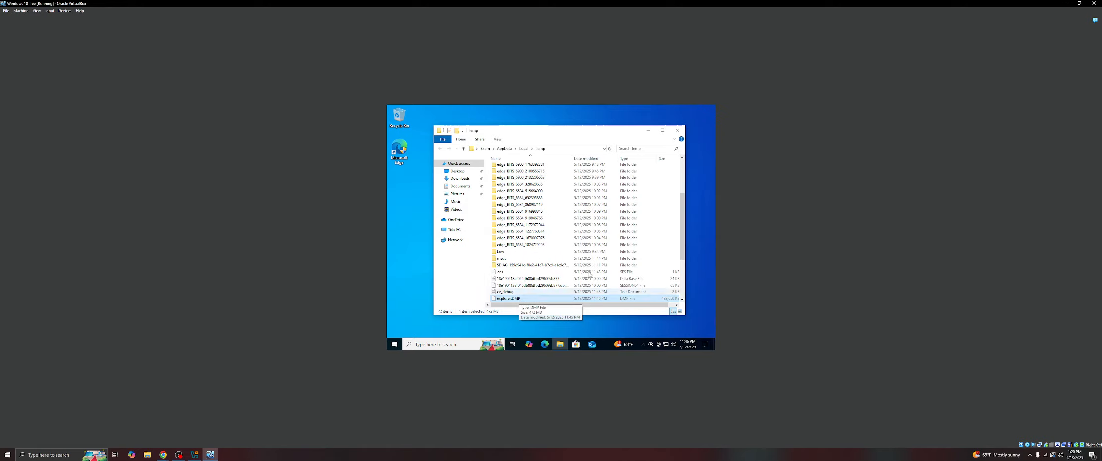
{"action": "left_click", "coordinate": [648, 130]}
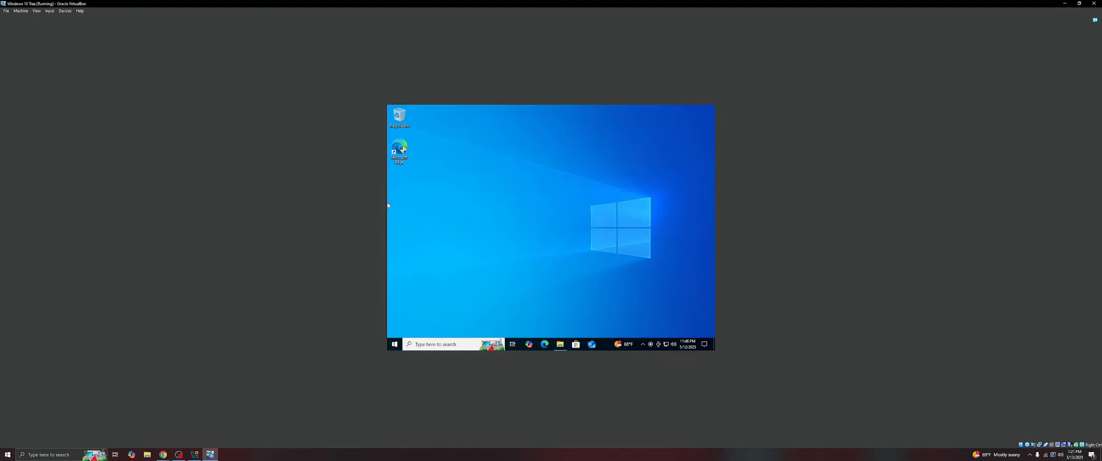
- Search for reliability and open View reliability history
{"action": "left_click", "coordinate": [179, 454]}
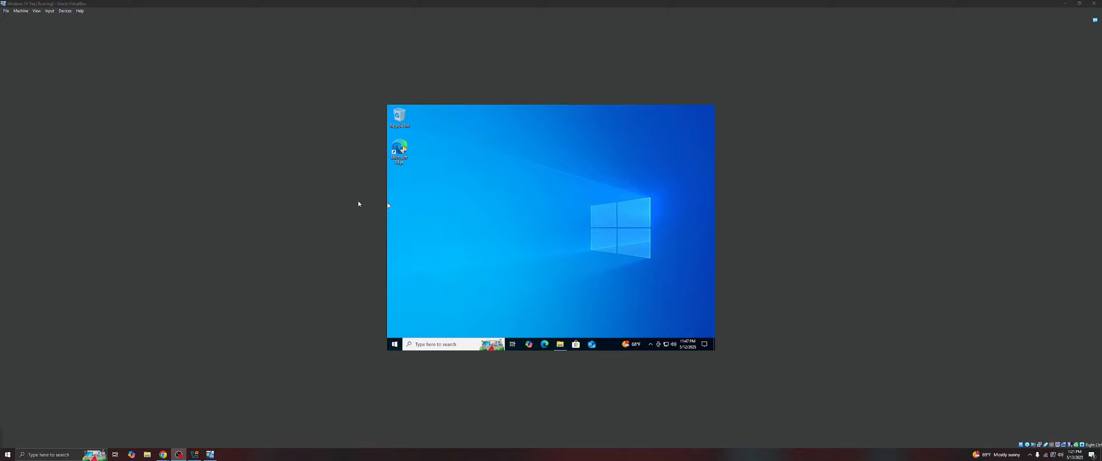
{"action": "left_click", "coordinate": [437, 344]}
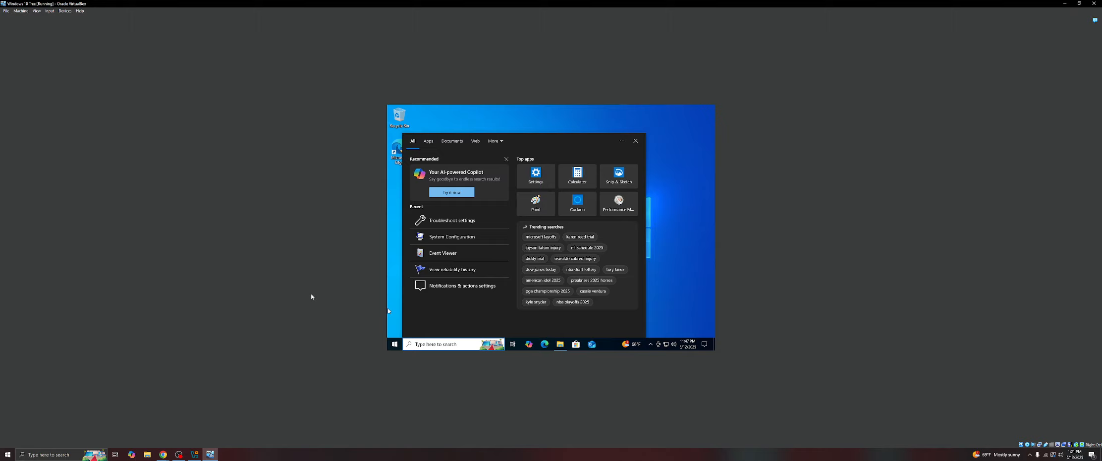
{"action": "type", "text": "rel"}
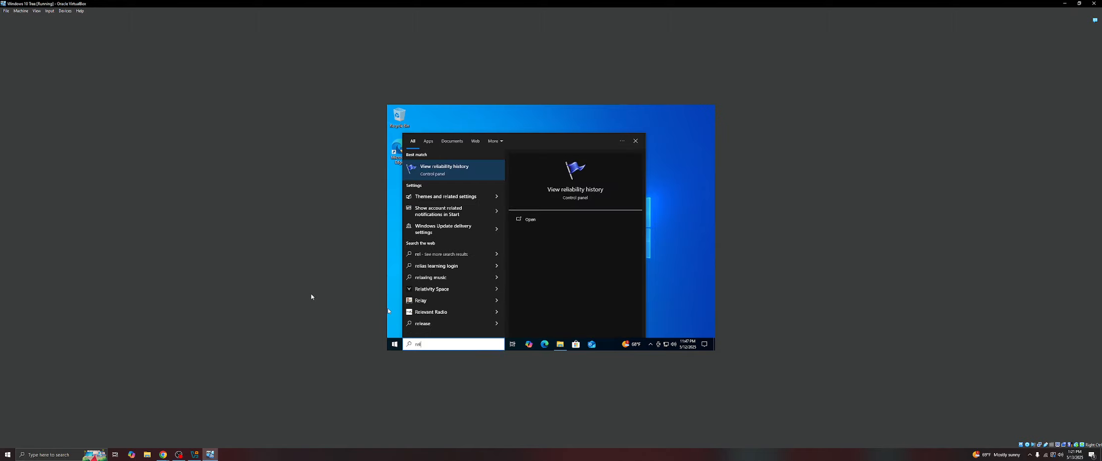
{"action": "type", "text": "i"}
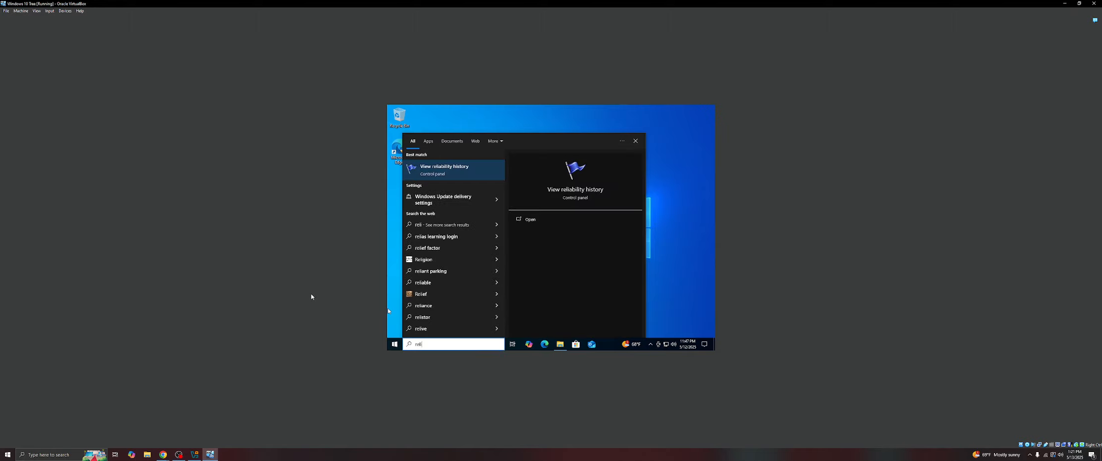
{"action": "type", "text": "ab"}
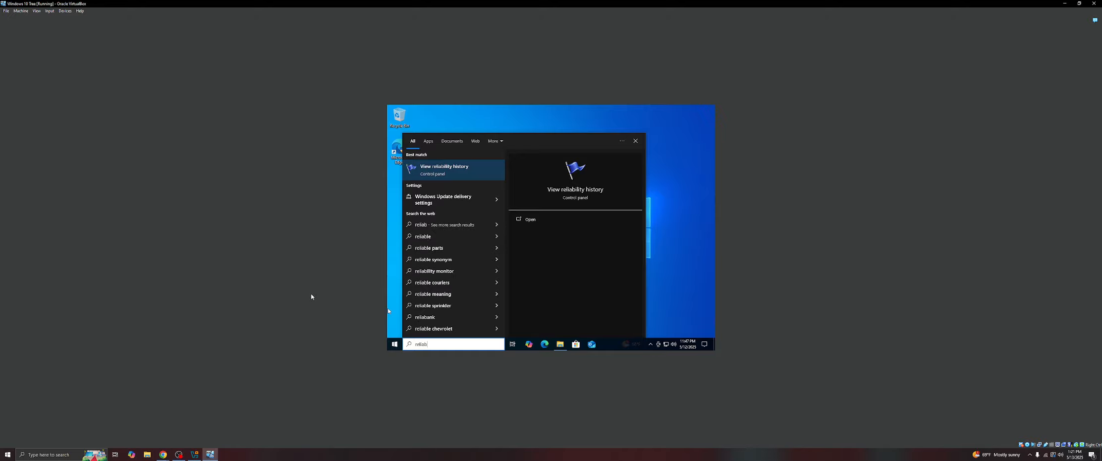
{"action": "type", "text": "ility"}
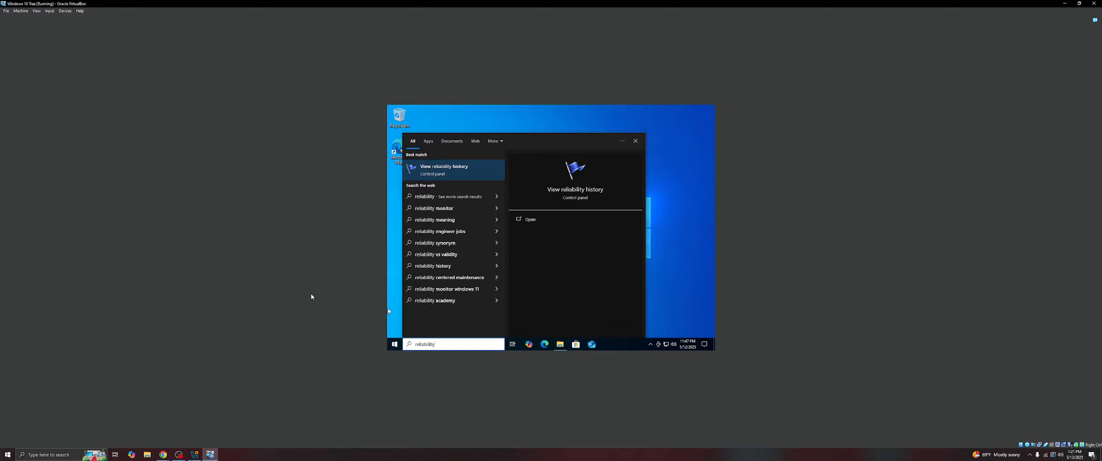
{"action": "left_click", "coordinate": [461, 169]}
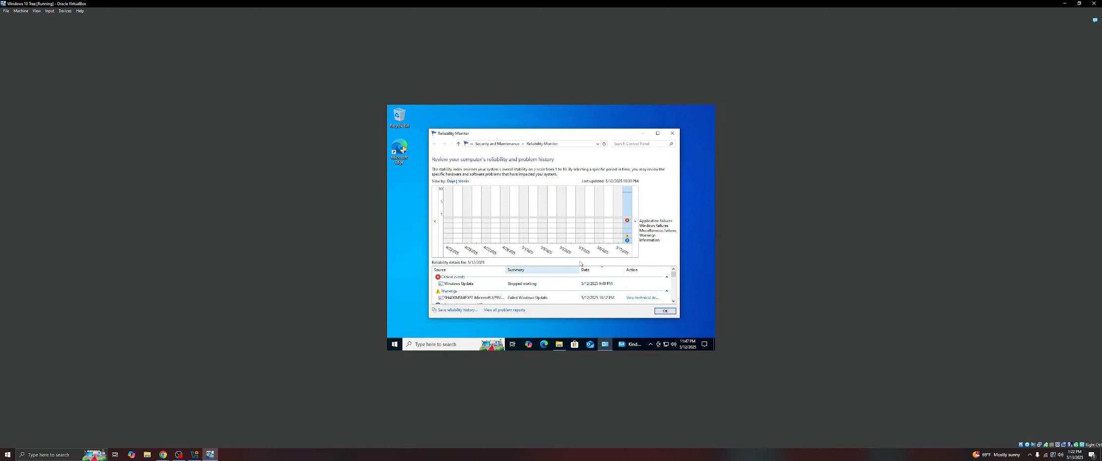
- Review the critical event and warning entries in the reliability details, then close Reliability Monitor
{"action": "scroll", "coordinate": [452, 293], "scroll_direction": "down", "scroll_amount": 3}
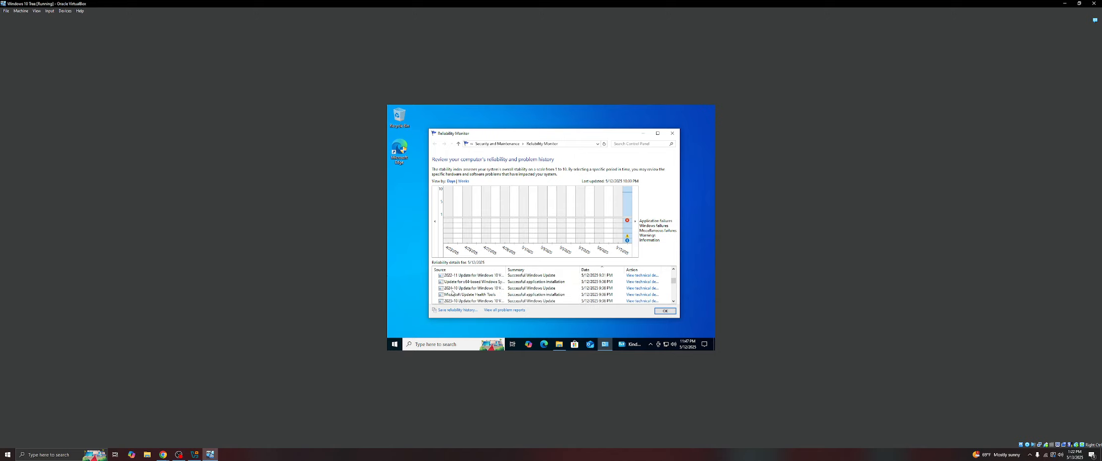
{"action": "scroll", "coordinate": [446, 292], "scroll_direction": "up", "scroll_amount": 1}
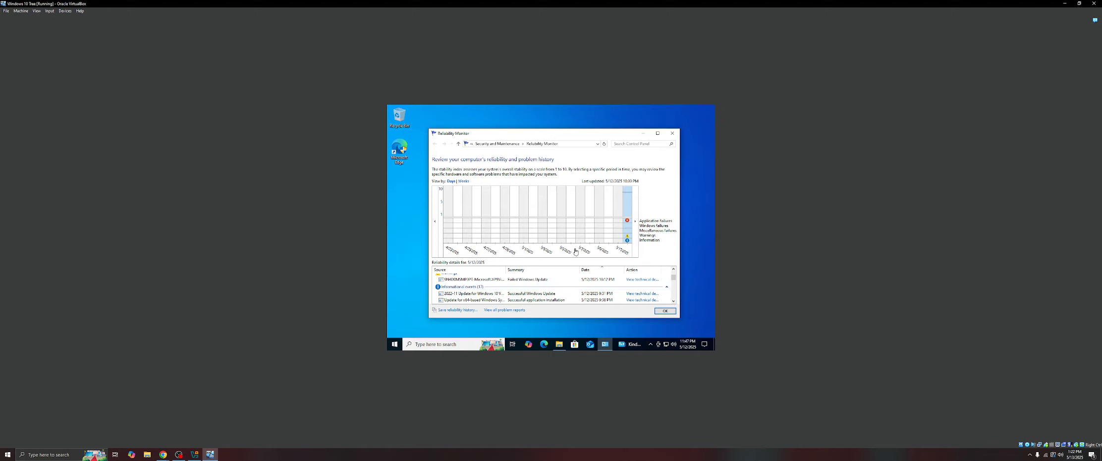
{"action": "left_click", "coordinate": [631, 243]}
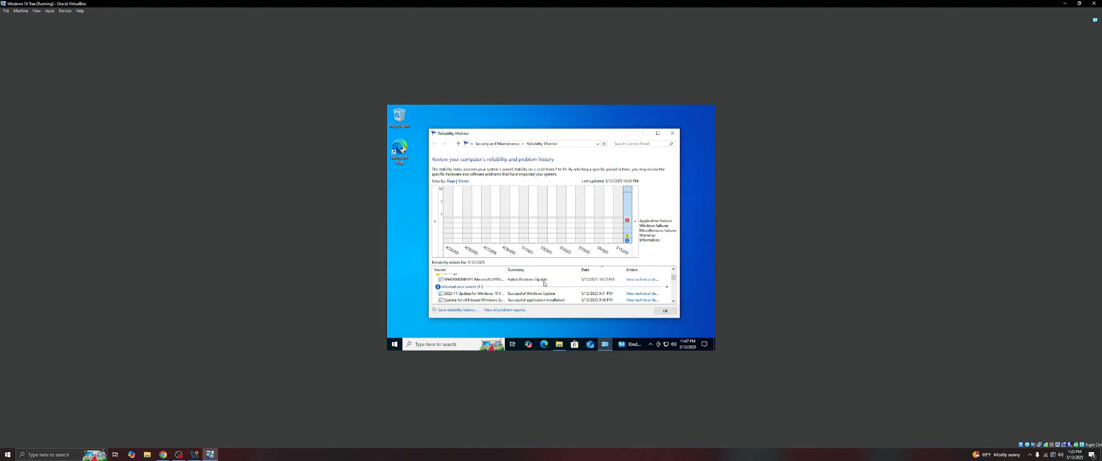
{"action": "scroll", "coordinate": [538, 284], "scroll_direction": "up", "scroll_amount": 1}
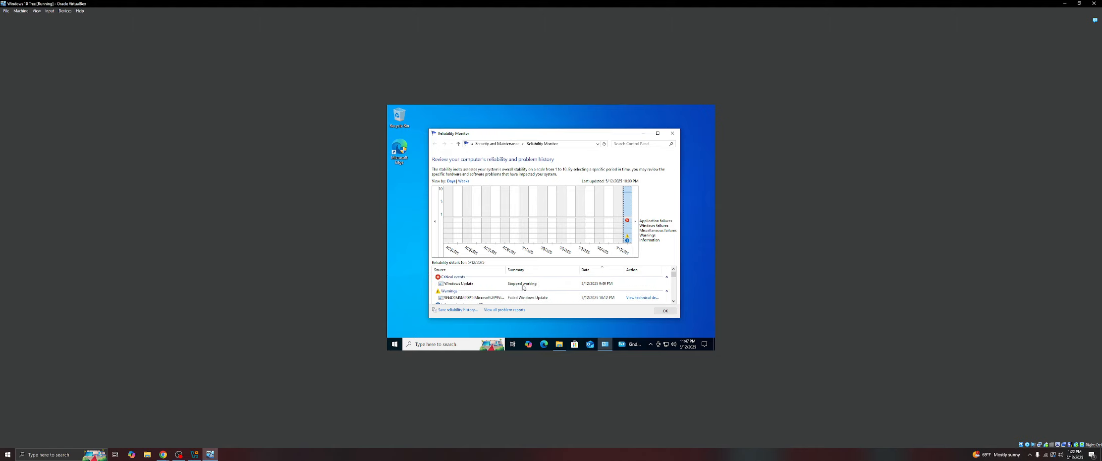
{"action": "left_click", "coordinate": [599, 285]}
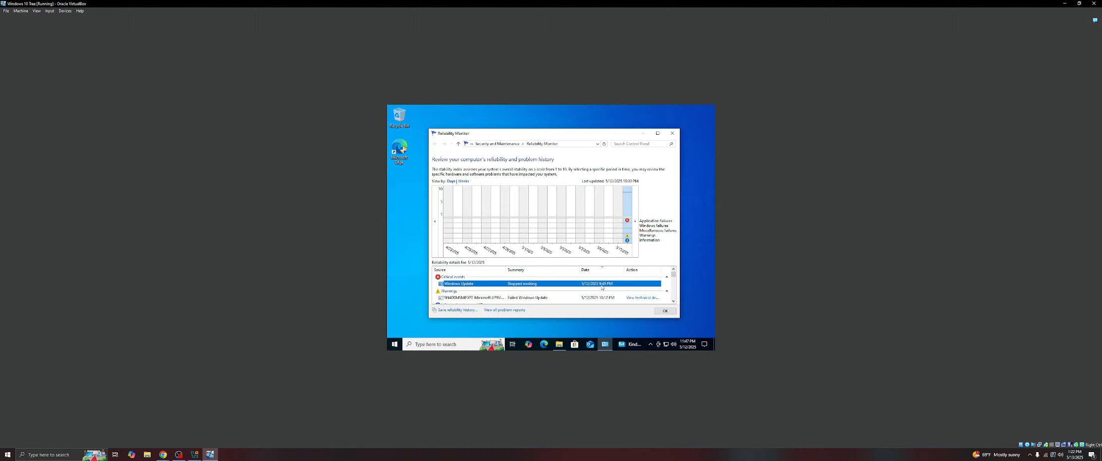
{"action": "left_click", "coordinate": [557, 299]}
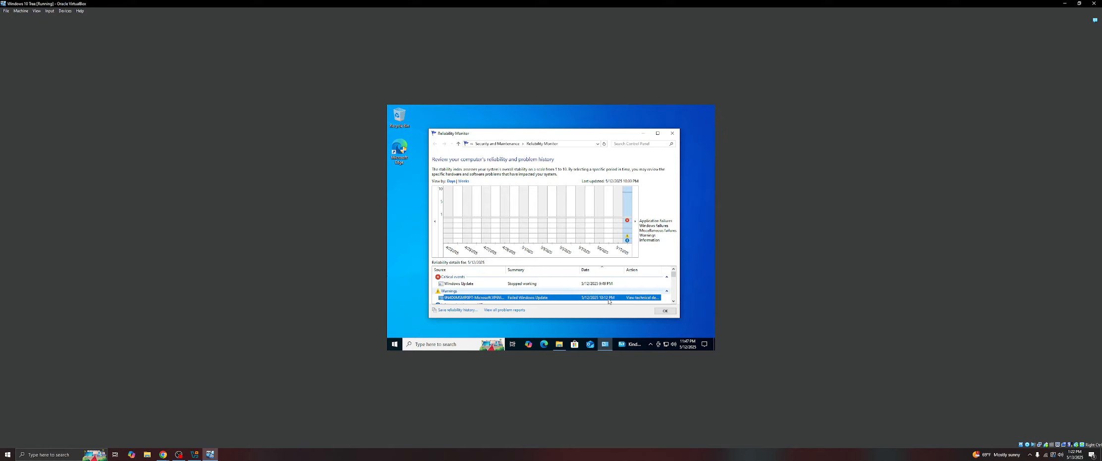
{"action": "left_click", "coordinate": [667, 311]}
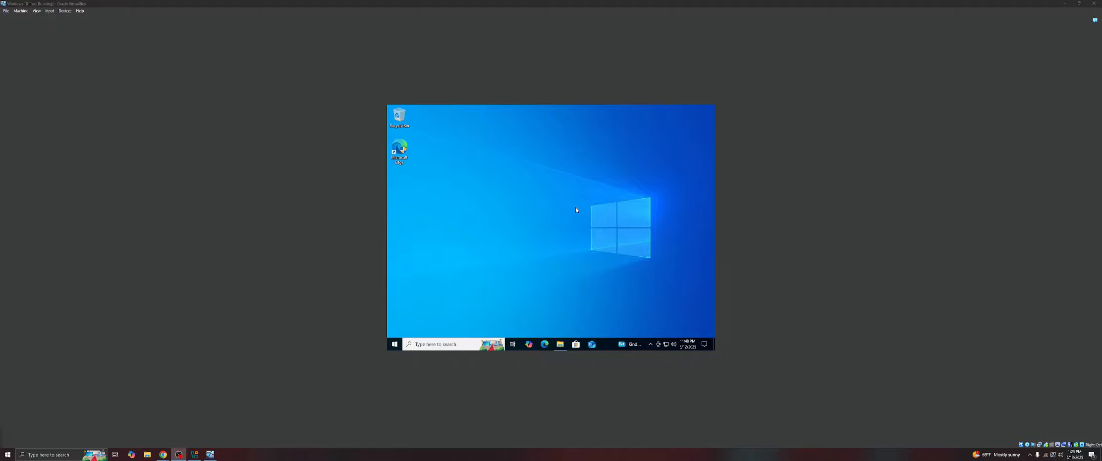
- Search for event and open Event Viewer
{"action": "left_click", "coordinate": [411, 345]}
{"action": "type", "text": "event"}
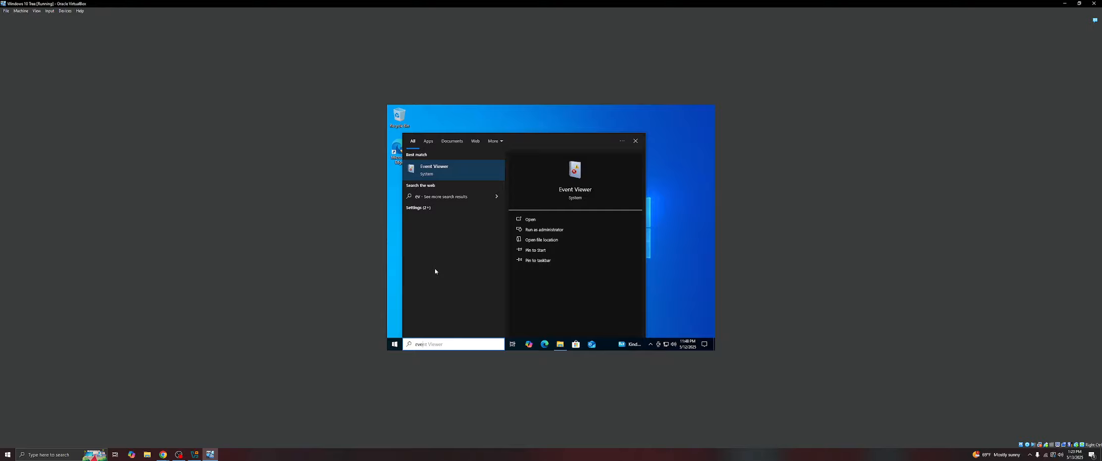
{"action": "left_click", "coordinate": [450, 171]}
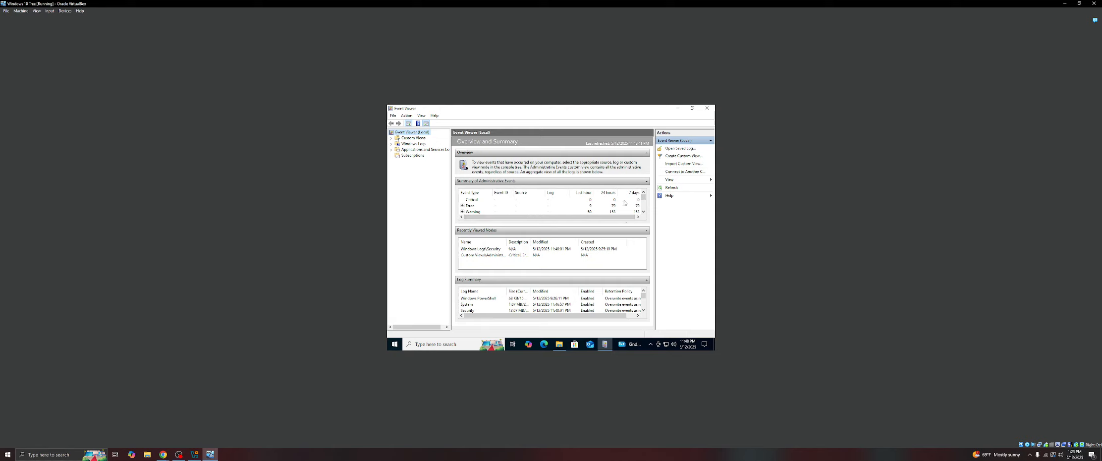
- Examine the Error entries in the Summary of Administrative Events, widening the Source column
{"action": "left_click", "coordinate": [643, 212]}
{"action": "left_click", "coordinate": [462, 200]}
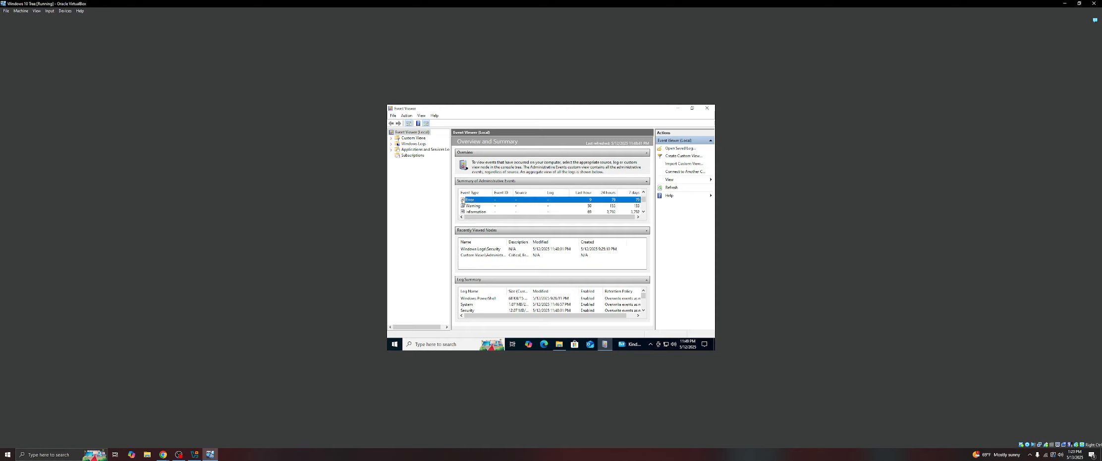
{"action": "left_click", "coordinate": [462, 200]}
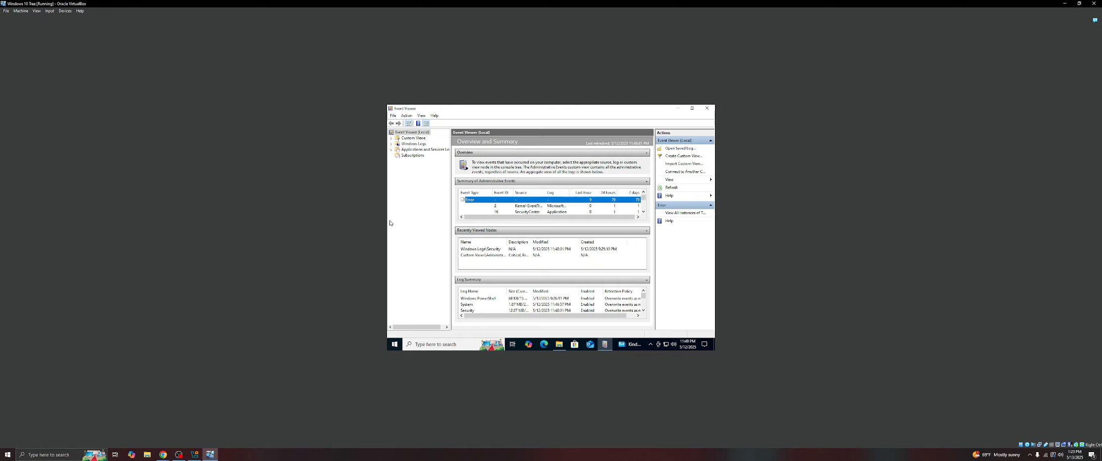
{"action": "scroll", "coordinate": [495, 208], "scroll_direction": "down", "scroll_amount": 5}
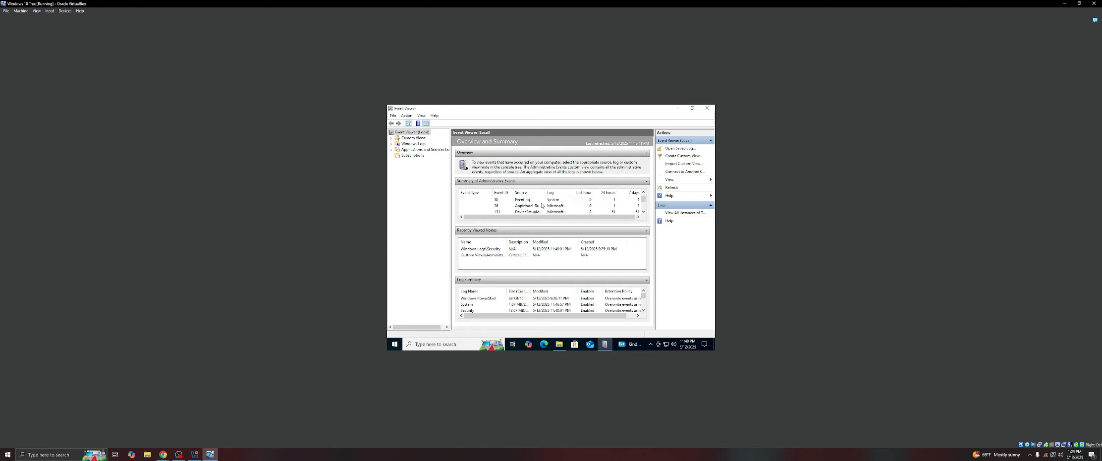
{"action": "scroll", "coordinate": [541, 205], "scroll_direction": "down", "scroll_amount": 3}
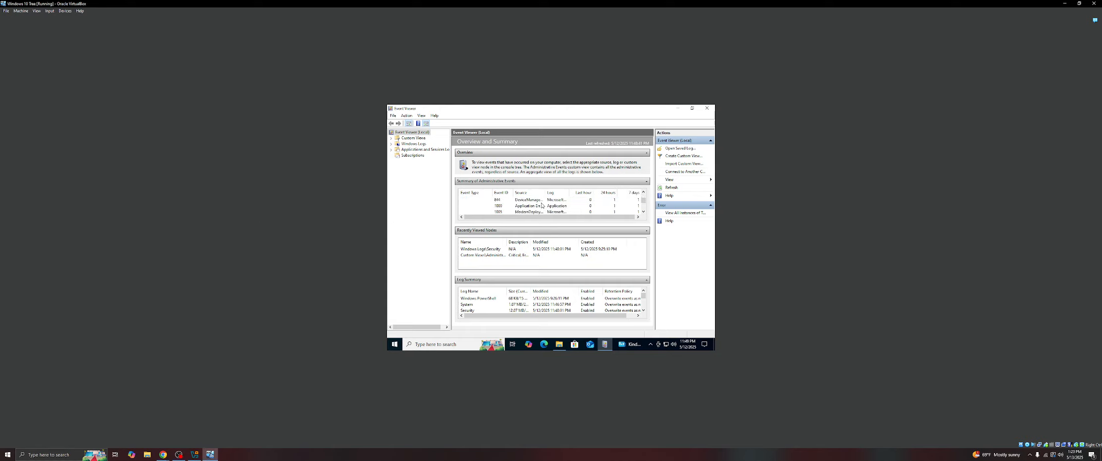
{"action": "left_click", "coordinate": [501, 207]}
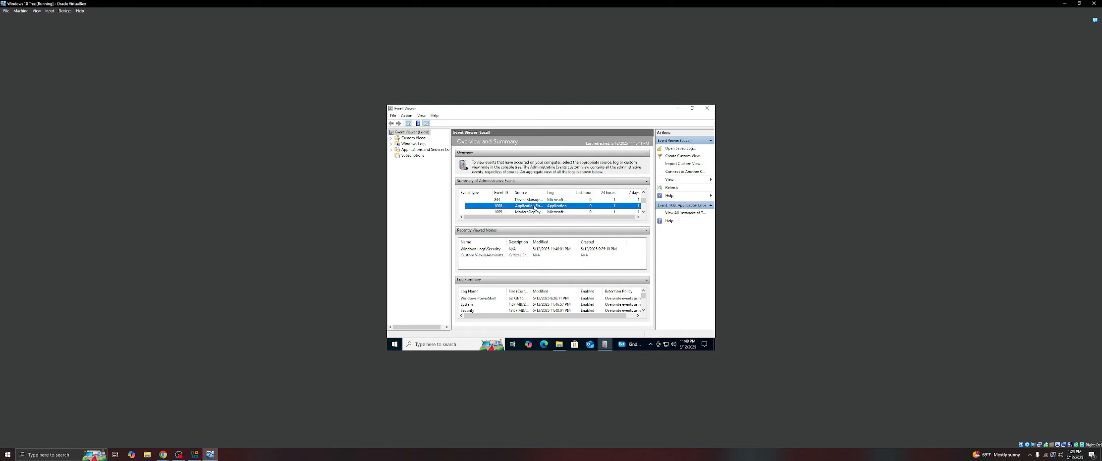
{"action": "left_click_drag", "start_coordinate": [544, 192], "coordinate": [564, 193]}
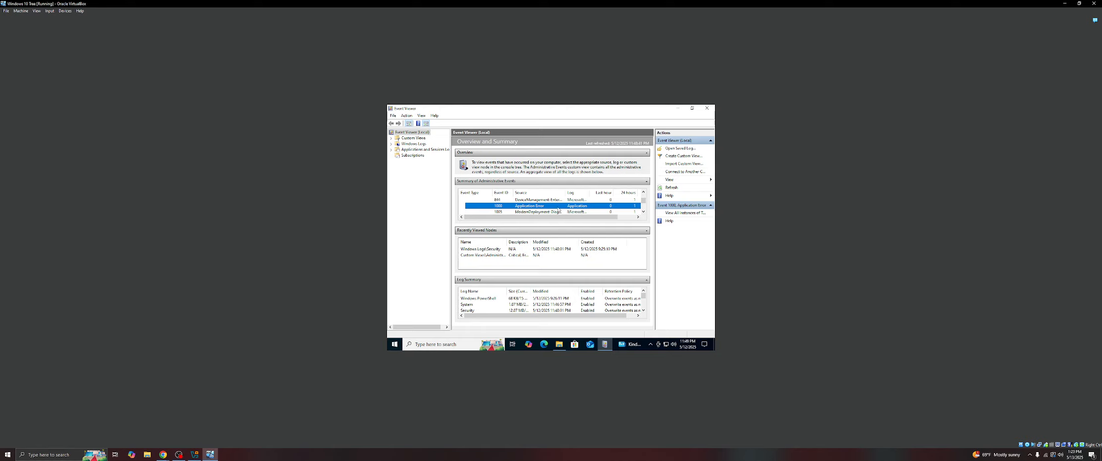
{"action": "scroll", "coordinate": [558, 209], "scroll_direction": "down", "scroll_amount": 2}
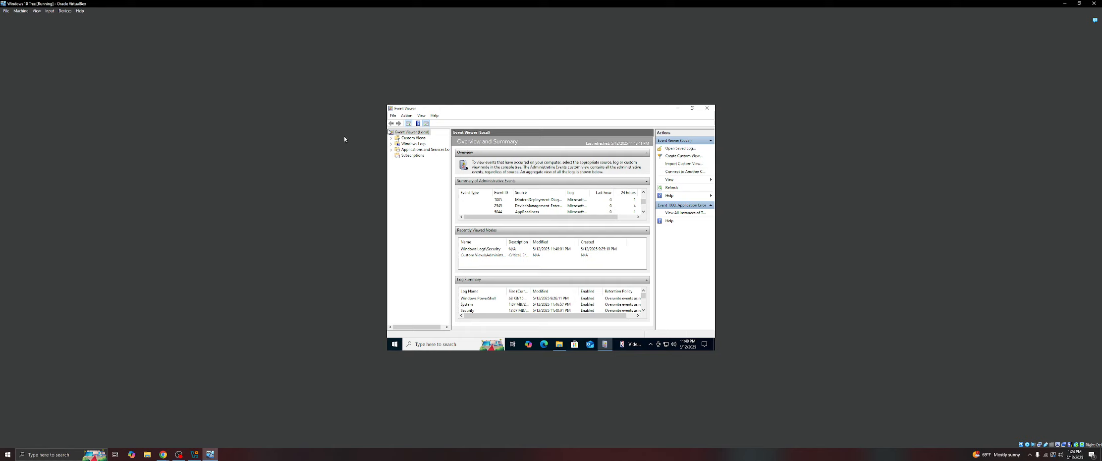
- Open the Administrative Events custom view and scroll through its events
{"action": "left_click", "coordinate": [391, 139]}
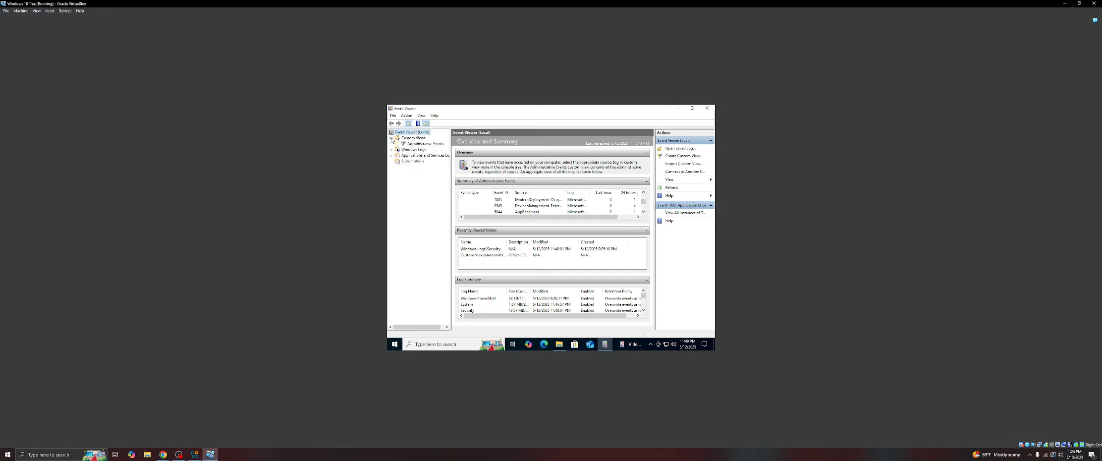
{"action": "left_click", "coordinate": [419, 144]}
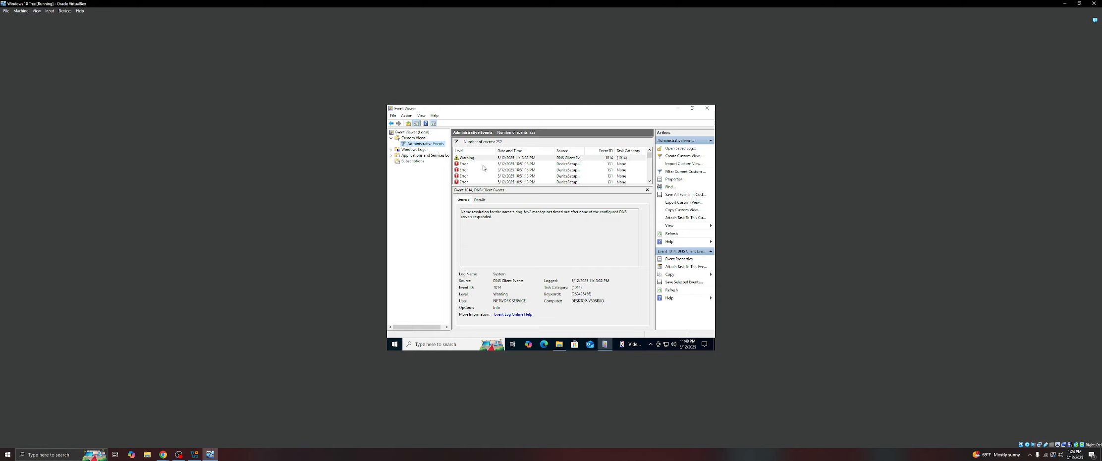
{"action": "scroll", "coordinate": [486, 164], "scroll_direction": "down", "scroll_amount": 2}
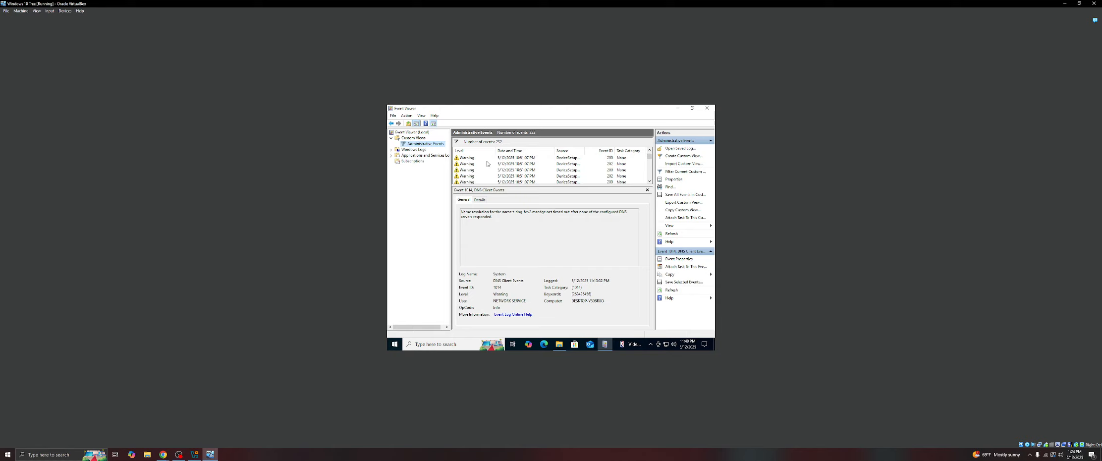
{"action": "scroll", "coordinate": [490, 165], "scroll_direction": "up", "scroll_amount": 3}
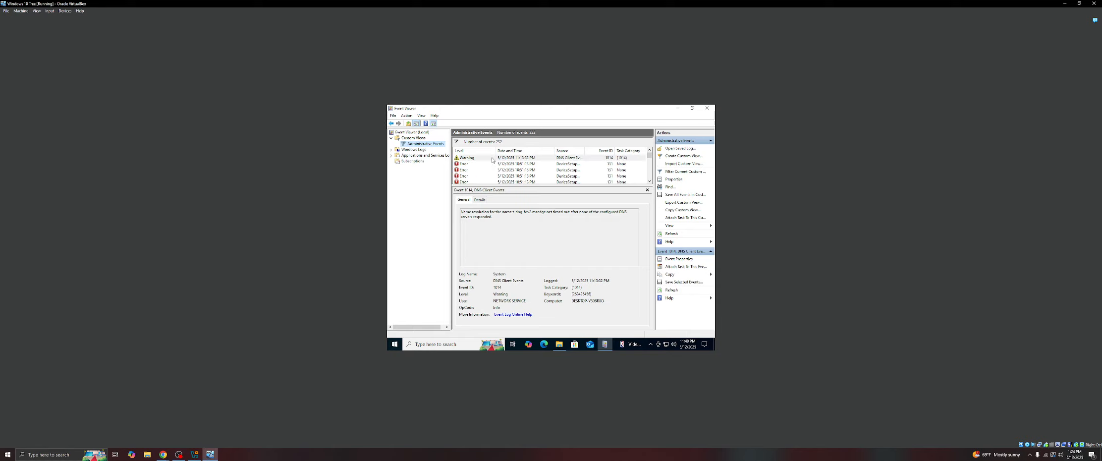
- Open the Security log under Windows Logs and hide the event preview pane
{"action": "left_click", "coordinate": [391, 150]}
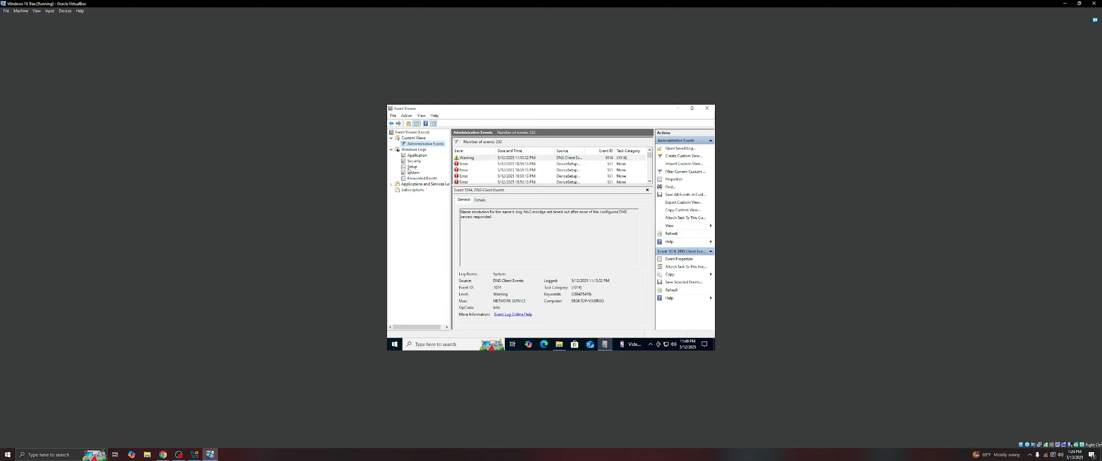
{"action": "left_click", "coordinate": [415, 162]}
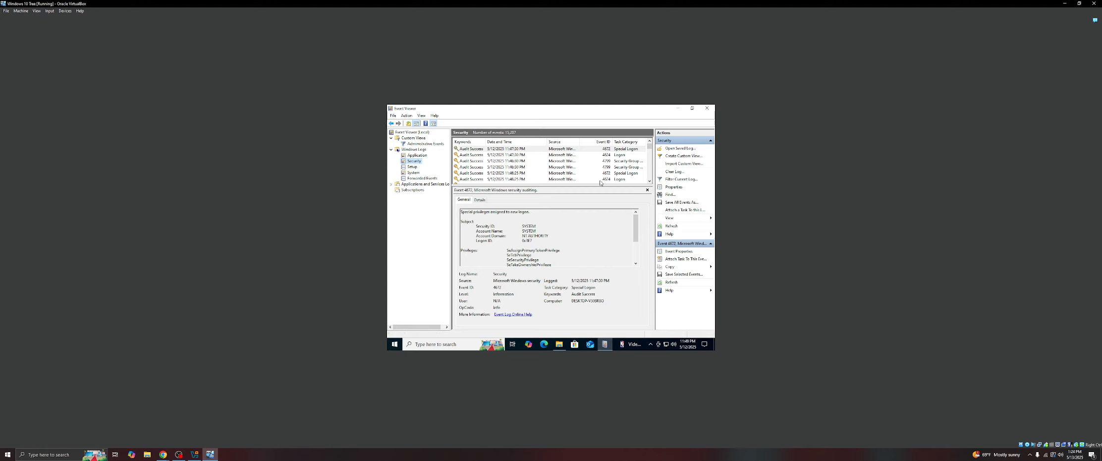
{"action": "left_click", "coordinate": [646, 190]}
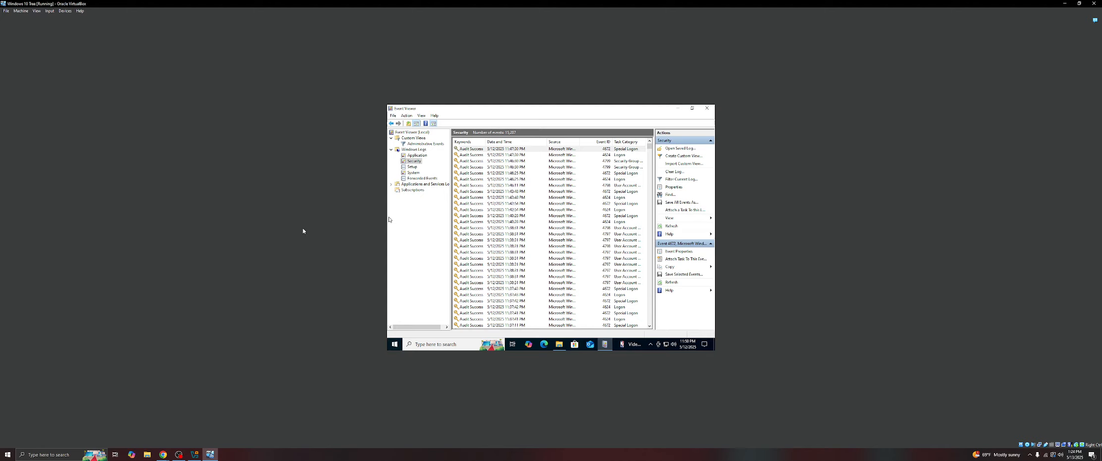
- Open the newest Security event's properties, scroll through its details, and close them
{"action": "double_click", "coordinate": [511, 148]}
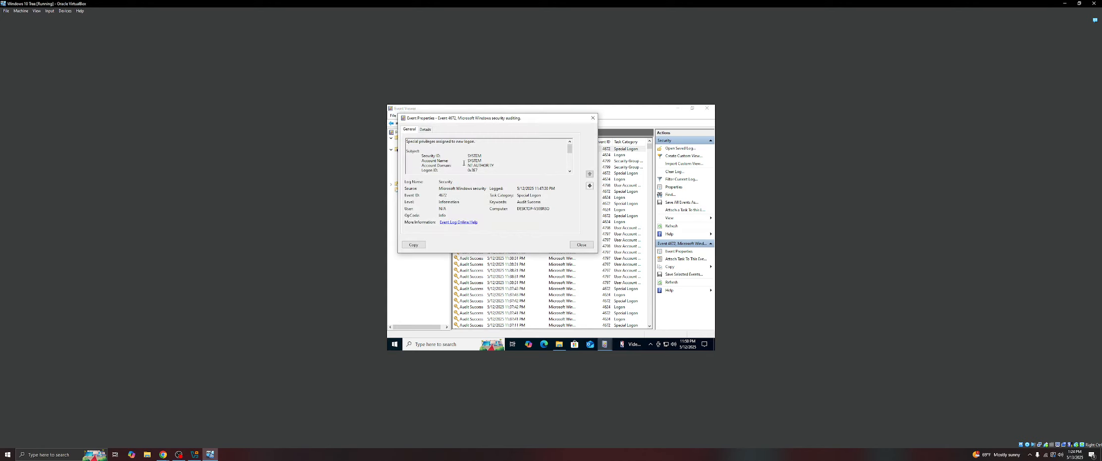
{"action": "mouse_move", "coordinate": [569, 148]}
{"action": "left_mouse_down"}
{"action": "mouse_move", "coordinate": [572, 179]}
{"action": "mouse_move", "coordinate": [569, 145]}
{"action": "left_mouse_up"}
{"action": "left_click", "coordinate": [593, 119]}
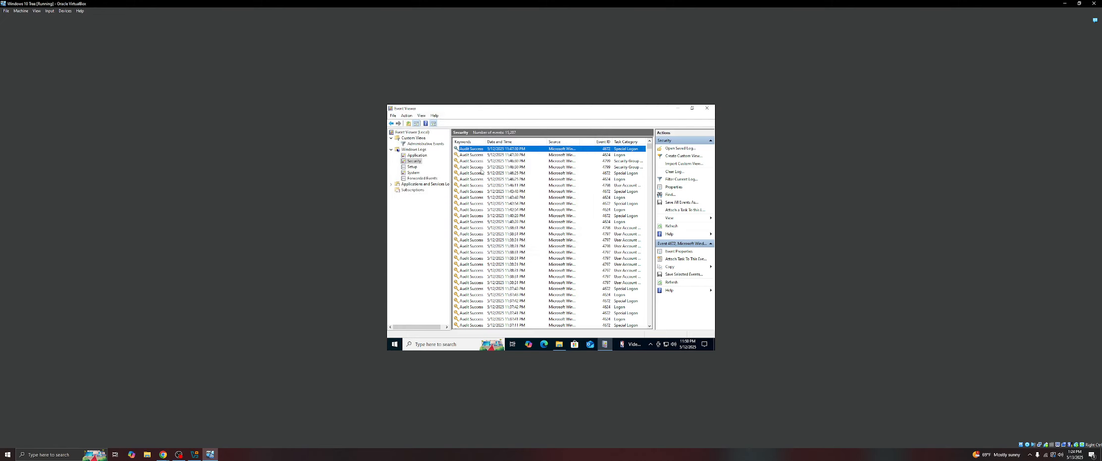
- Save the selected Security event as a file named event in C:\Users\Exam, without display information
{"action": "right_click", "coordinate": [522, 149]}
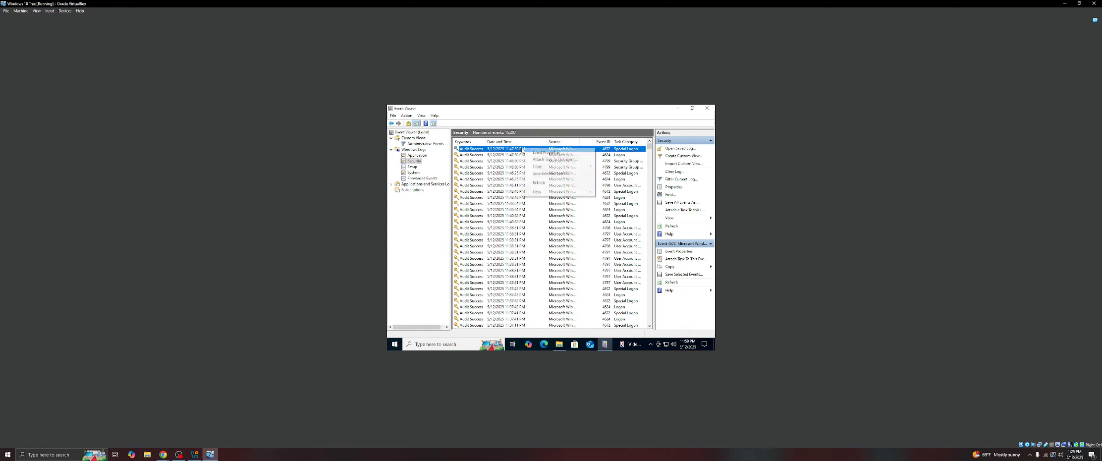
{"action": "left_click", "coordinate": [549, 175]}
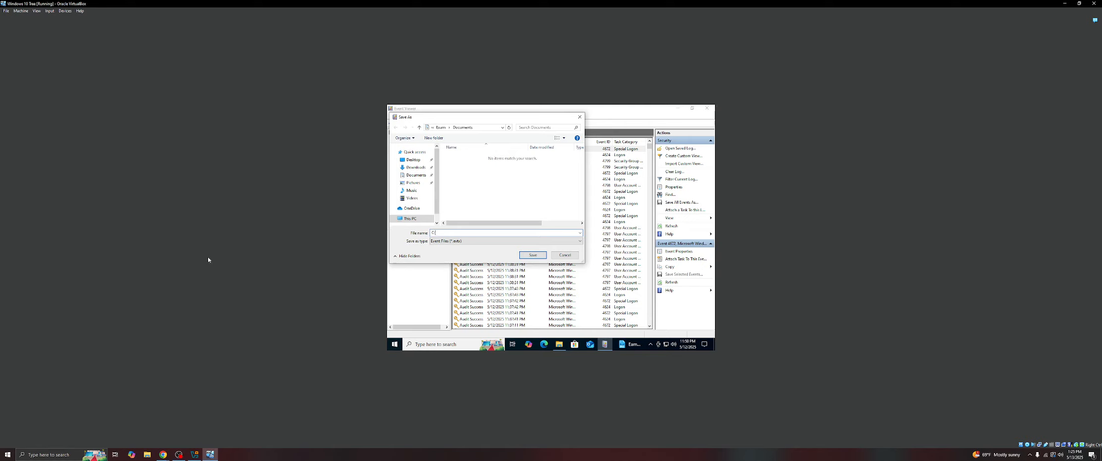
{"action": "type", "text": "\\"}
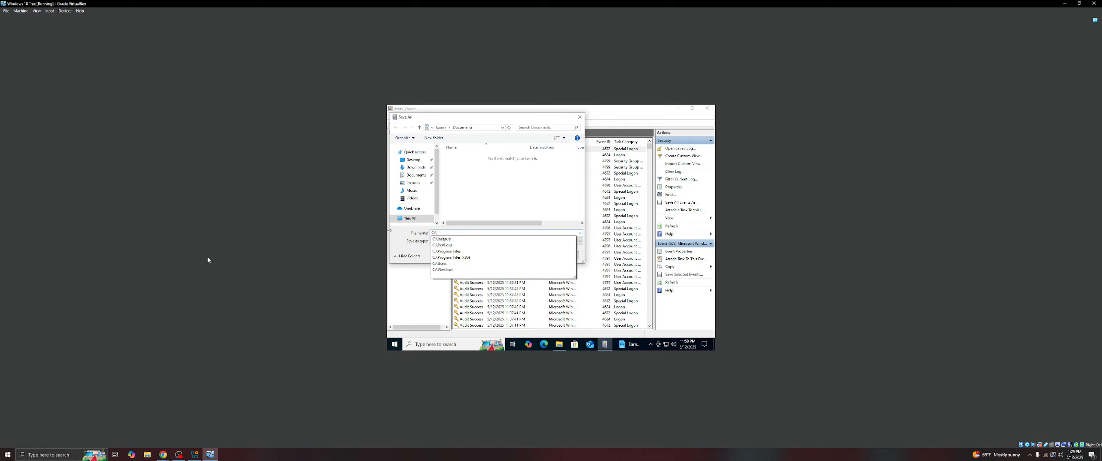
{"action": "type", "text": "U"}
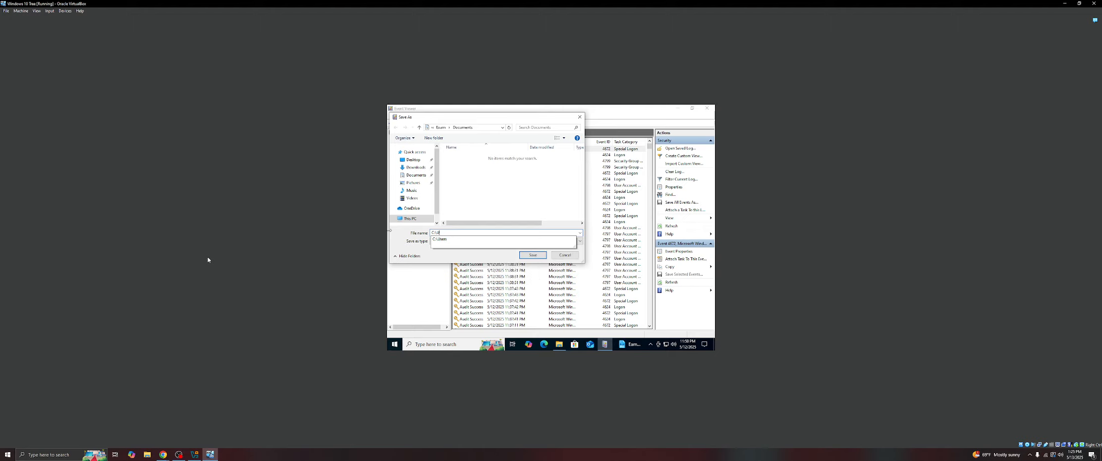
{"action": "type", "text": "sers"}
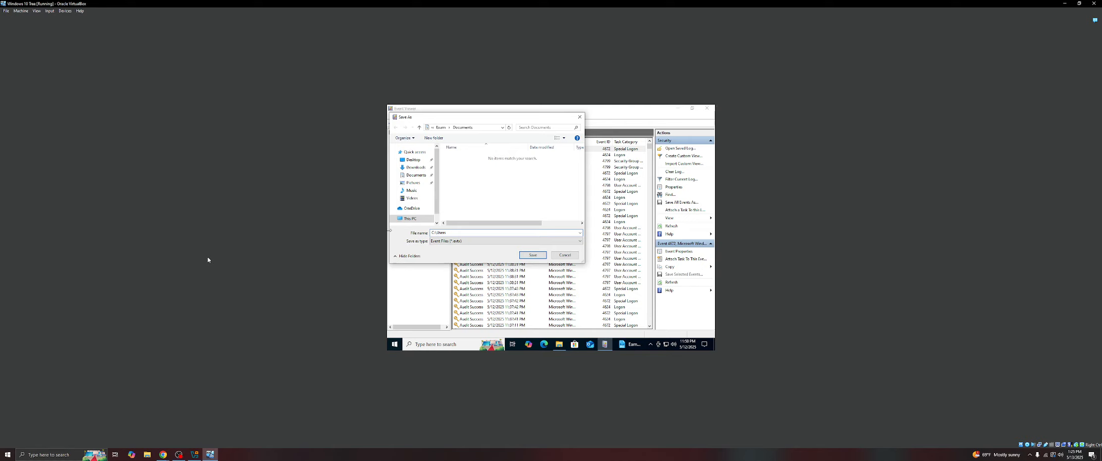
{"action": "type", "text": "\\"}
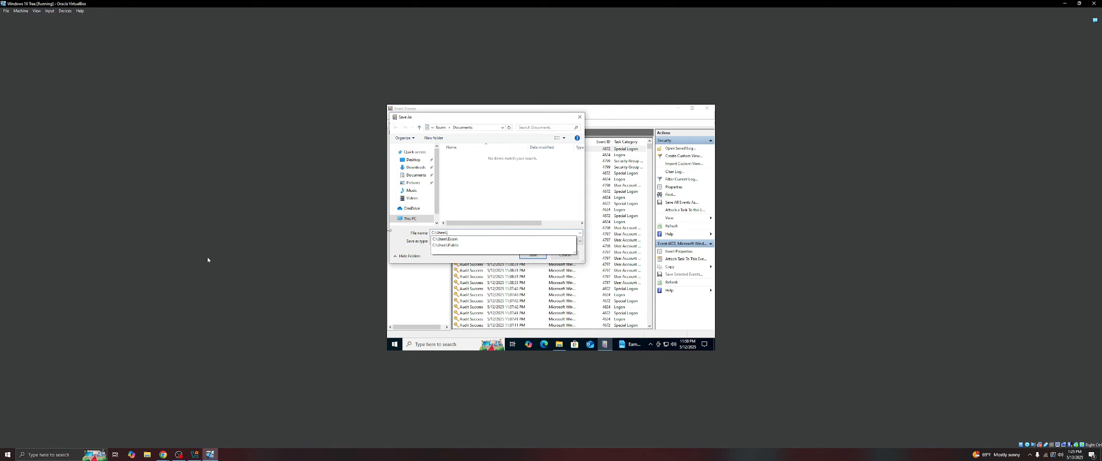
{"action": "type", "text": "ex"}
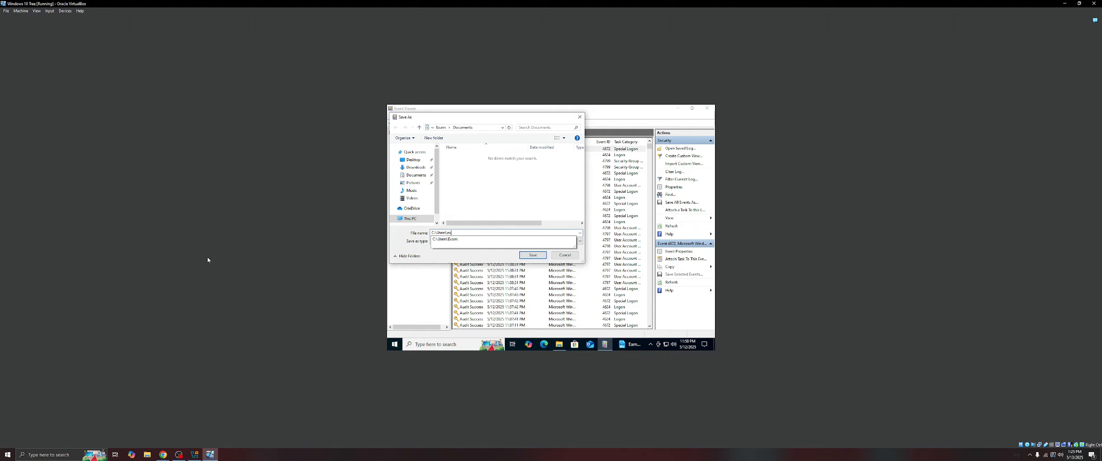
{"action": "type", "text": "am"}
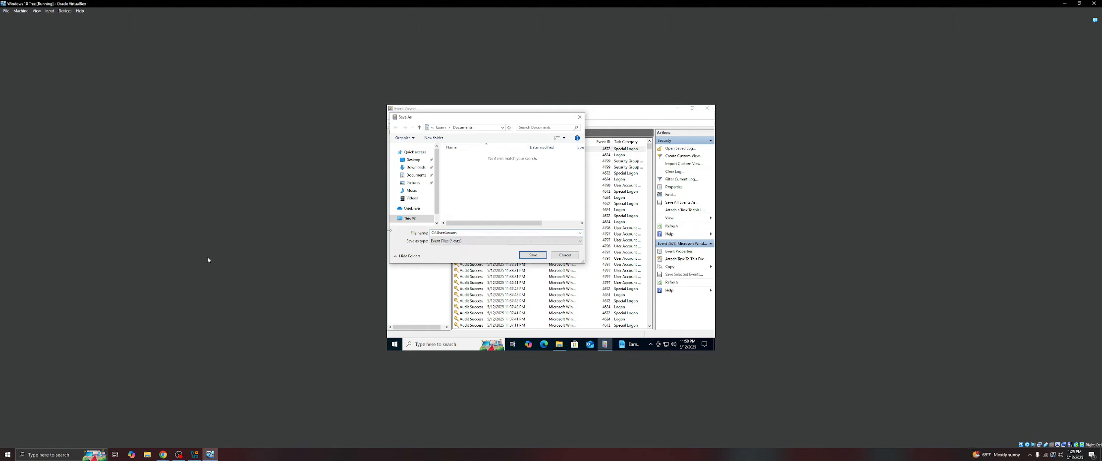
{"action": "type", "text": "\\eeve"}
{"action": "key", "text": "Return"}
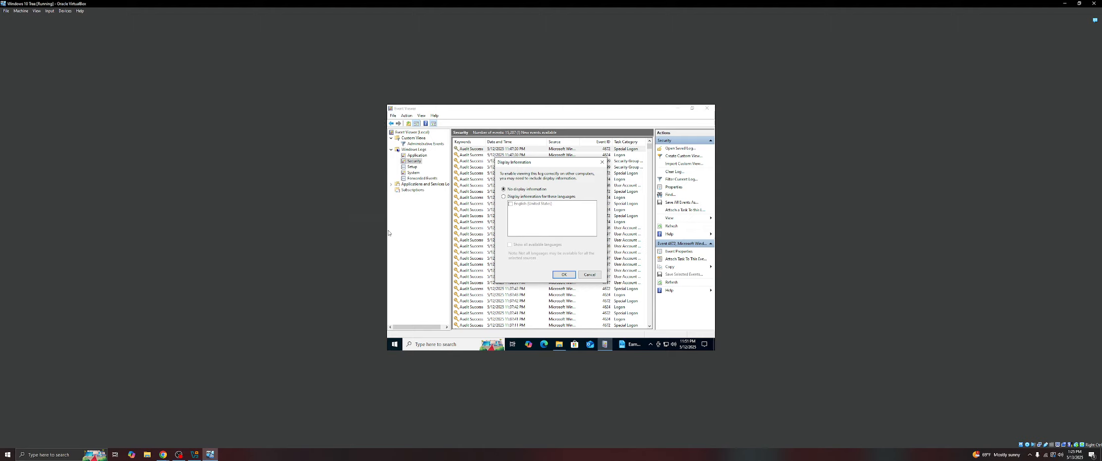
{"action": "left_click", "coordinate": [564, 274]}
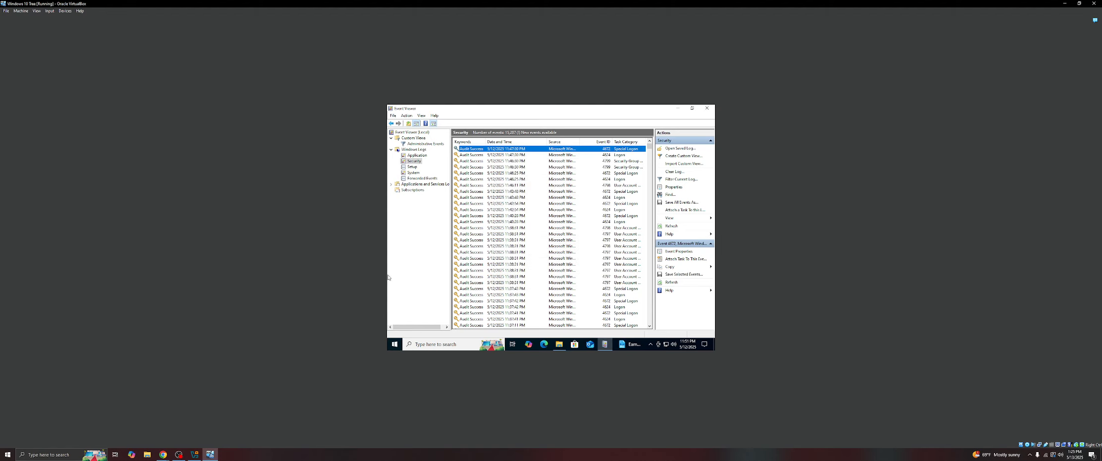
- Browse File Explorer to C:\Users\Exam, open the saved event file, and close Event Viewer
{"action": "left_click", "coordinate": [559, 344]}
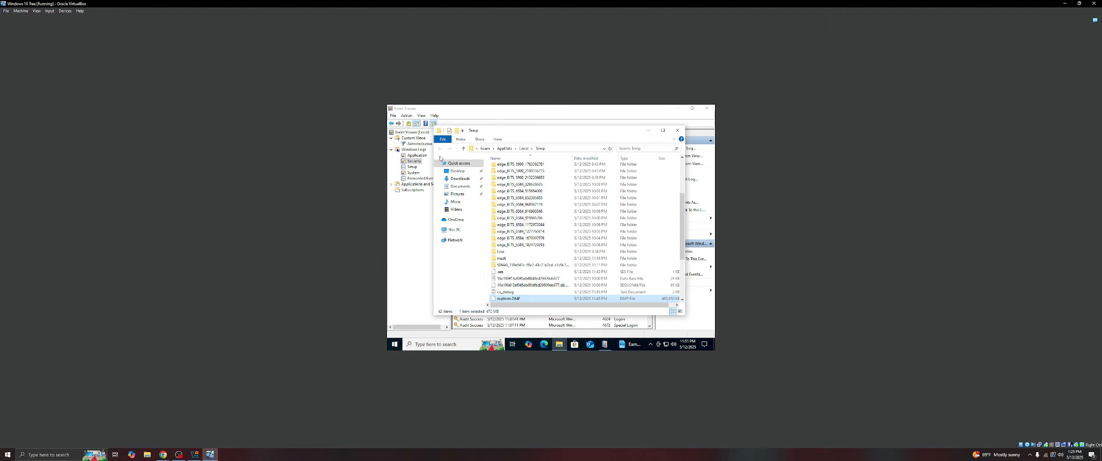
{"action": "left_click", "coordinate": [554, 148]}
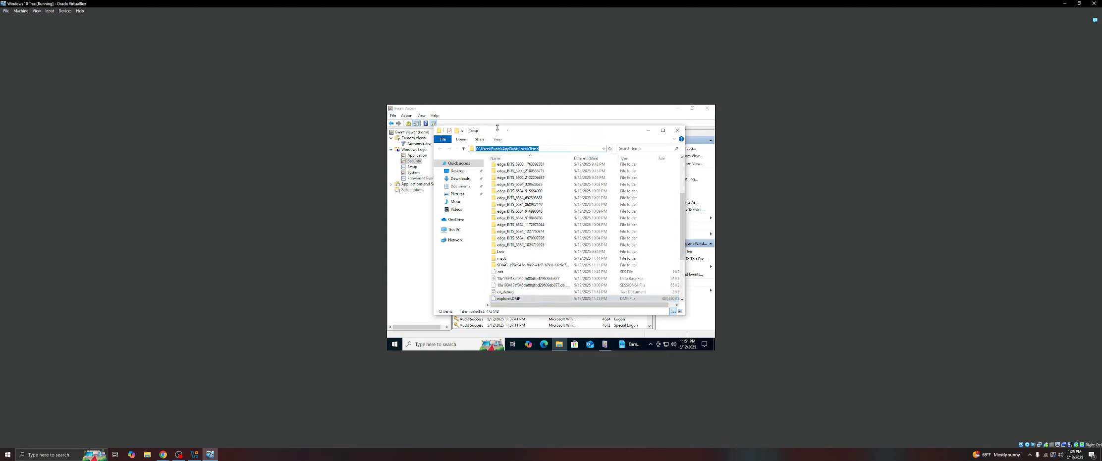
{"action": "left_click", "coordinate": [505, 148]}
{"action": "left_click_drag", "start_coordinate": [503, 148], "coordinate": [547, 79]}
{"action": "key", "text": "BackSpace"}
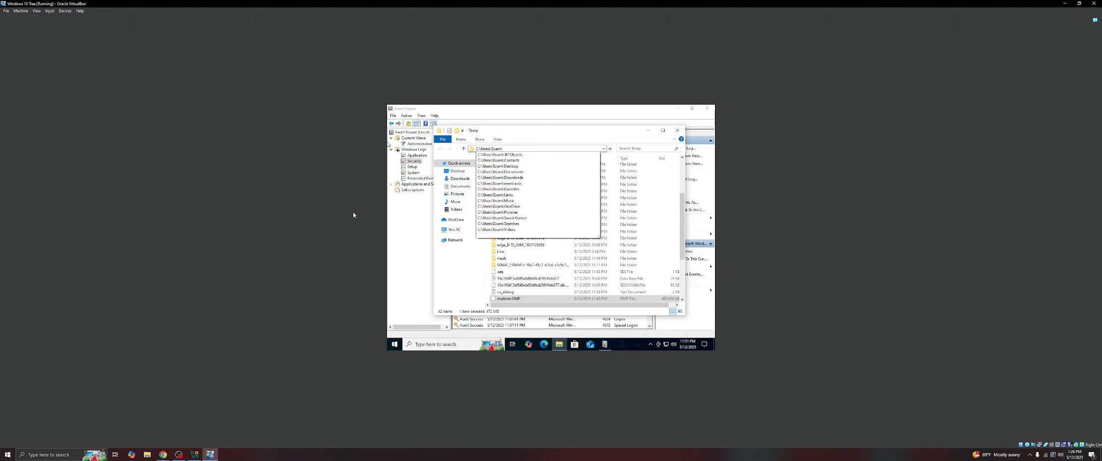
{"action": "key", "text": "Return"}
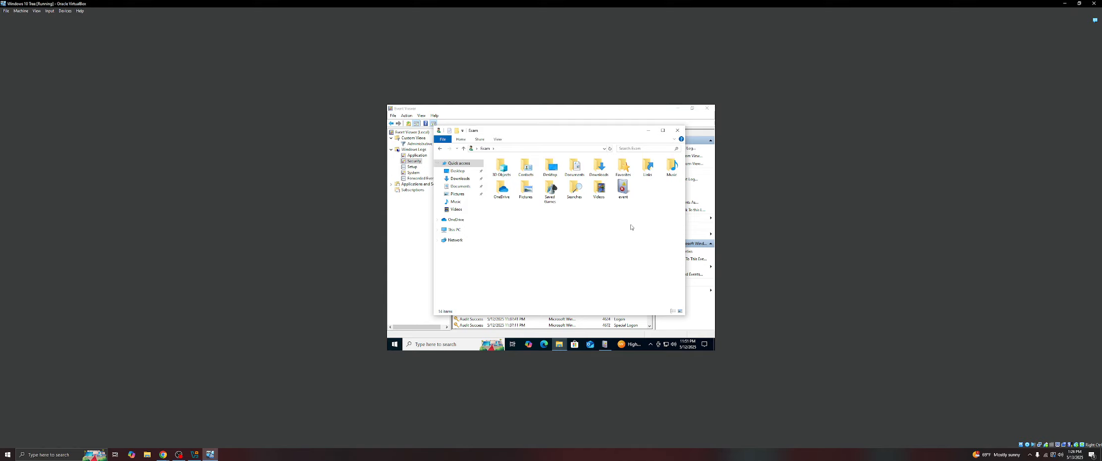
{"action": "left_click", "coordinate": [623, 188]}
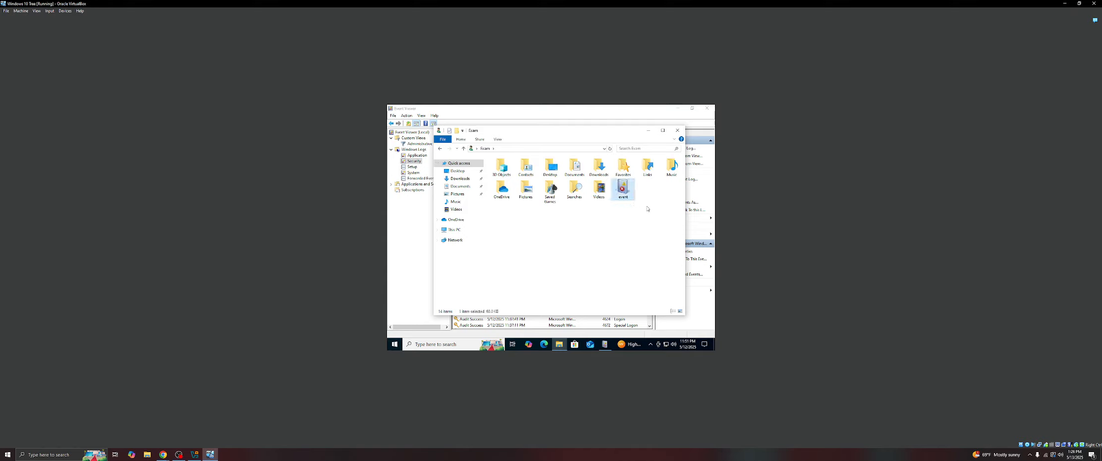
{"action": "double_click", "coordinate": [622, 190]}
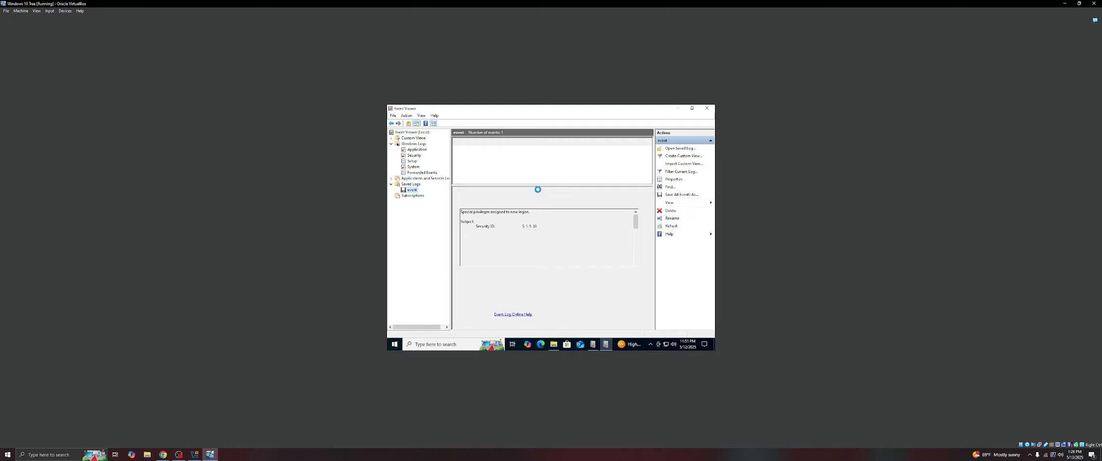
{"action": "left_click", "coordinate": [705, 109]}
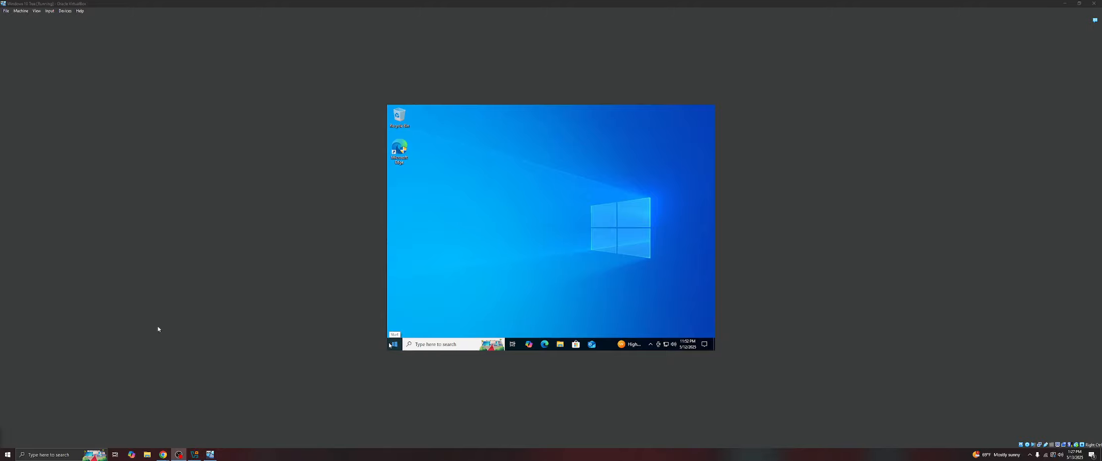
- Search for msconfig and open System Configuration
{"action": "left_click", "coordinate": [455, 343]}
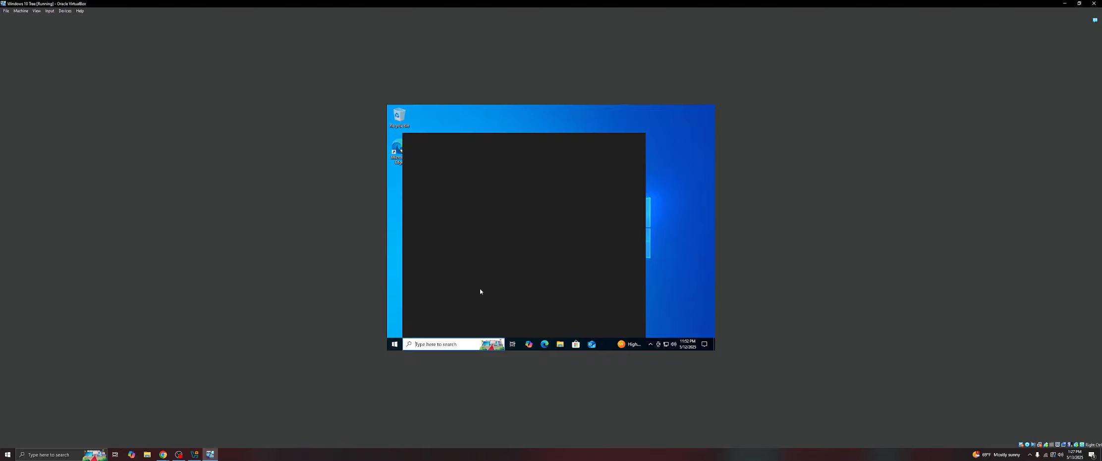
{"action": "type", "text": "mms"}
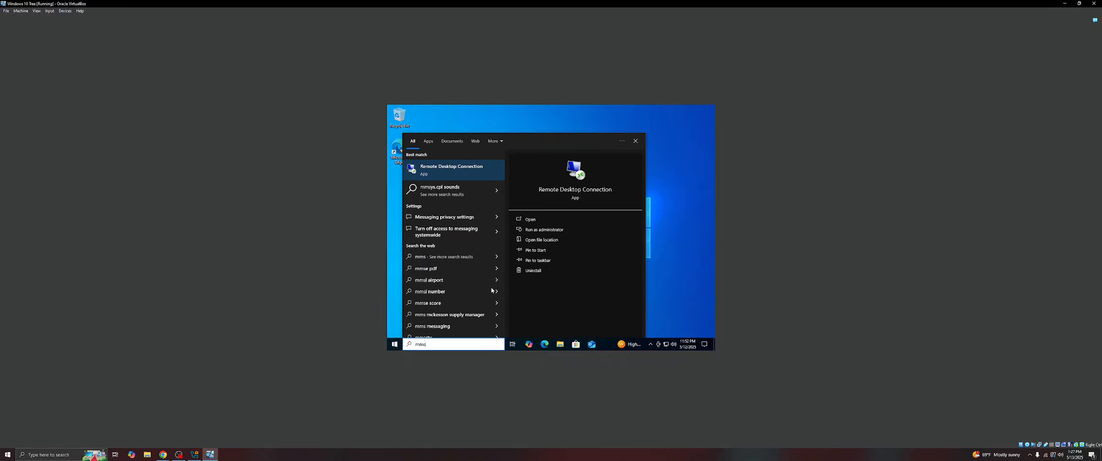
{"action": "type", "text": "c"}
{"action": "key", "text": "BackSpace"}
{"action": "key", "text": "BackSpace"}
{"action": "key", "text": "BackSpace"}
{"action": "key", "text": "BackSpace"}
{"action": "type", "text": "mm"}
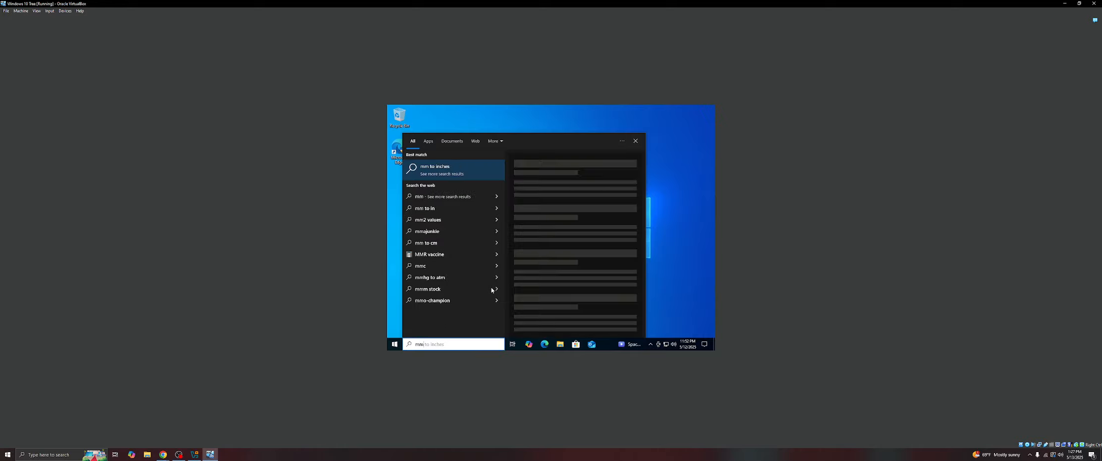
{"action": "key", "text": "BackSpace"}
{"action": "type", "text": "sconfig"}
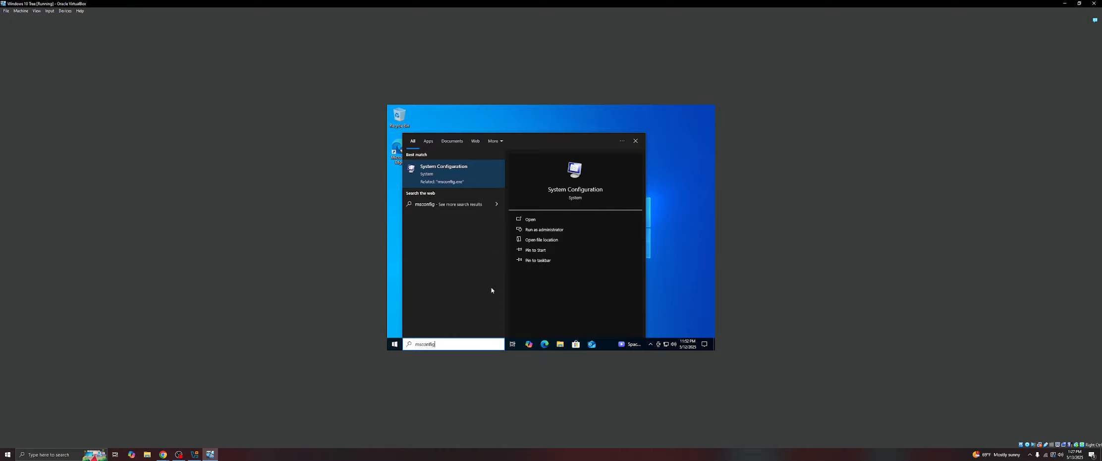
{"action": "key", "text": "Return"}
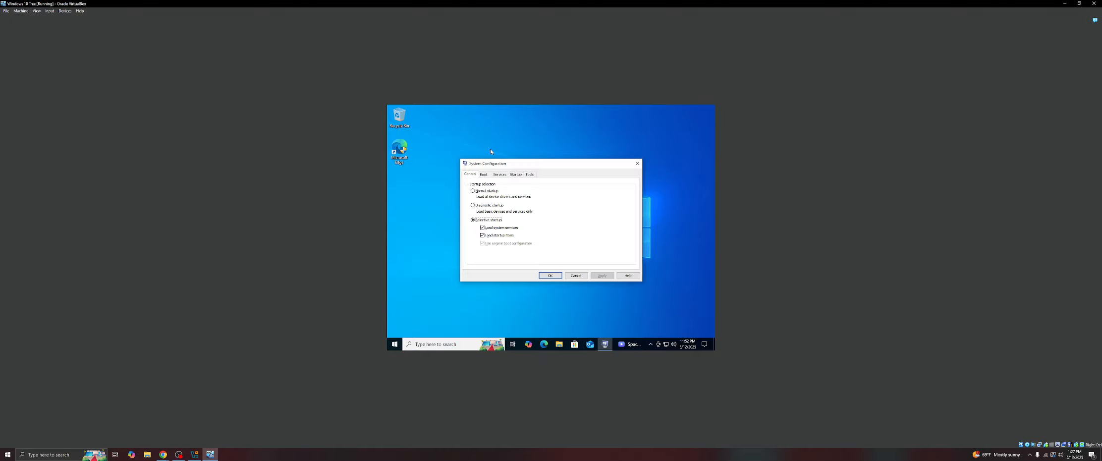
- Enable Safe boot with the Minimal option and Boot log in the boot settings, and apply them
{"action": "left_click", "coordinate": [484, 175]}
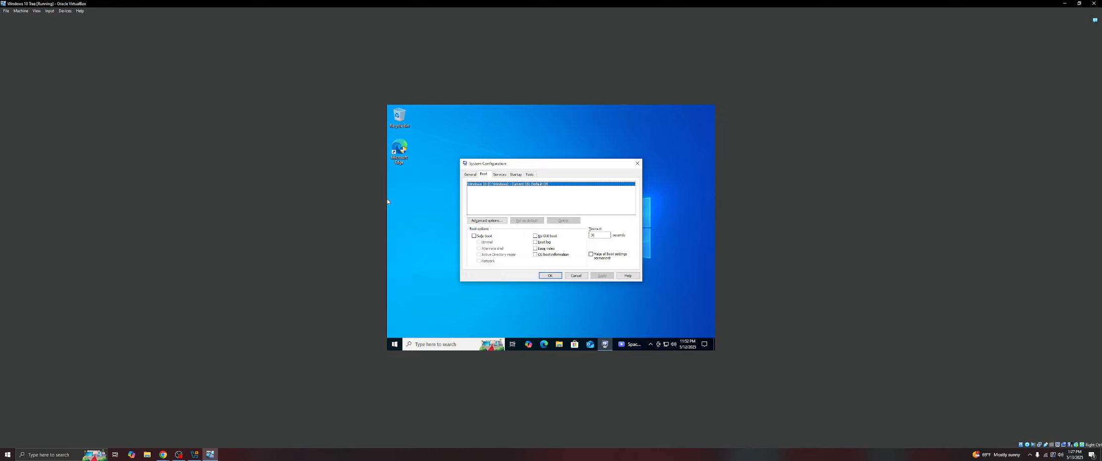
{"action": "left_click", "coordinate": [478, 238]}
{"action": "left_click", "coordinate": [536, 242]}
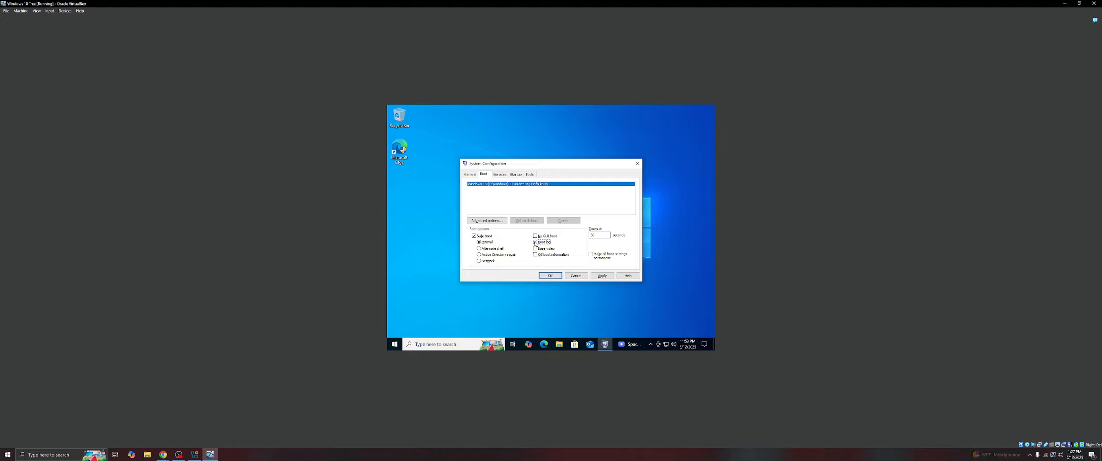
{"action": "left_click", "coordinate": [550, 276]}
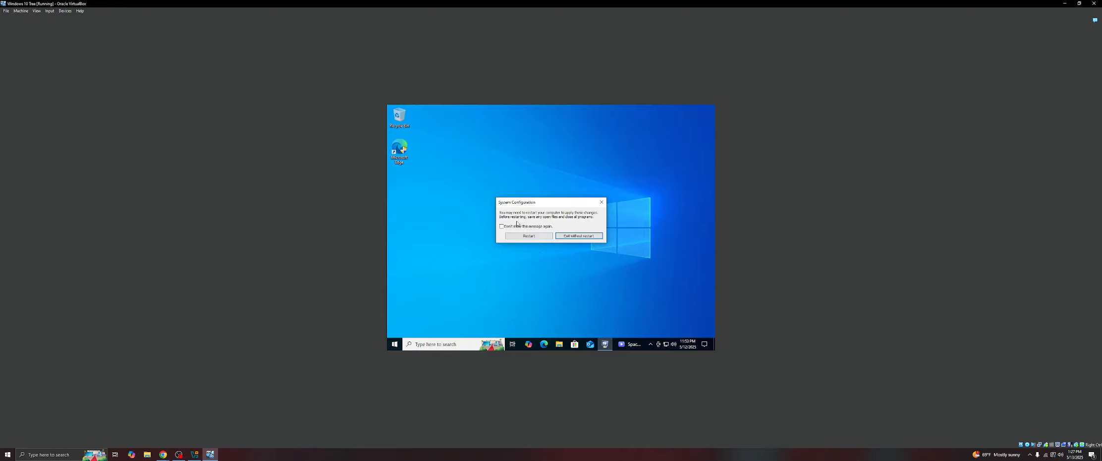
- Restart the computer to apply the new boot configuration
{"action": "left_click", "coordinate": [395, 346]}
{"action": "left_click", "coordinate": [395, 346]}
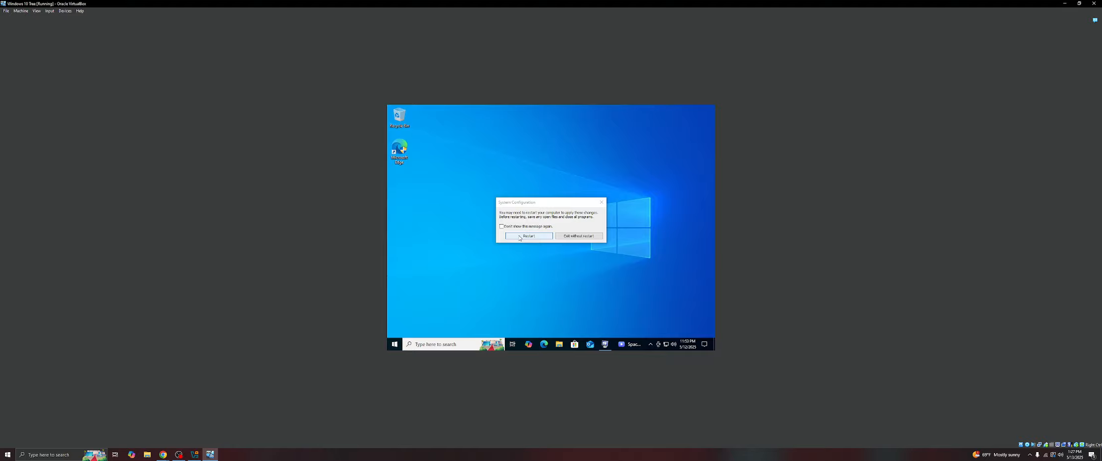
{"action": "left_click", "coordinate": [520, 236]}
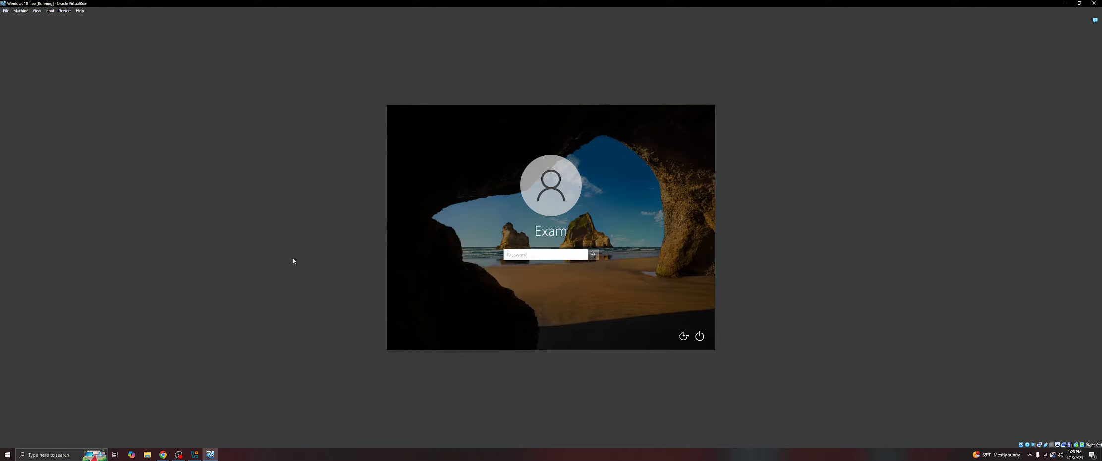
- Sign in to the Exam account by entering its password
{"action": "type", "text": "•••••••"}
{"action": "key", "text": "Return"}
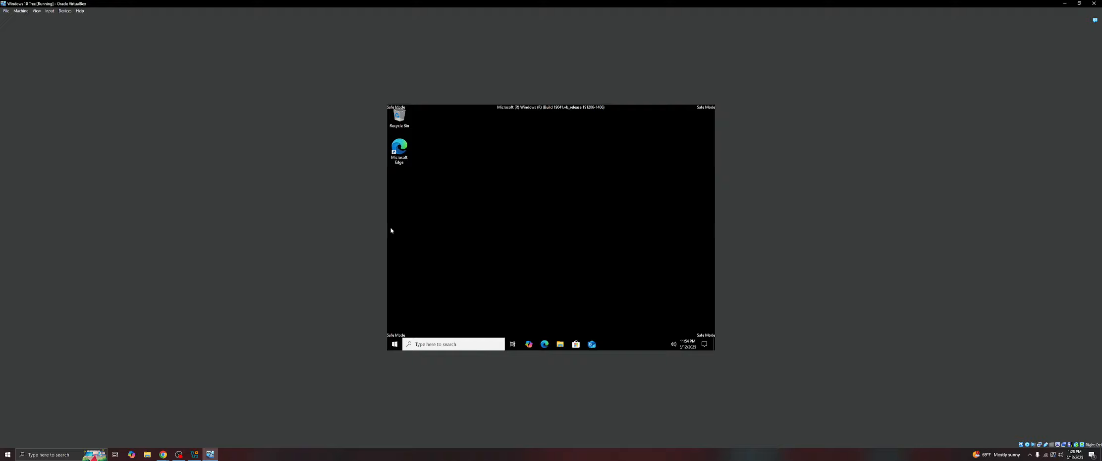
- Open File Explorer and open the boot log C:\windows\ntbtlog.txt through the address bar
{"action": "left_click", "coordinate": [559, 344]}
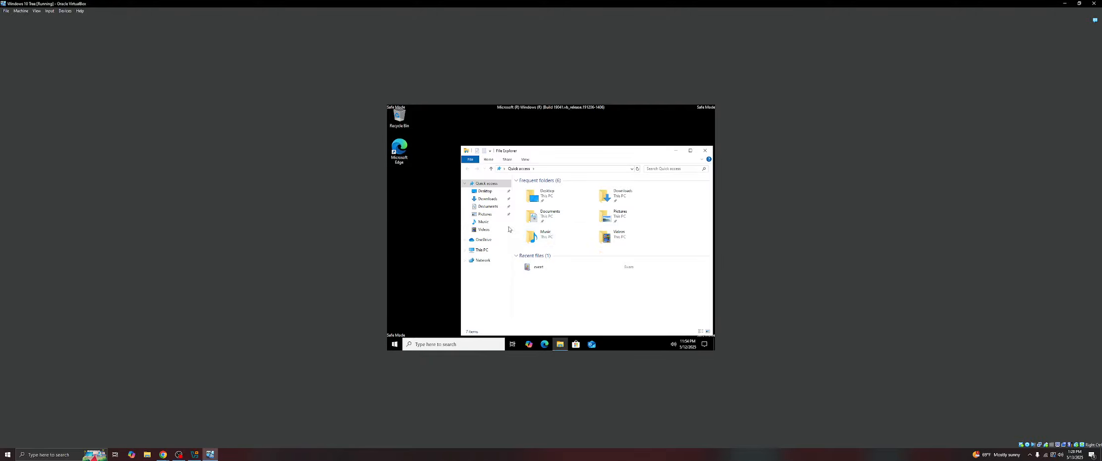
{"action": "left_click", "coordinate": [543, 169]}
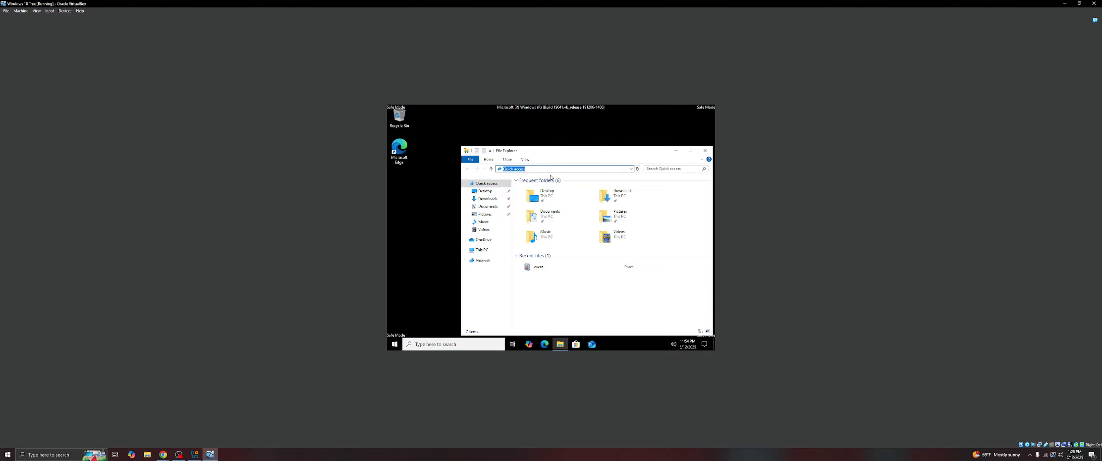
{"action": "type", "text": "C"}
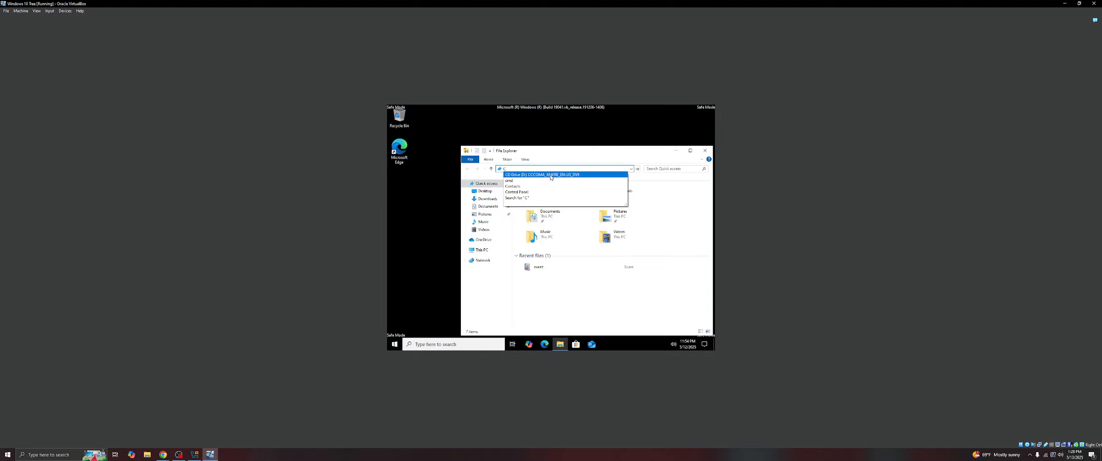
{"action": "type", "text": ":\\"}
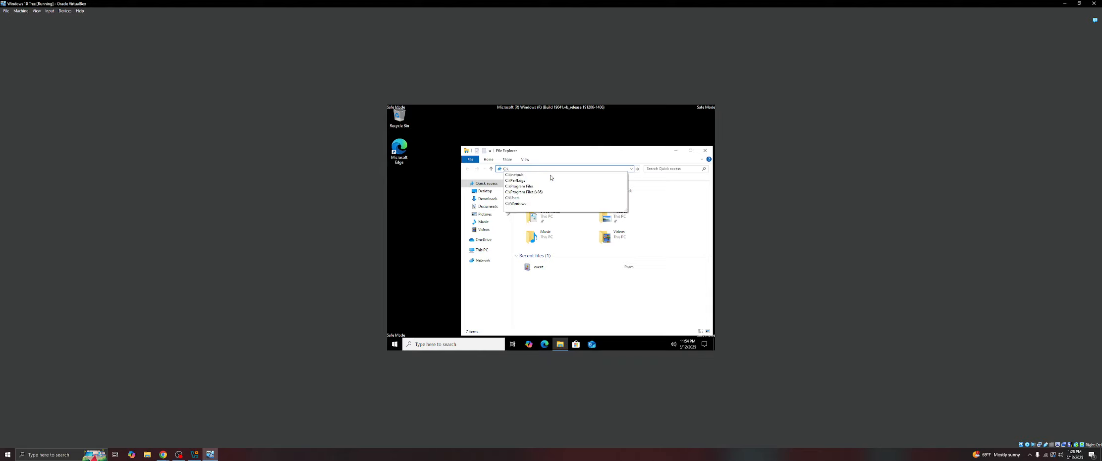
{"action": "type", "text": "windows"}
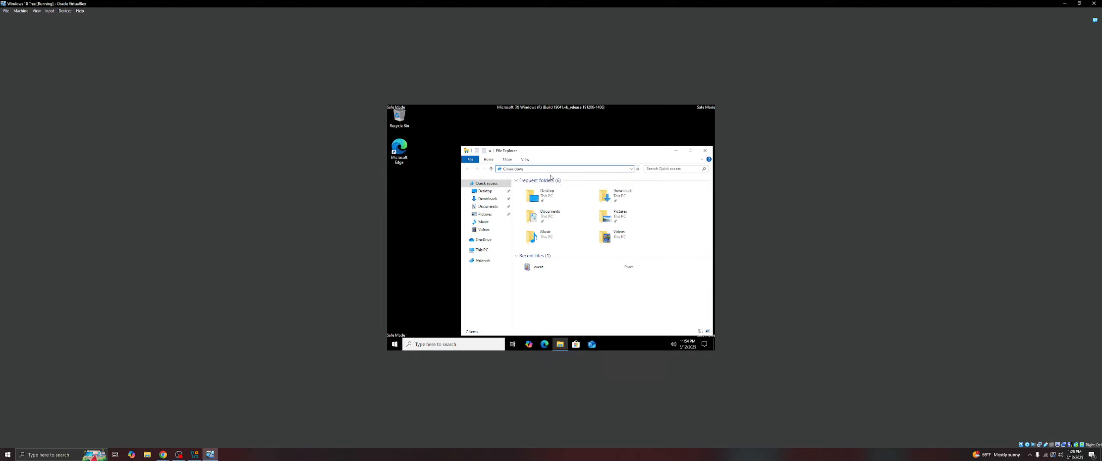
{"action": "type", "text": "\\"}
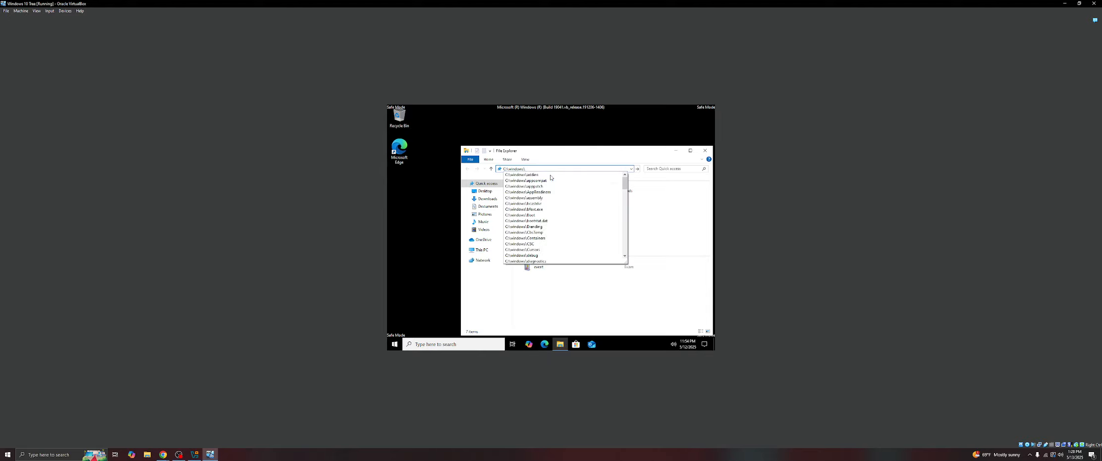
{"action": "type", "text": "ntbtlog"}
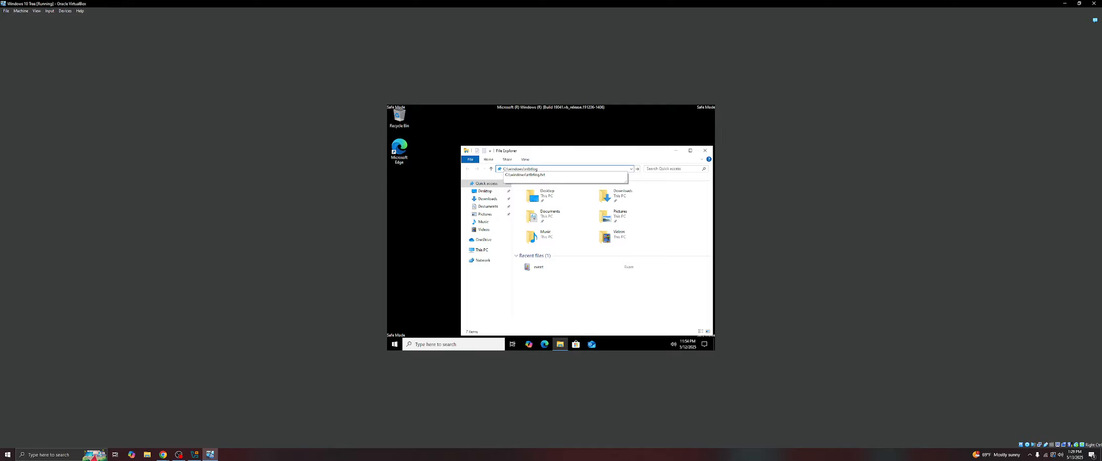
{"action": "type", "text": ".txt"}
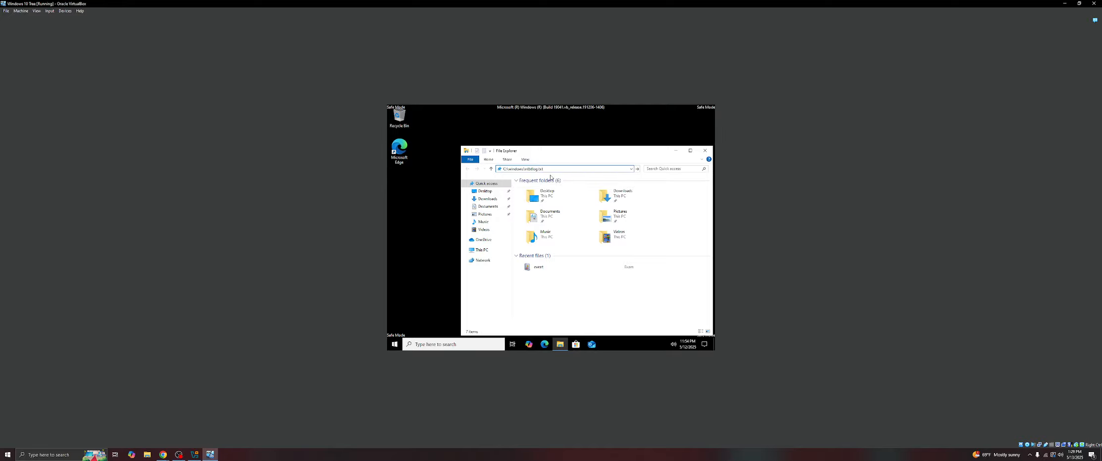
{"action": "key", "text": "Return"}
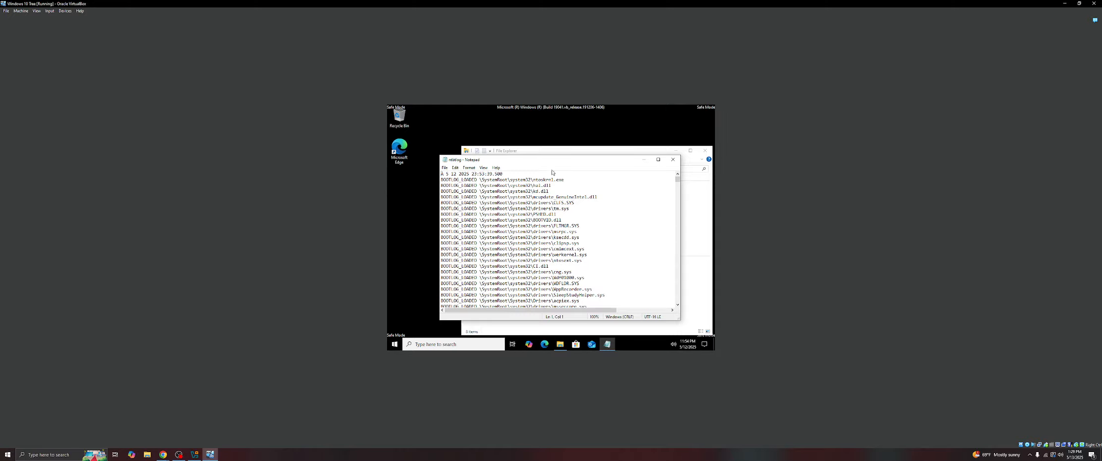
- Save a copy of the boot log as safe in the C:\users\exam folder
{"action": "left_click_drag", "start_coordinate": [572, 162], "coordinate": [540, 138]}
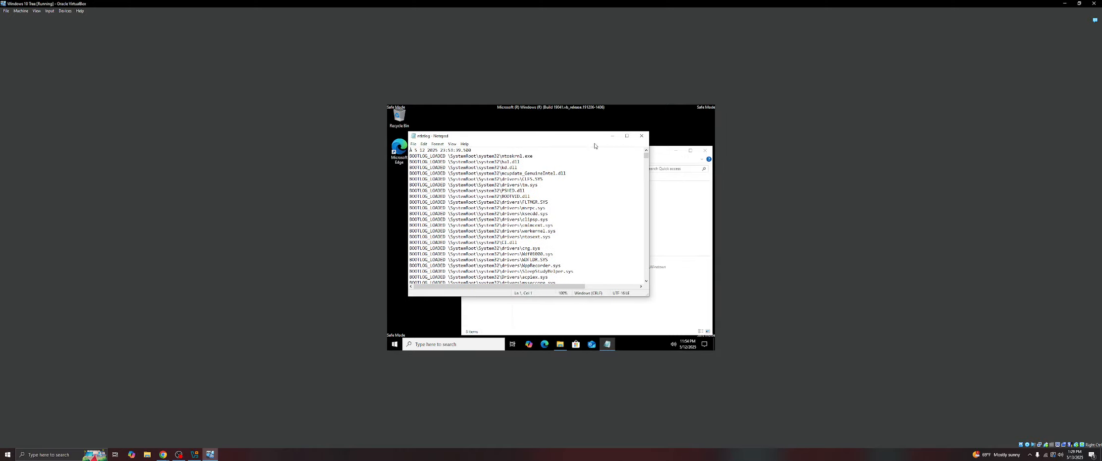
{"action": "left_click", "coordinate": [613, 136]}
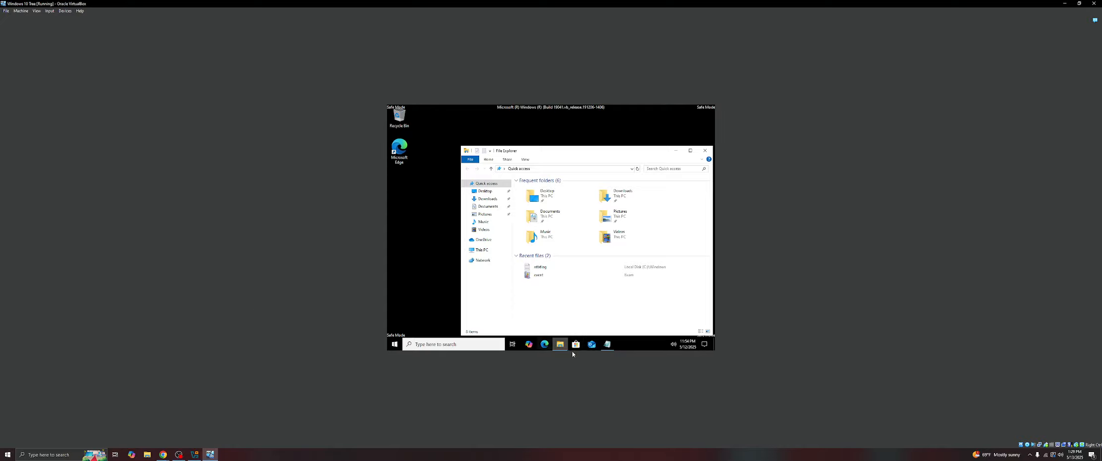
{"action": "left_click", "coordinate": [603, 340]}
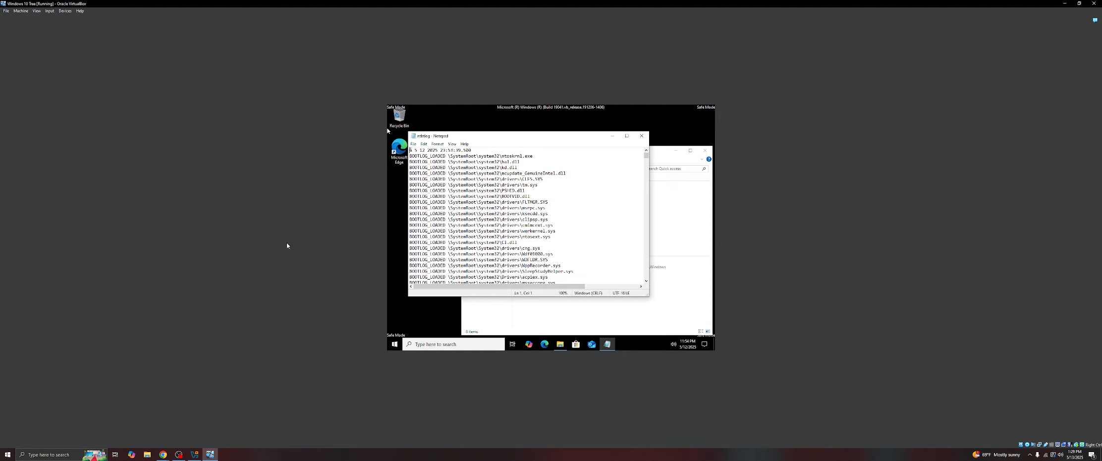
{"action": "left_click", "coordinate": [414, 144]}
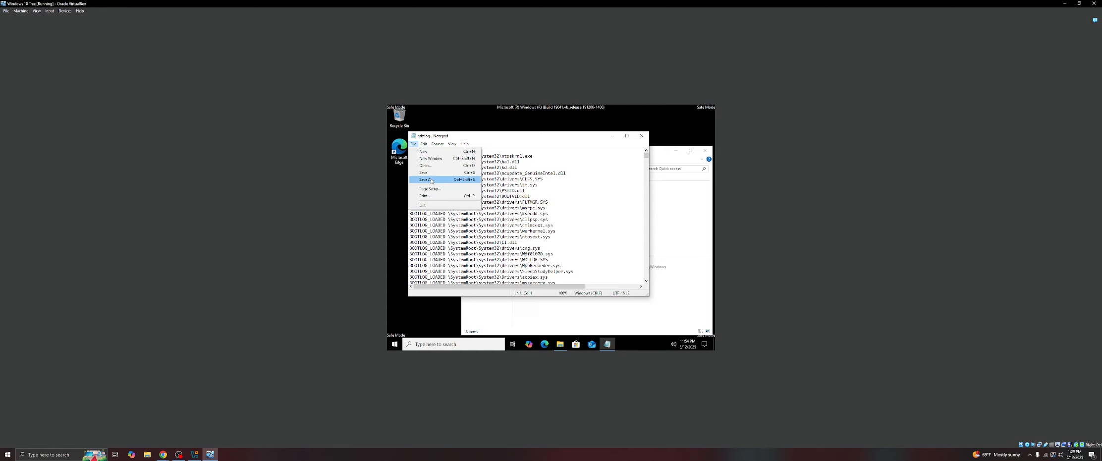
{"action": "left_click", "coordinate": [431, 180]}
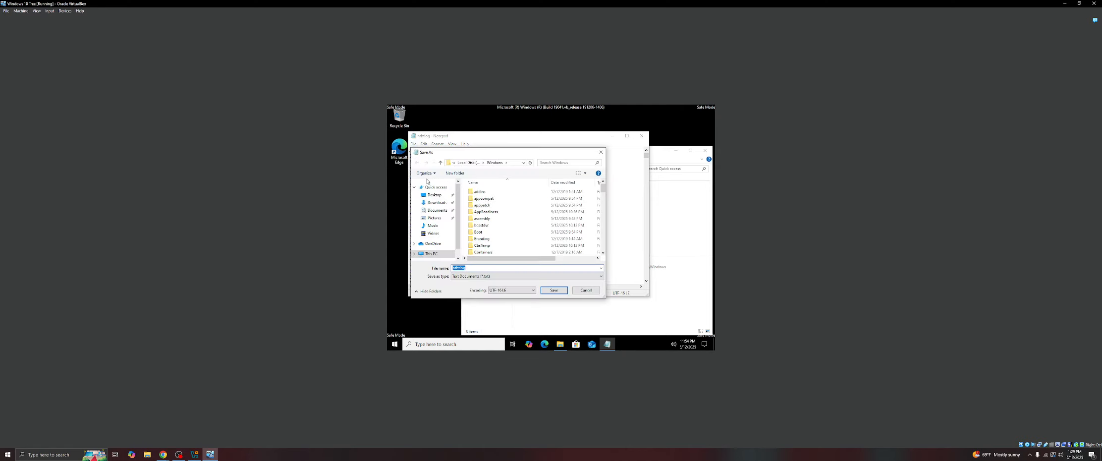
{"action": "type", "text": "C:\\"}
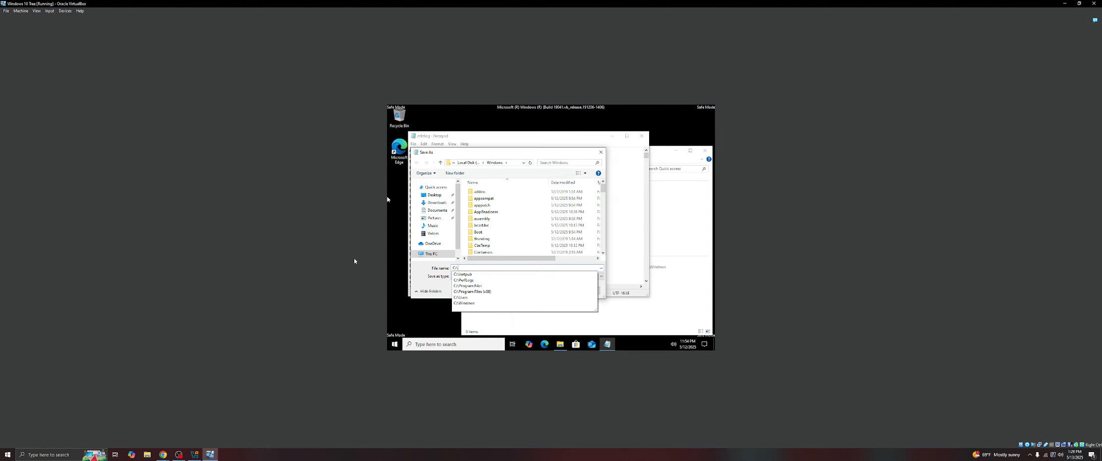
{"action": "type", "text": "user"}
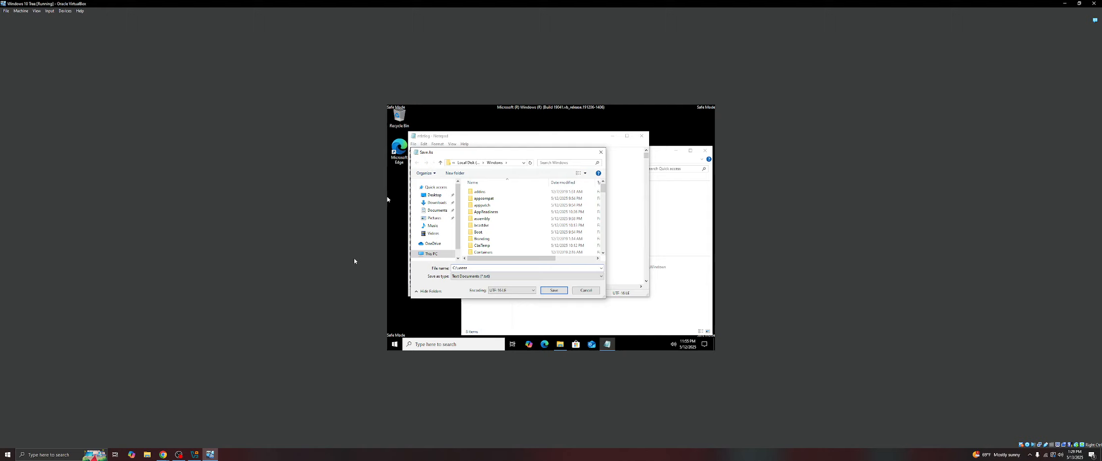
{"action": "type", "text": "s\\exa"}
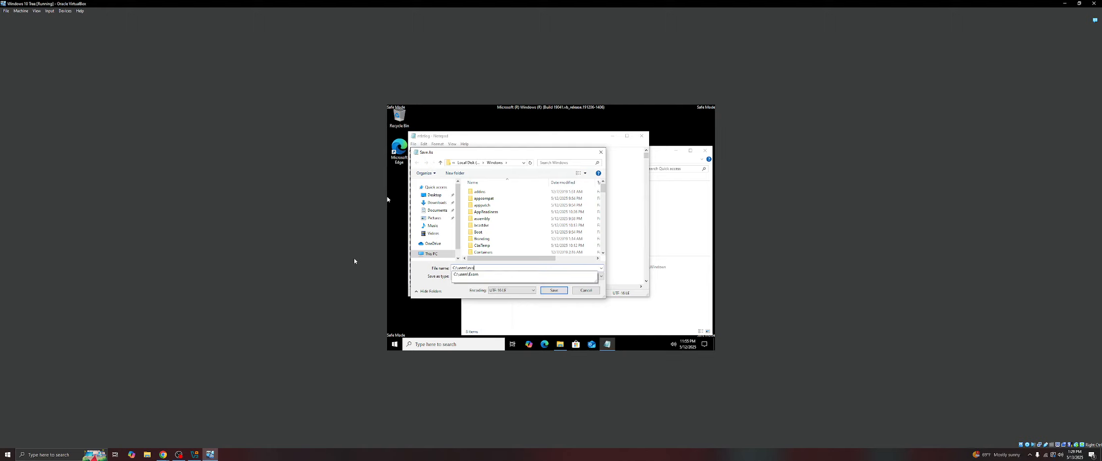
{"action": "type", "text": "m\\"}
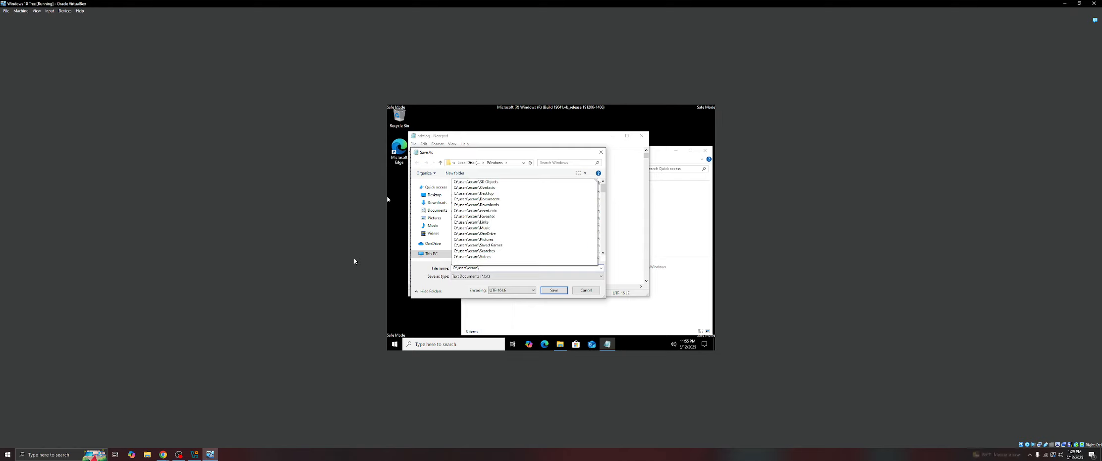
{"action": "type", "text": "safeboot.txt"}
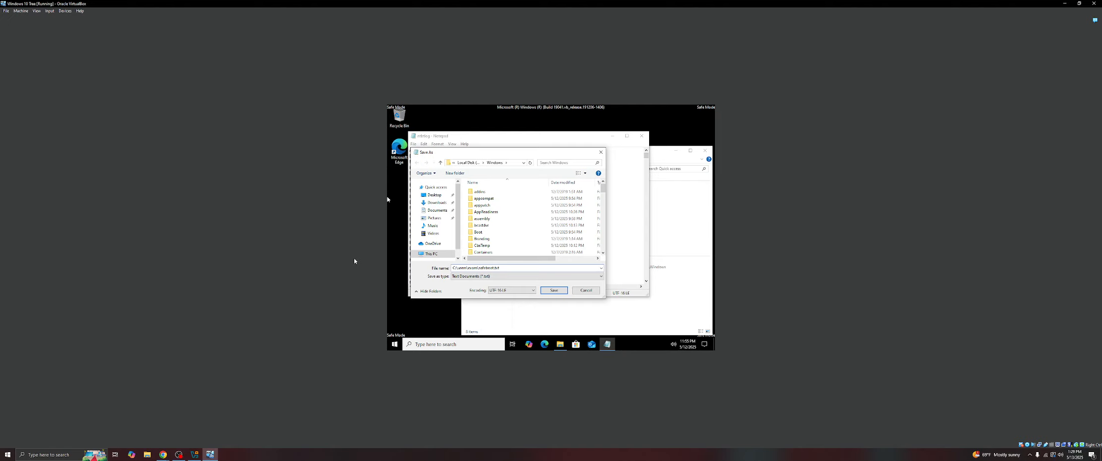
{"action": "key", "text": "Return"}
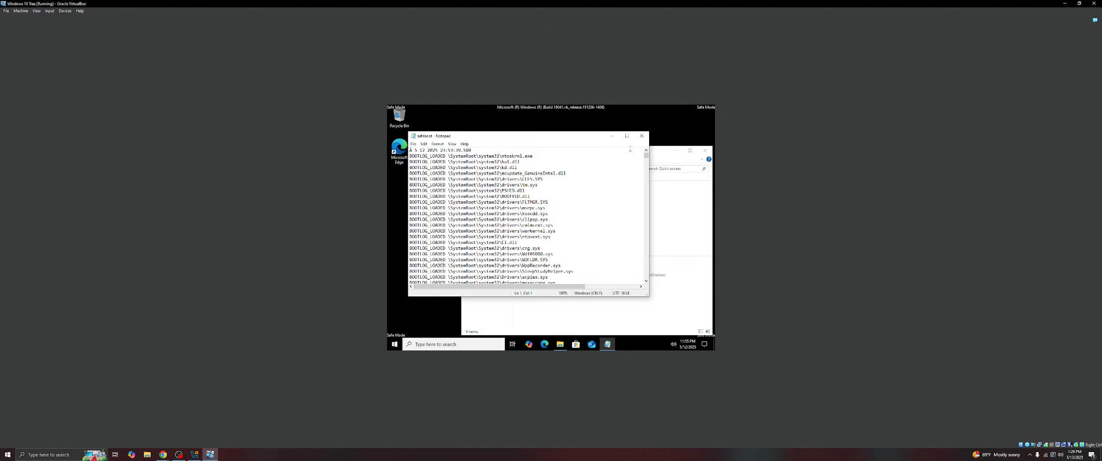
- Close Notepad and File Explorer, then search for msconfig and open System Configuration
{"action": "left_click", "coordinate": [641, 136]}
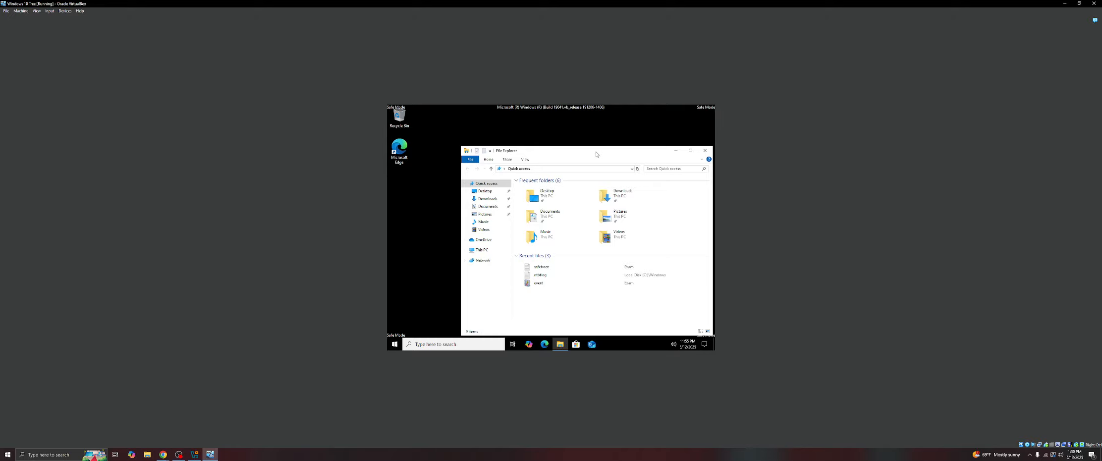
{"action": "left_click", "coordinate": [705, 150]}
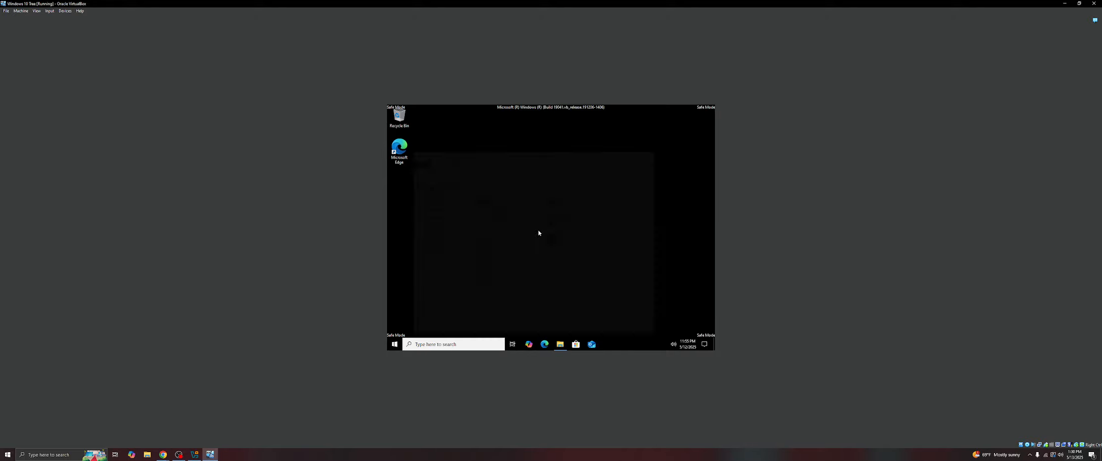
{"action": "left_click", "coordinate": [456, 344]}
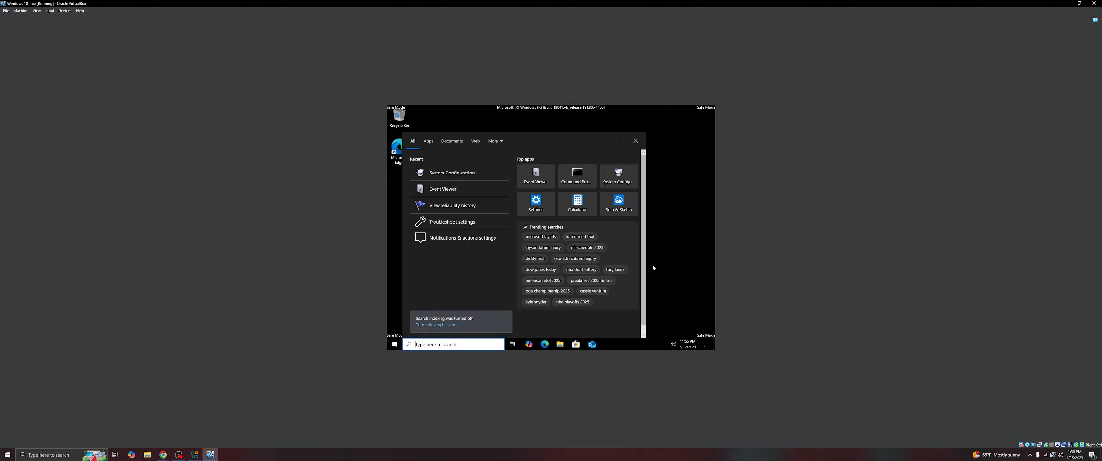
{"action": "type", "text": "sconfit"}
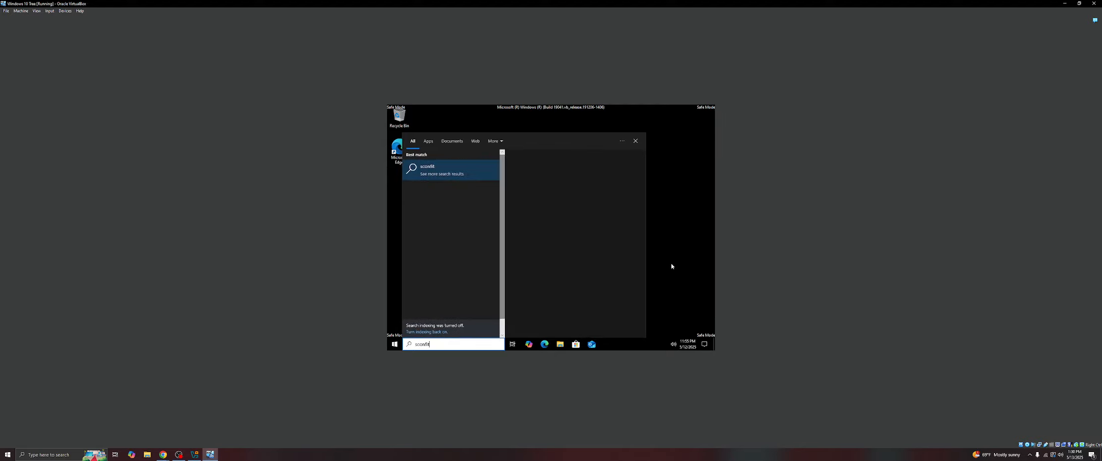
{"action": "key", "text": "BackSpace"}
{"action": "type", "text": "g"}
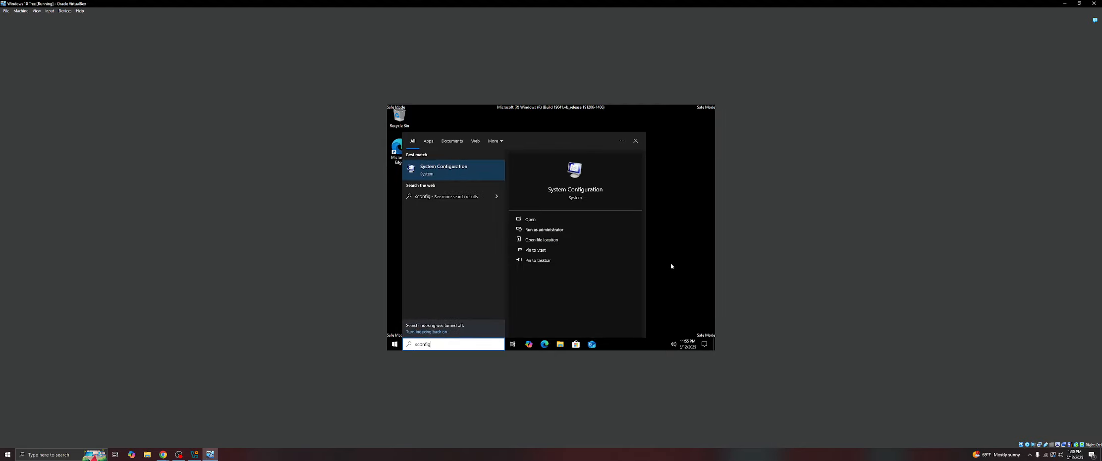
{"action": "left_click", "coordinate": [450, 171]}
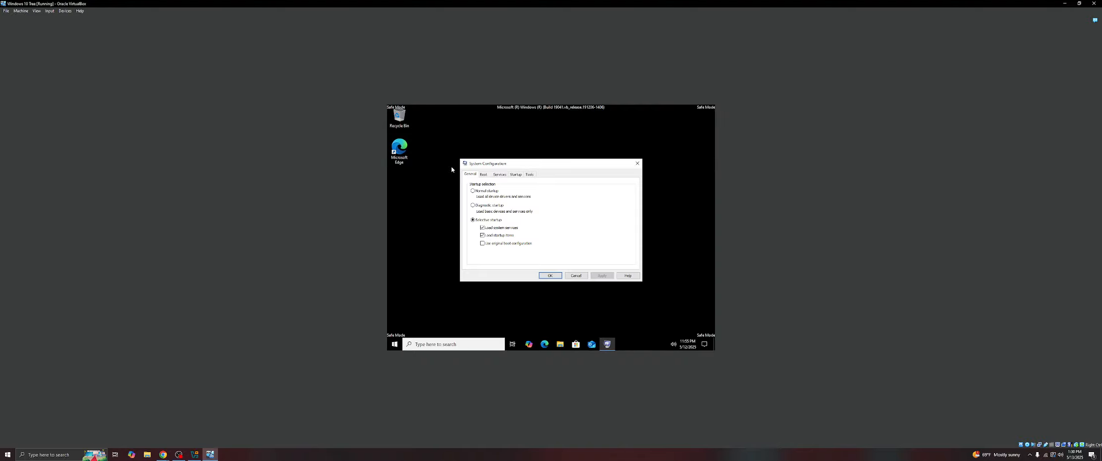
- Turn off Safe boot in the boot settings, apply the change, and restart the computer
{"action": "left_click", "coordinate": [483, 174]}
{"action": "left_click", "coordinate": [473, 236]}
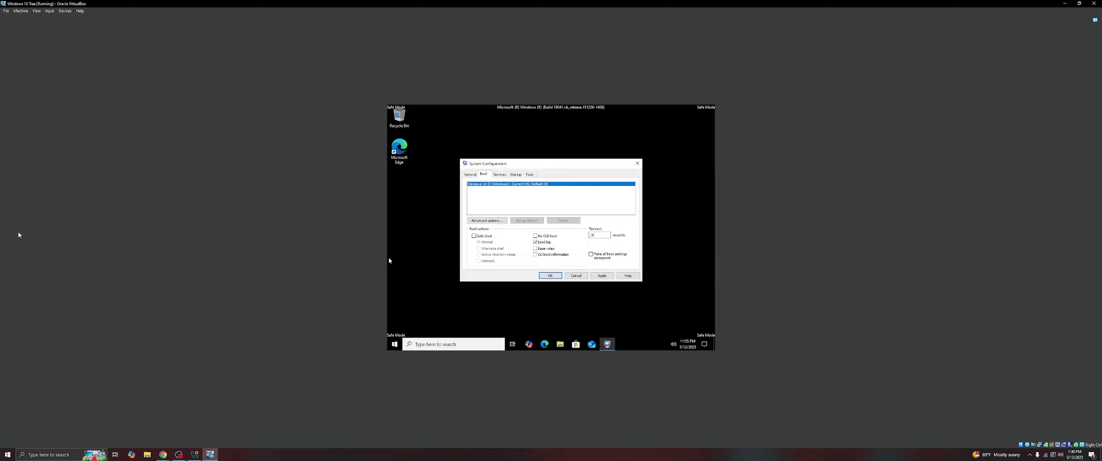
{"action": "left_click", "coordinate": [551, 275]}
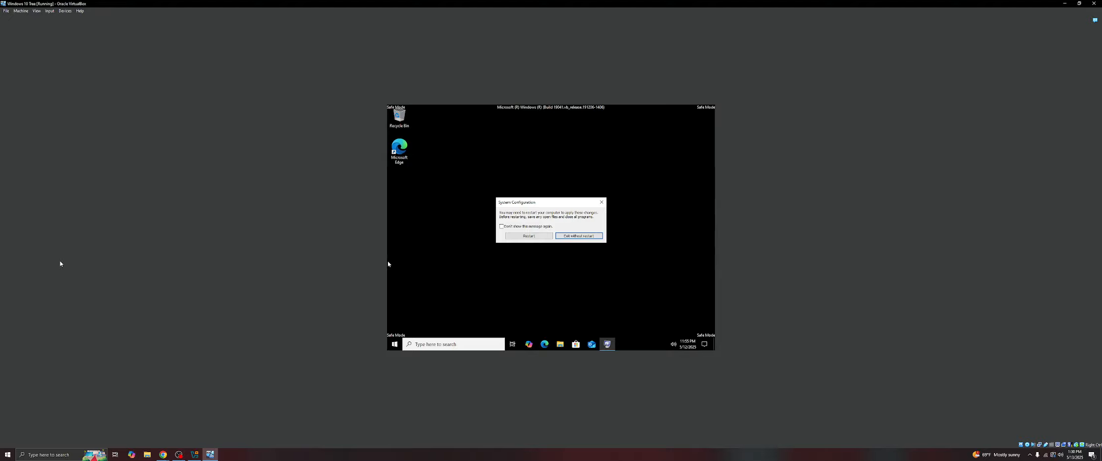
{"action": "left_click", "coordinate": [535, 235]}
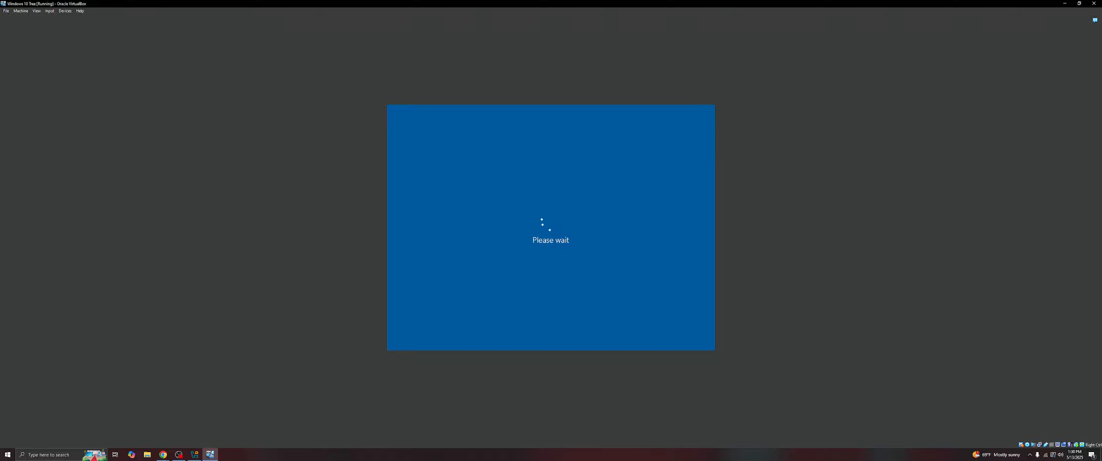
- Sign in to the Exam account by entering its password, retrying after the first attempt
{"action": "left_click", "coordinate": [464, 226]}
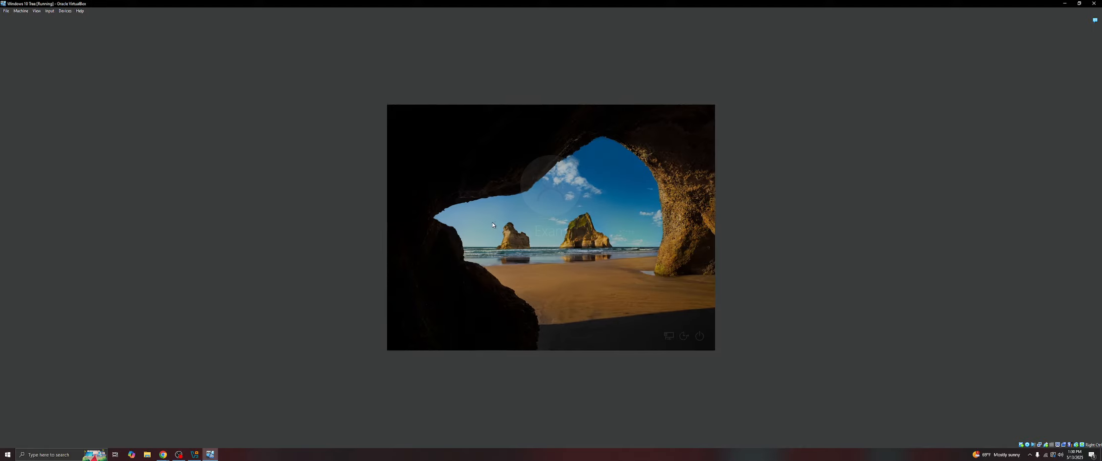
{"action": "type", "text": "***"}
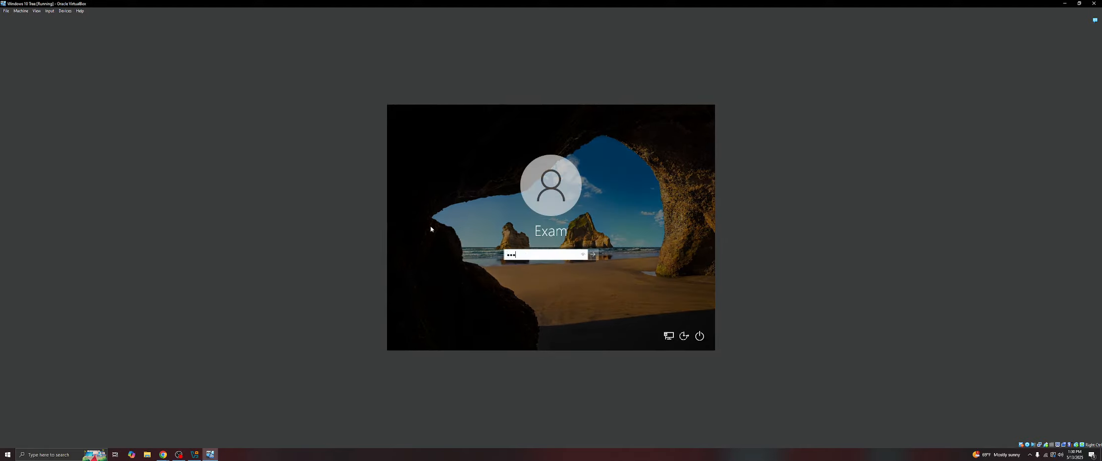
{"action": "type", "text": "***"}
{"action": "key", "text": "Return"}
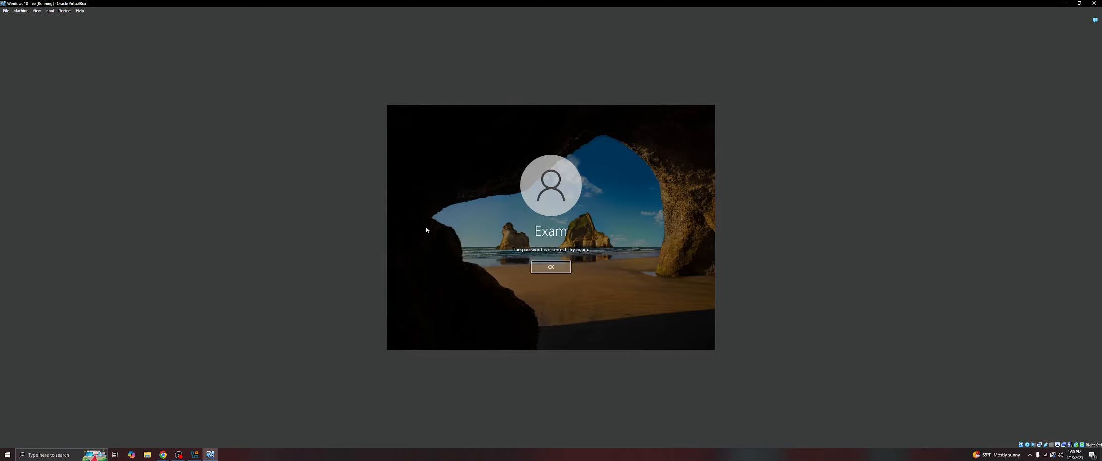
{"action": "key", "text": "Return"}
{"action": "type", "text": "****"}
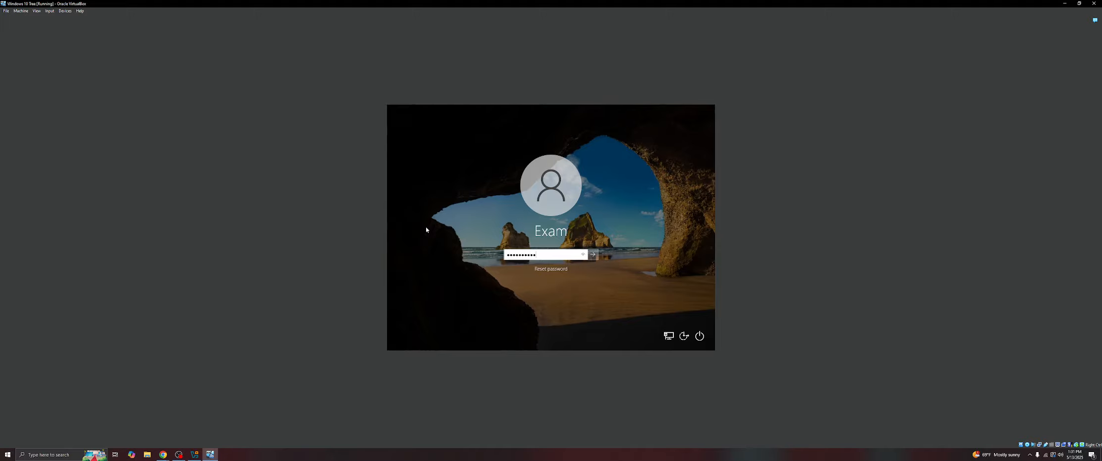
{"action": "key", "text": "Return"}
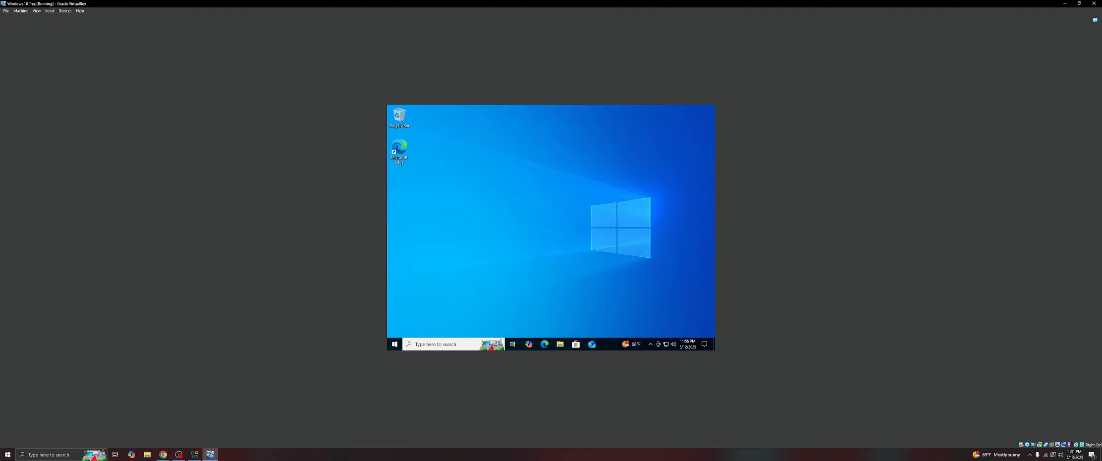
- Open the current boot log c:\windows\ntbtlog from File Explorer's address bar
{"action": "left_click", "coordinate": [440, 345]}
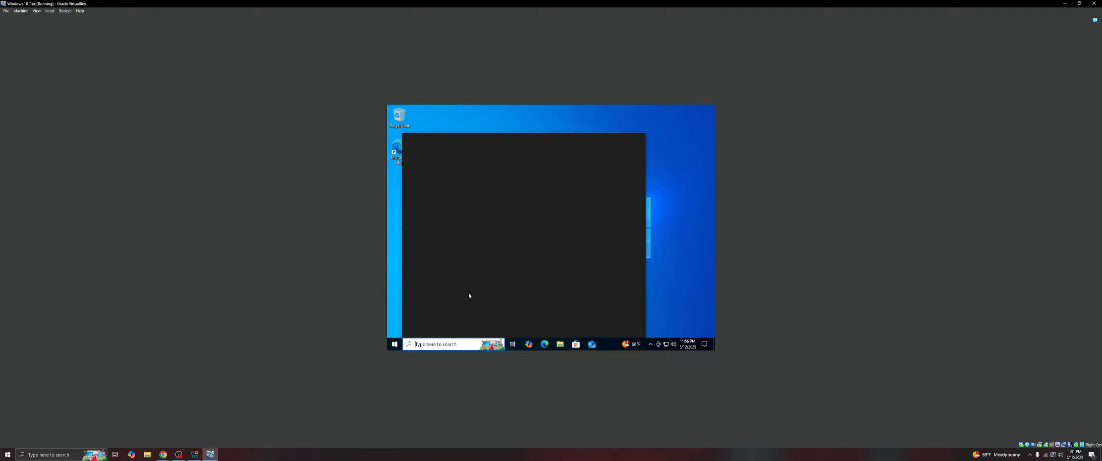
{"action": "left_click", "coordinate": [667, 253]}
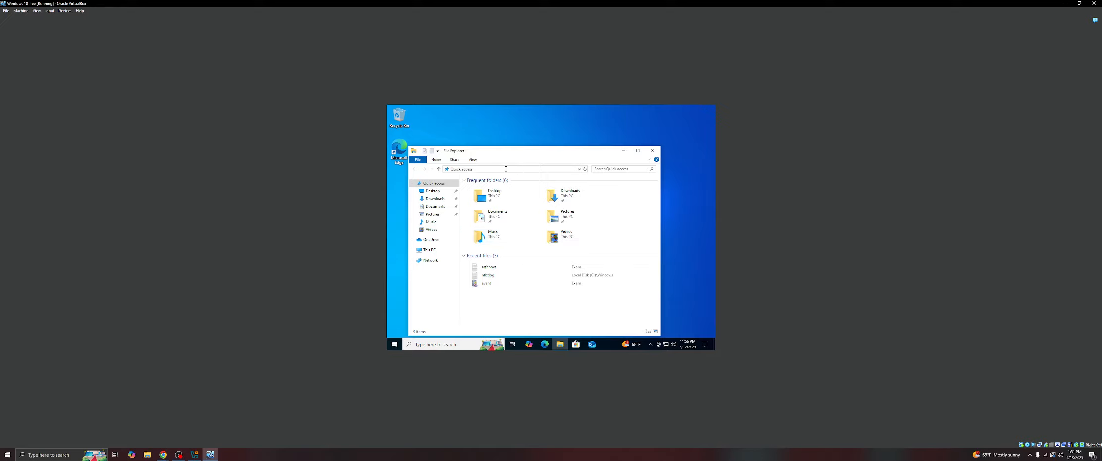
{"action": "left_click", "coordinate": [483, 169]}
{"action": "type", "text": "c"}
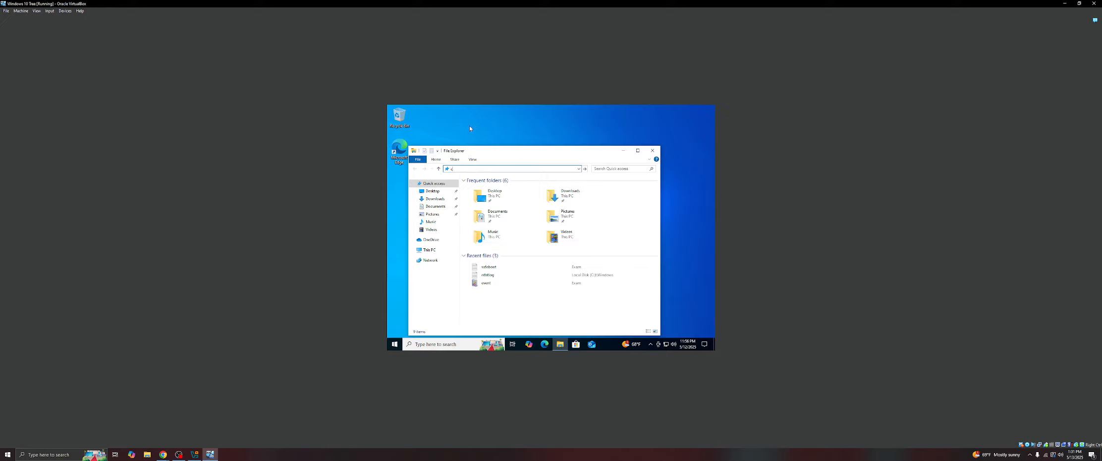
{"action": "type", "text": ":\\"}
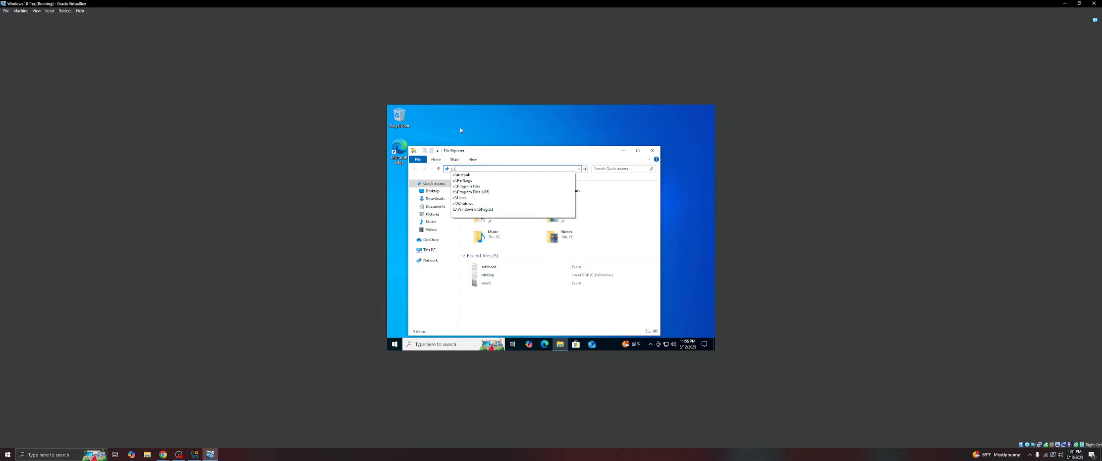
{"action": "type", "text": "windows\\"}
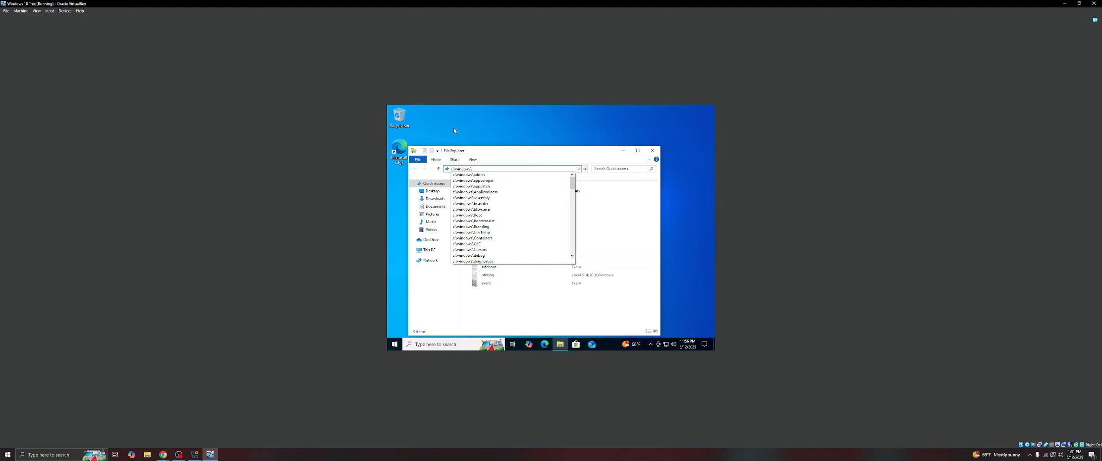
{"action": "type", "text": "ntb"}
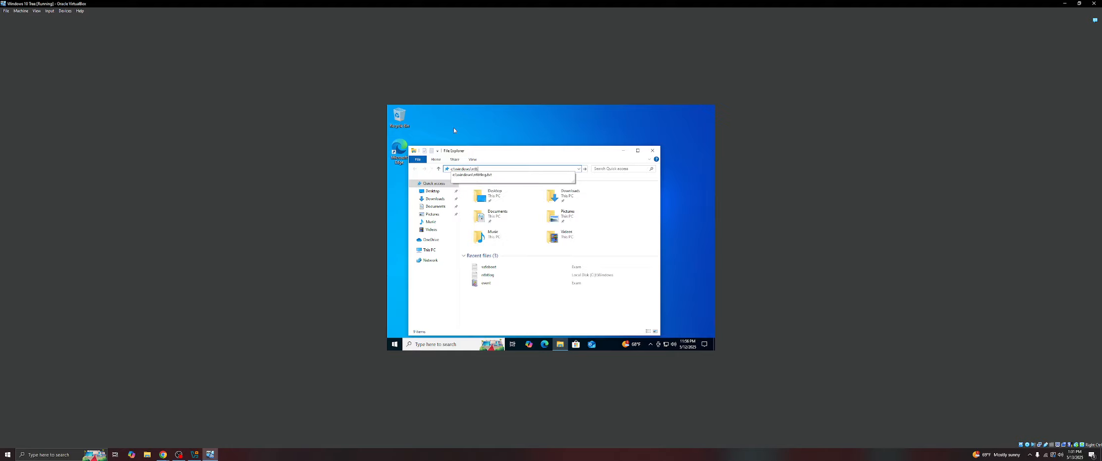
{"action": "type", "text": "tlog.t"}
{"action": "key", "text": "Return"}
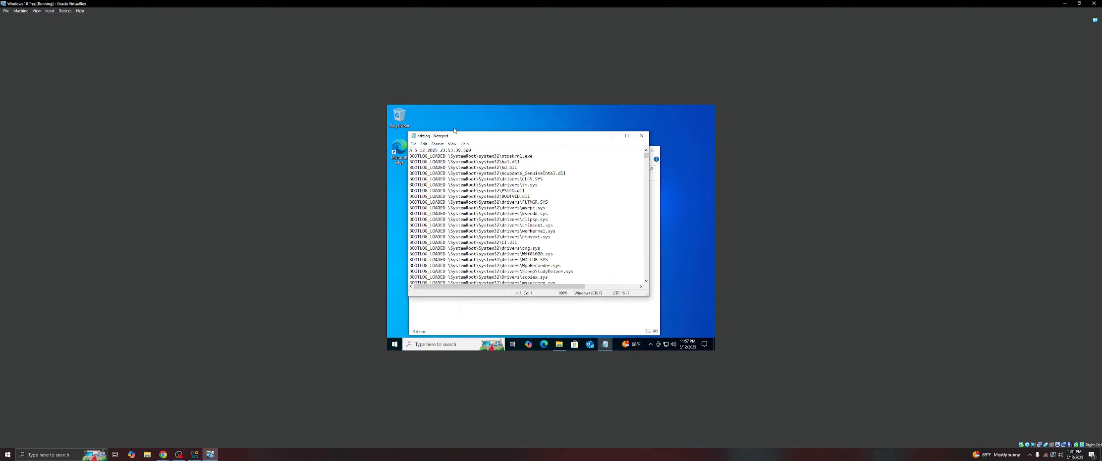
- Minimize that log and open the saved Safe Mode log c:\users\exam\safeboot.txt the same way
{"action": "left_click", "coordinate": [612, 135]}
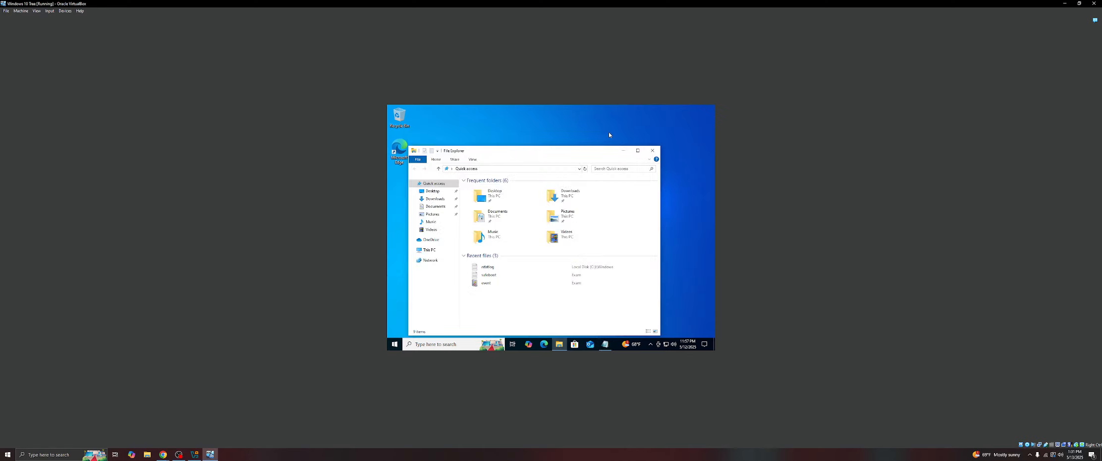
{"action": "left_click", "coordinate": [482, 169]}
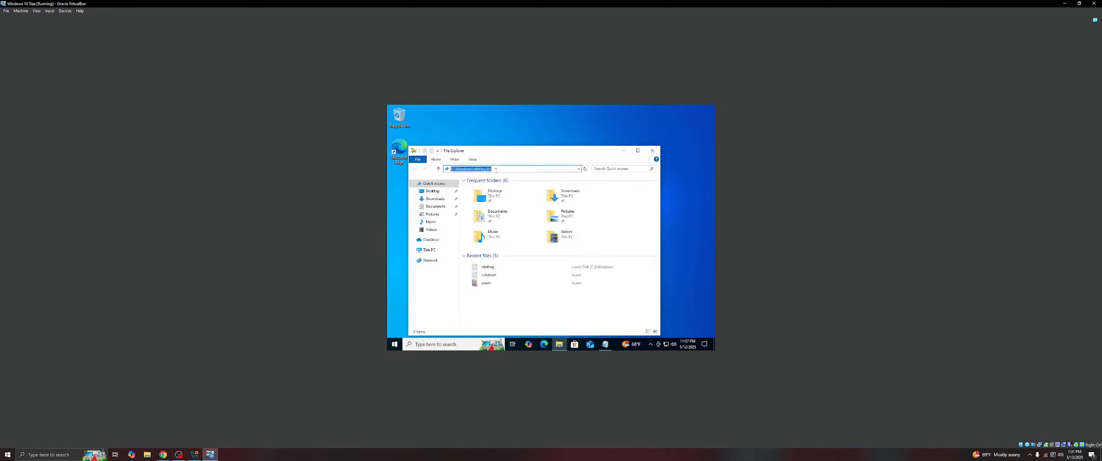
{"action": "type", "text": "c"}
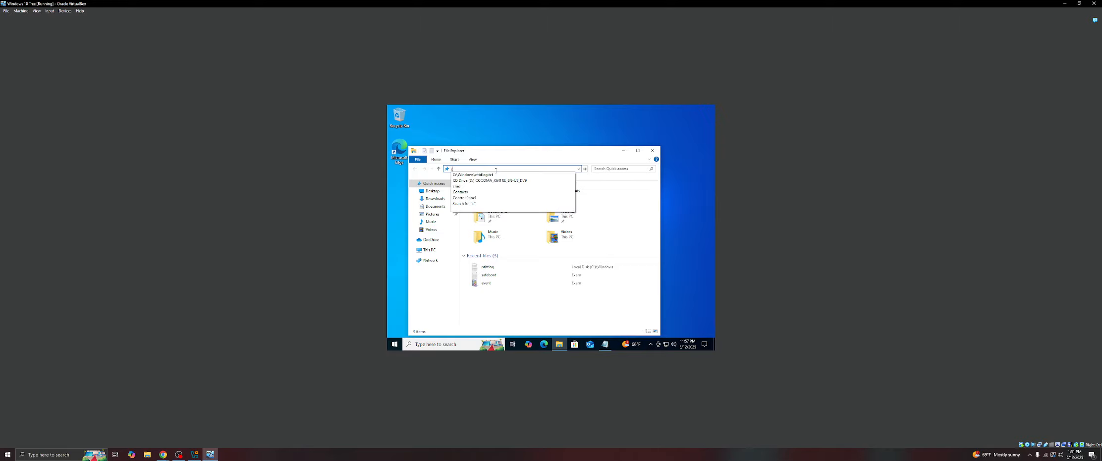
{"action": "type", "text": ":"}
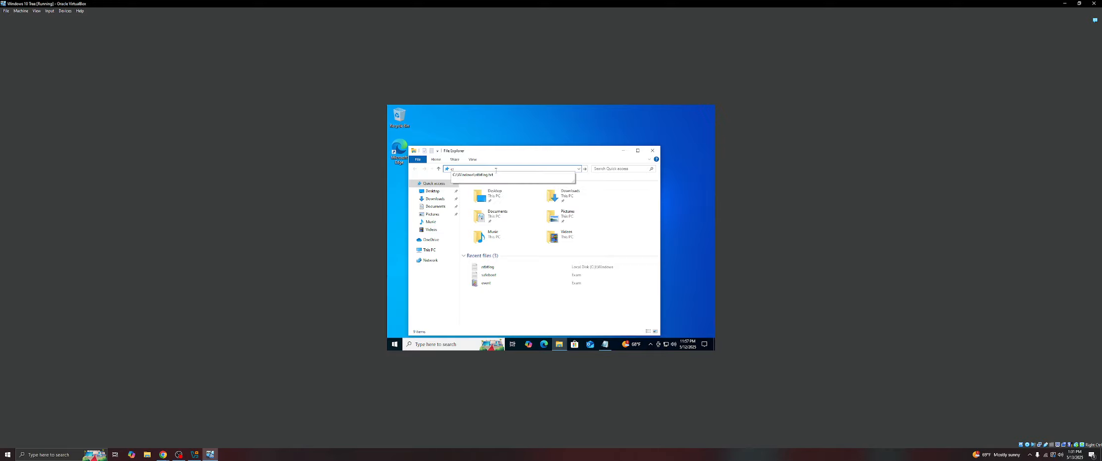
{"action": "type", "text": "\\yseers"}
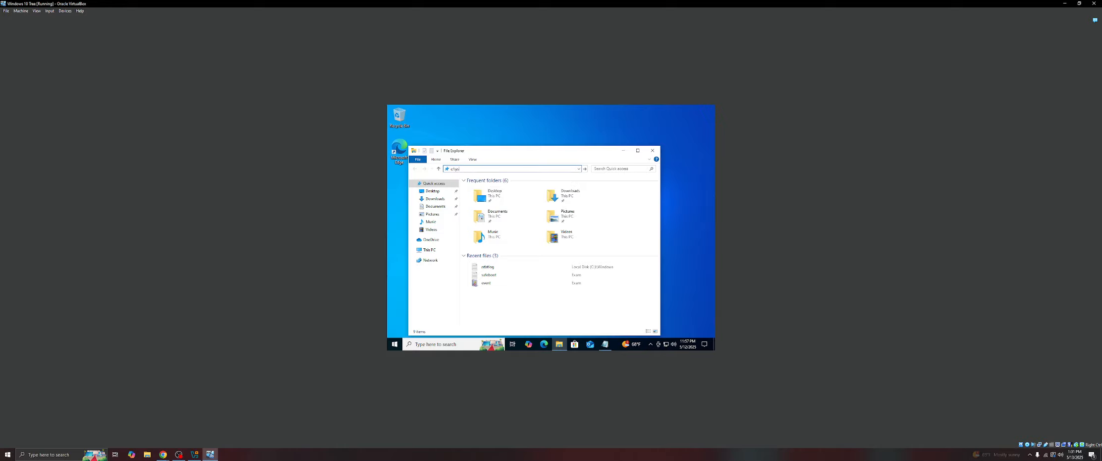
{"action": "key", "text": "BackSpace"}
{"action": "key", "text": "BackSpace"}
{"action": "key", "text": "BackSpace"}
{"action": "key", "text": "BackSpace"}
{"action": "key", "text": "BackSpace"}
{"action": "type", "text": "u"}
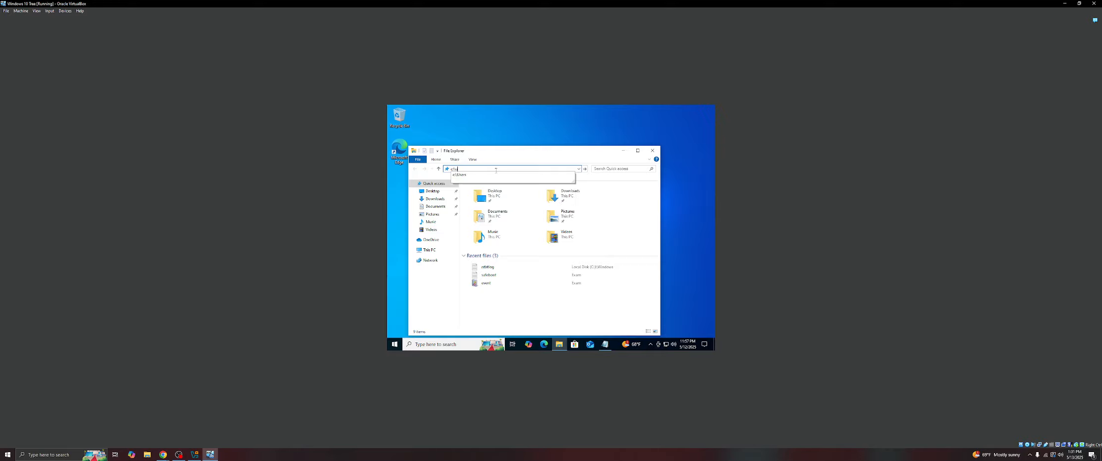
{"action": "type", "text": "sers\\sy"}
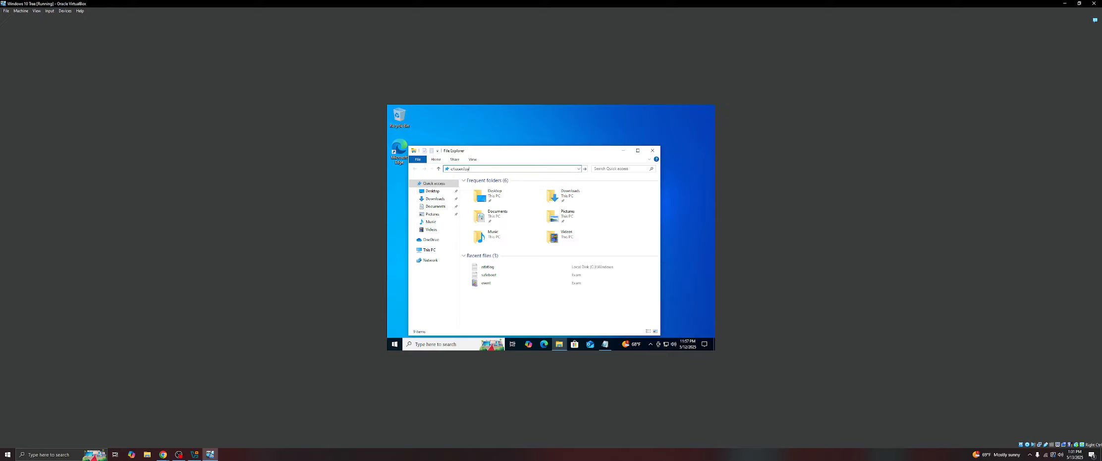
{"action": "key", "text": "BackSpace"}
{"action": "key", "text": "BackSpace"}
{"action": "type", "text": "exam\\"}
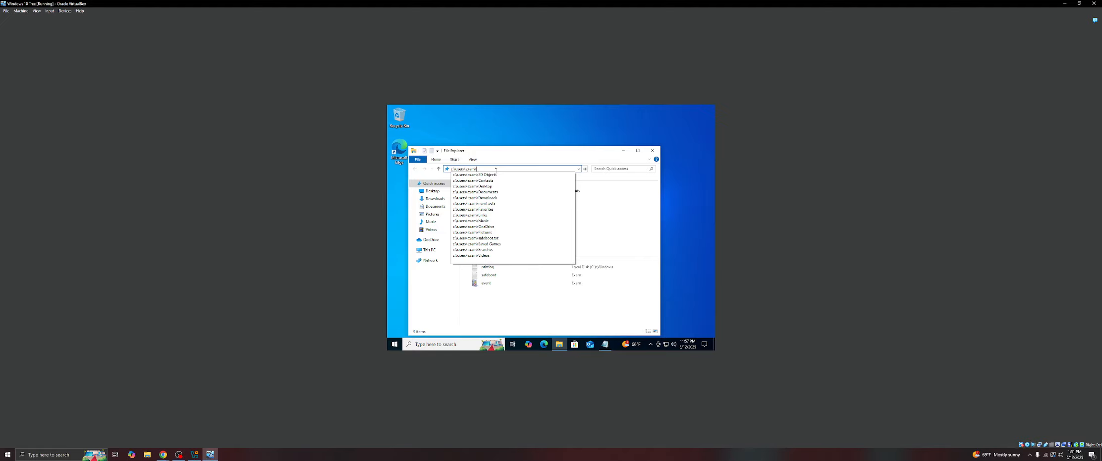
{"action": "type", "text": "safeb"}
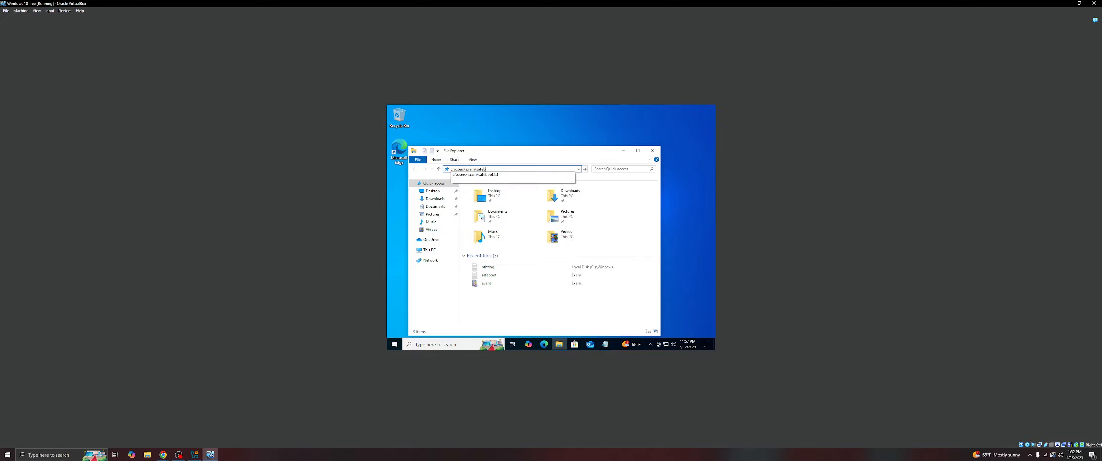
{"action": "type", "text": "oot.txt"}
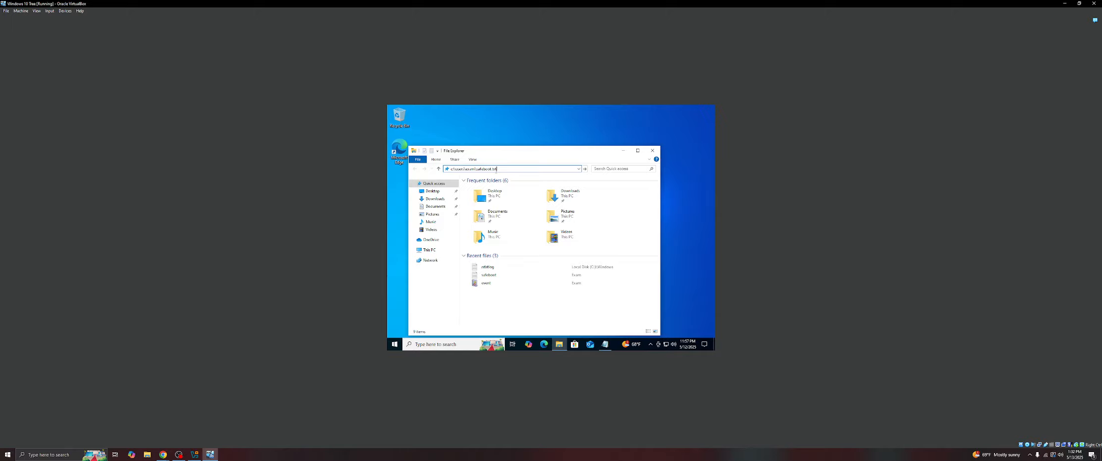
{"action": "key", "text": "Return"}
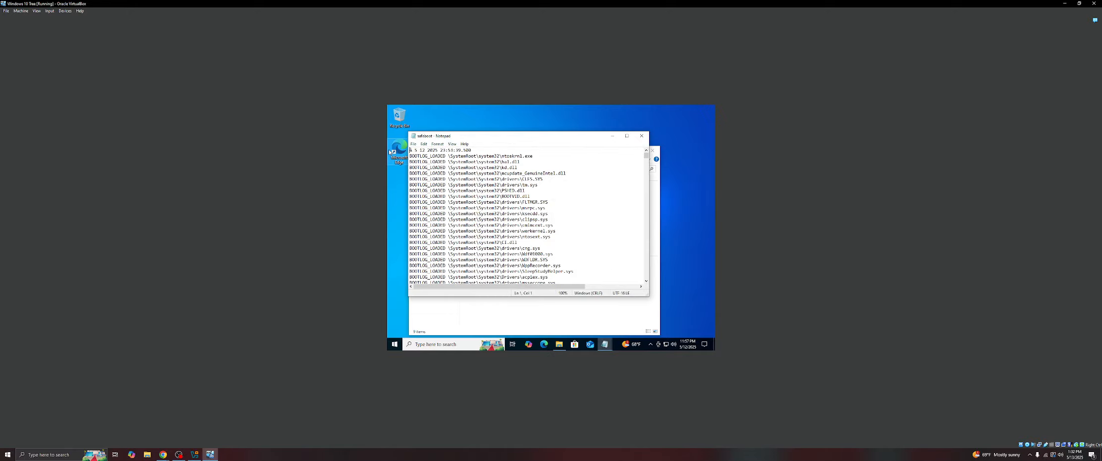
- Arrange the ntbtlog and safeboot Notepad windows side by side to compare the two boot logs
{"action": "left_click_drag", "start_coordinate": [502, 138], "coordinate": [626, 152]}
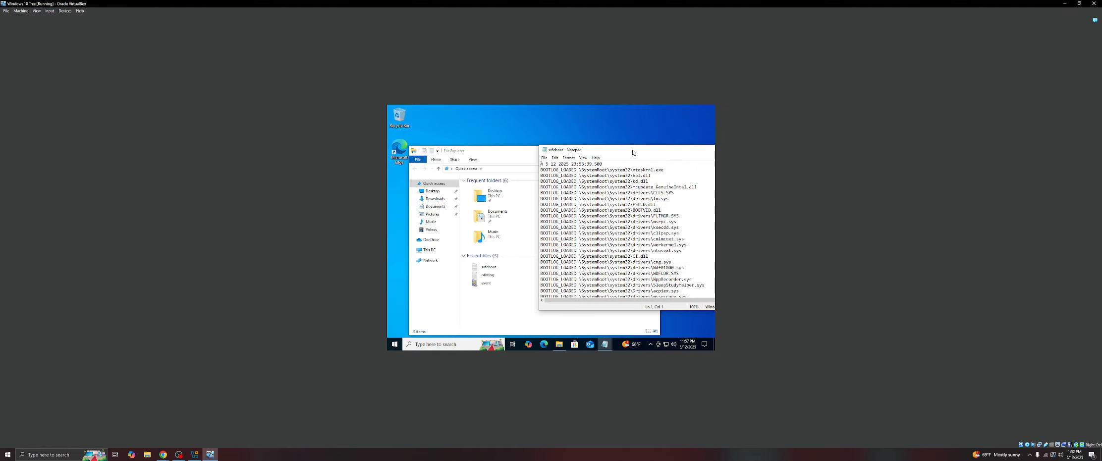
{"action": "mouse_move", "coordinate": [605, 344]}
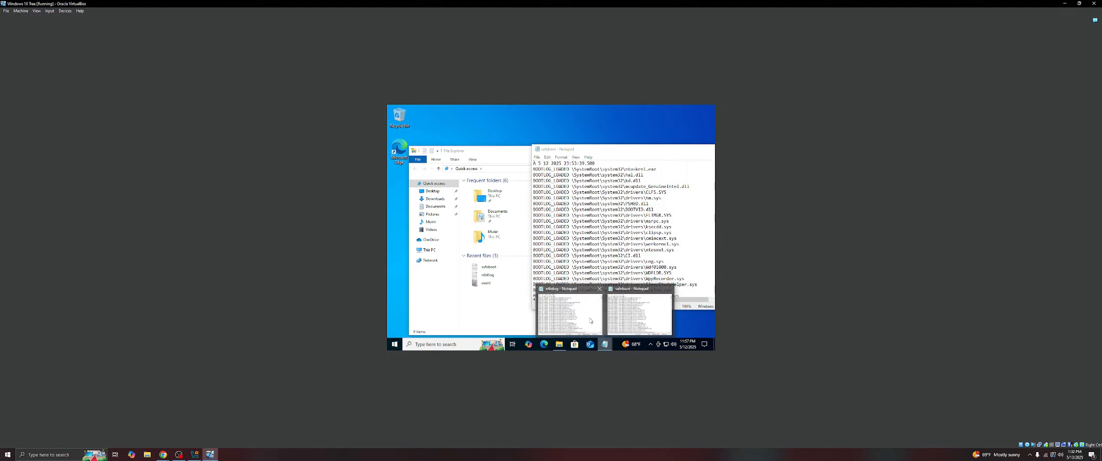
{"action": "left_click", "coordinate": [571, 290]}
{"action": "mouse_move", "coordinate": [508, 137]}
{"action": "left_mouse_down"}
{"action": "mouse_move", "coordinate": [455, 152]}
{"action": "mouse_move", "coordinate": [507, 131]}
{"action": "left_mouse_up"}
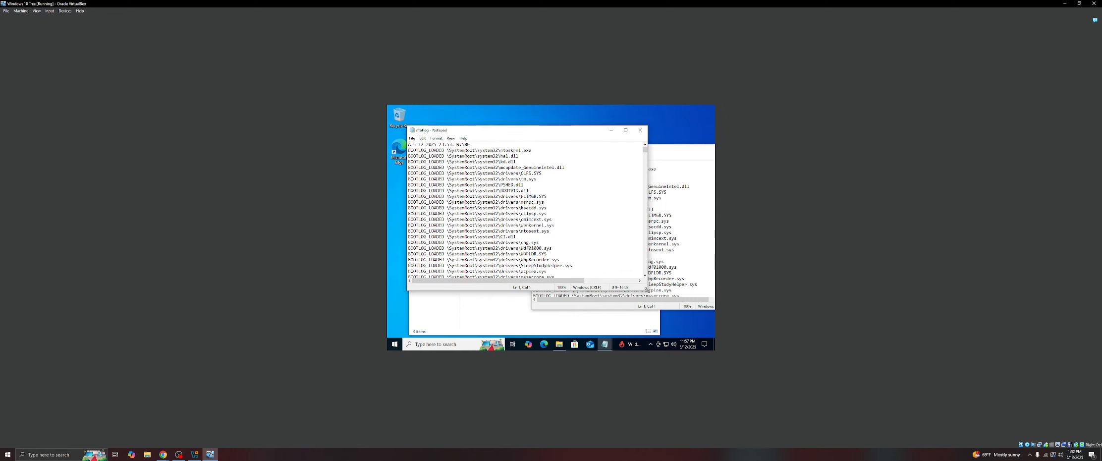
{"action": "left_click_drag", "start_coordinate": [646, 288], "coordinate": [566, 332]}
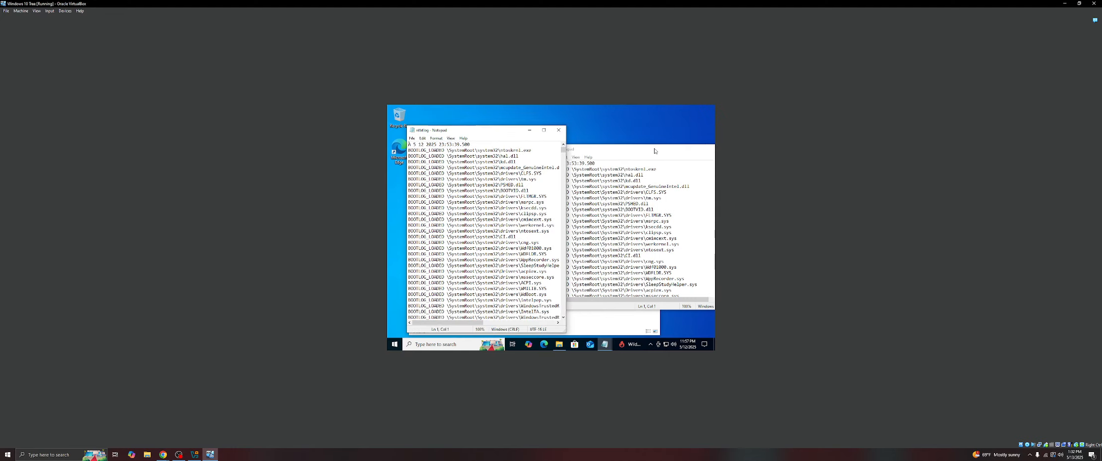
{"action": "left_click_drag", "start_coordinate": [654, 151], "coordinate": [580, 111]}
{"action": "left_click_drag", "start_coordinate": [699, 273], "coordinate": [640, 337]}
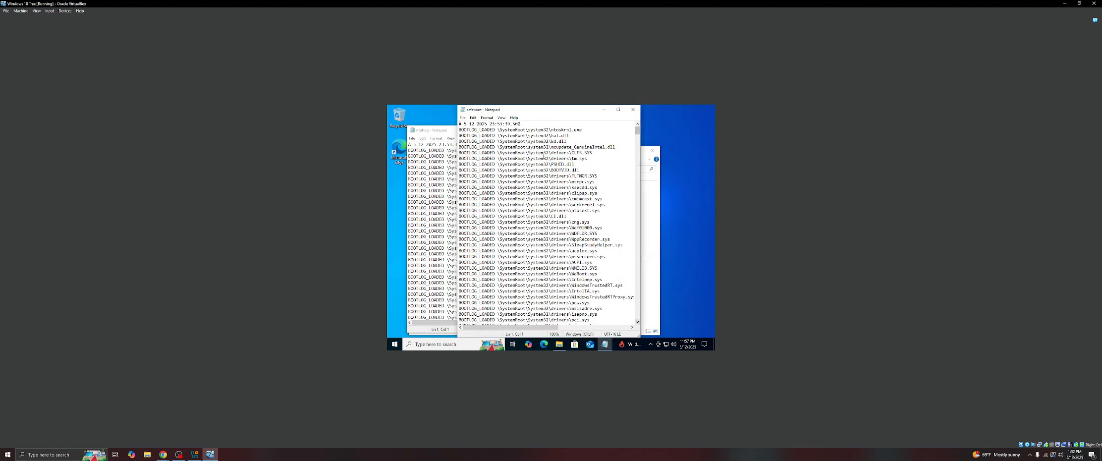
{"action": "left_click_drag", "start_coordinate": [536, 107], "coordinate": [628, 125]}
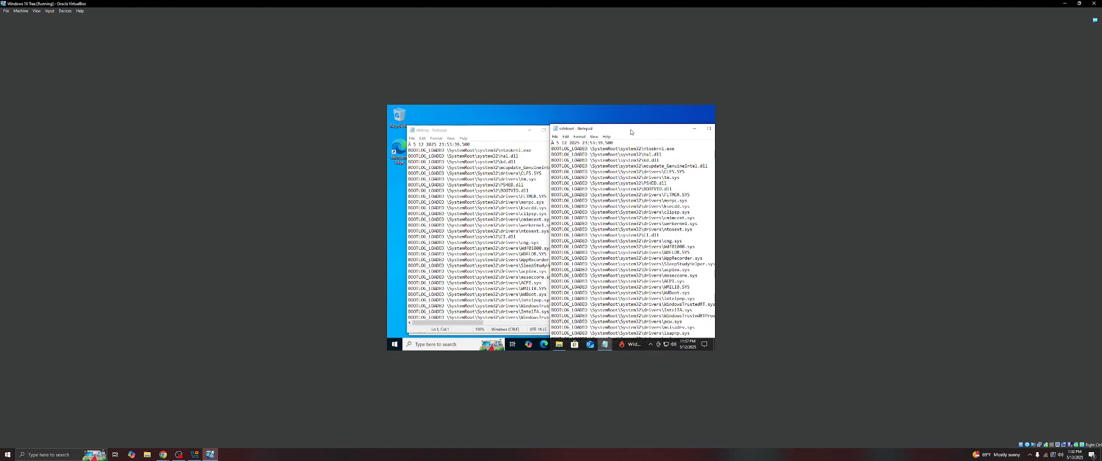
{"action": "left_click_drag", "start_coordinate": [492, 127], "coordinate": [474, 130]}
{"action": "scroll", "coordinate": [474, 216], "scroll_direction": "down", "scroll_amount": 5}
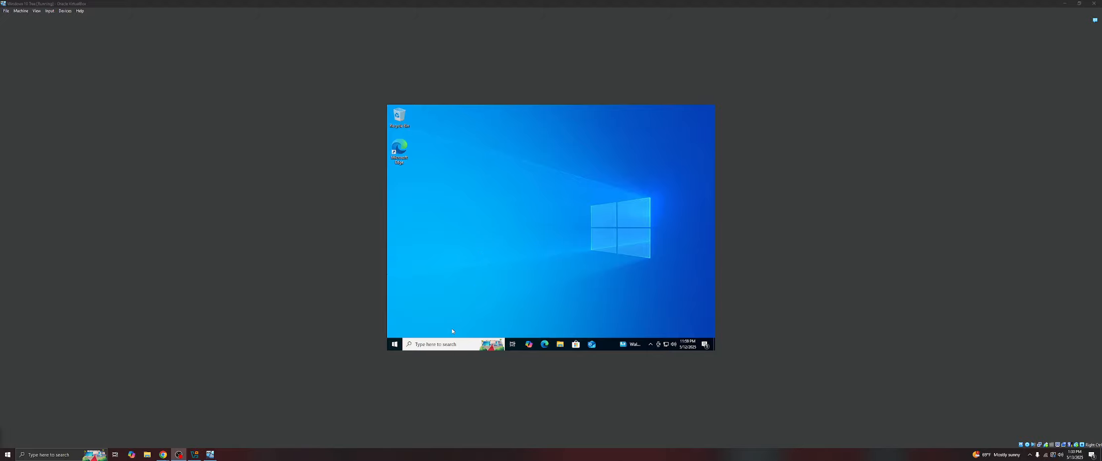
- Open Command Prompt as administrator and run sfc /scannow
{"action": "left_click", "coordinate": [419, 344]}
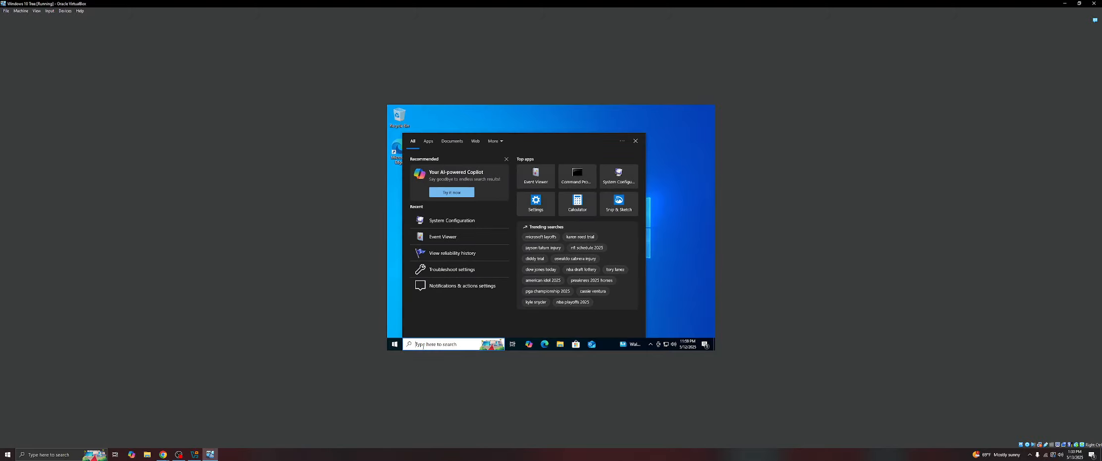
{"action": "type", "text": "cmd"}
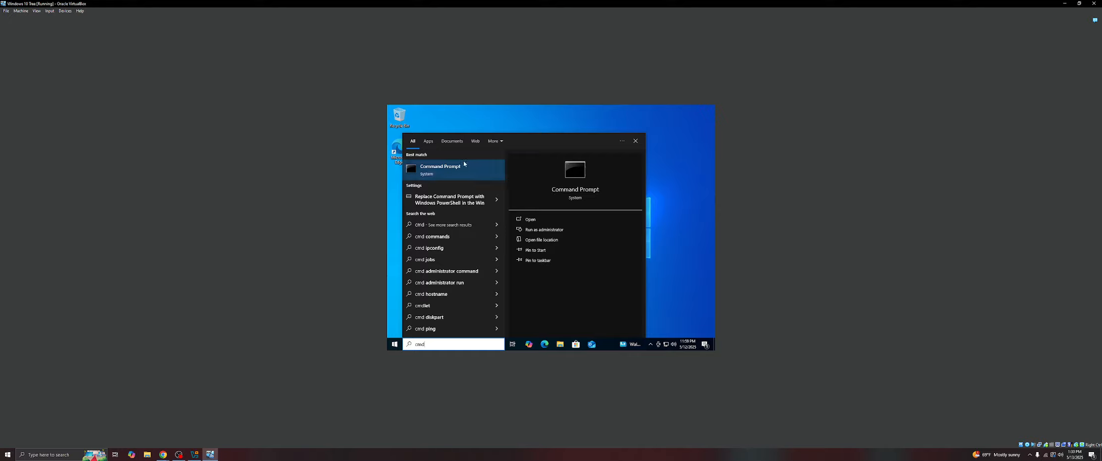
{"action": "right_click", "coordinate": [460, 176]}
{"action": "left_click", "coordinate": [504, 180]}
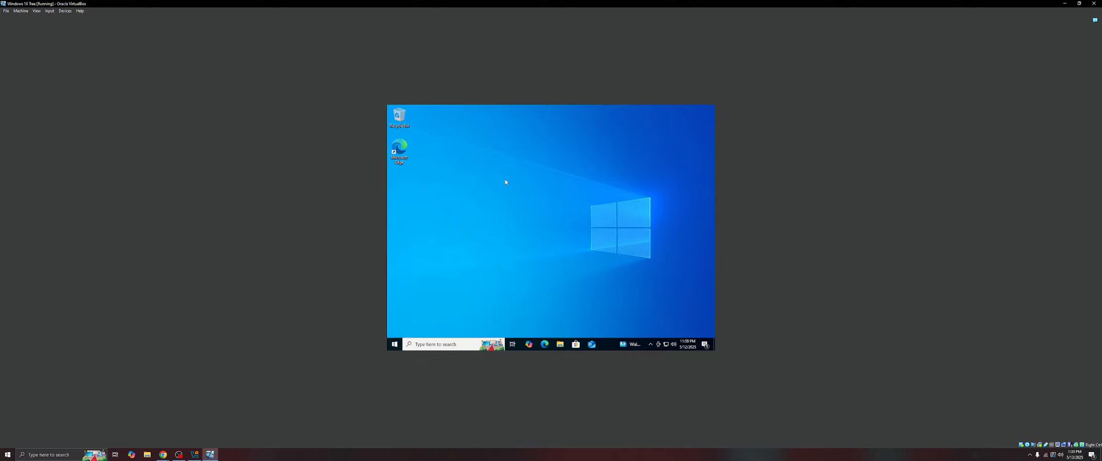
{"action": "left_click", "coordinate": [518, 264]}
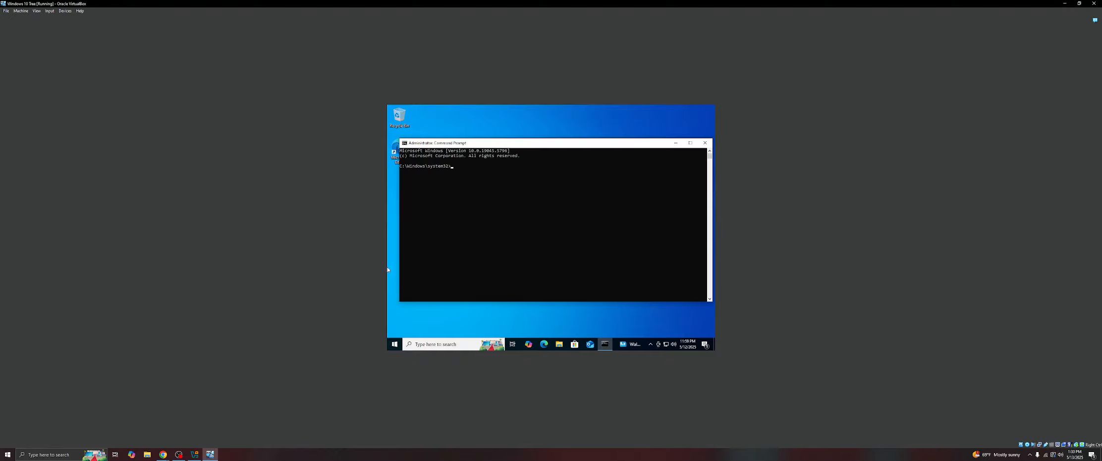
{"action": "type", "text": "sfc /scannow"}
{"action": "key", "text": "Return"}
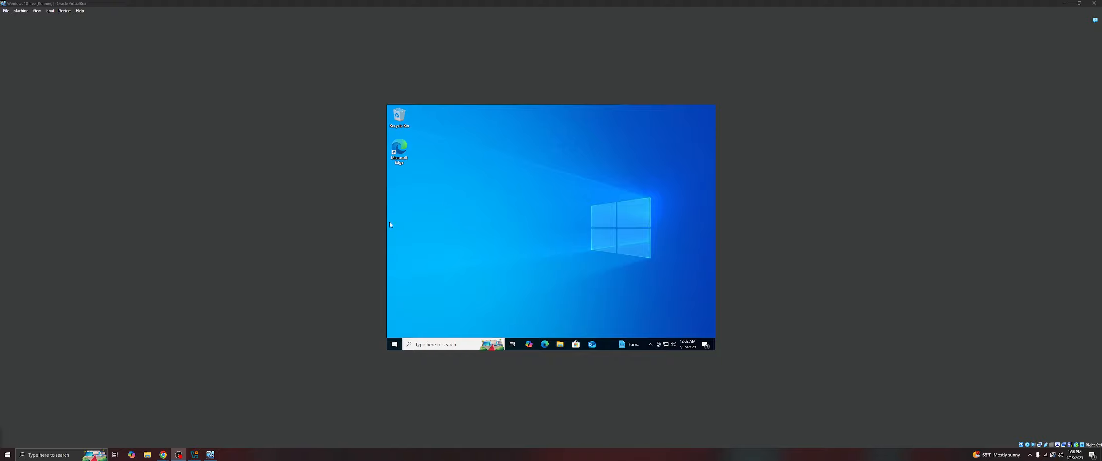
- Open another Command Prompt as administrator, approving the elevation request
{"action": "right_click", "coordinate": [449, 346]}
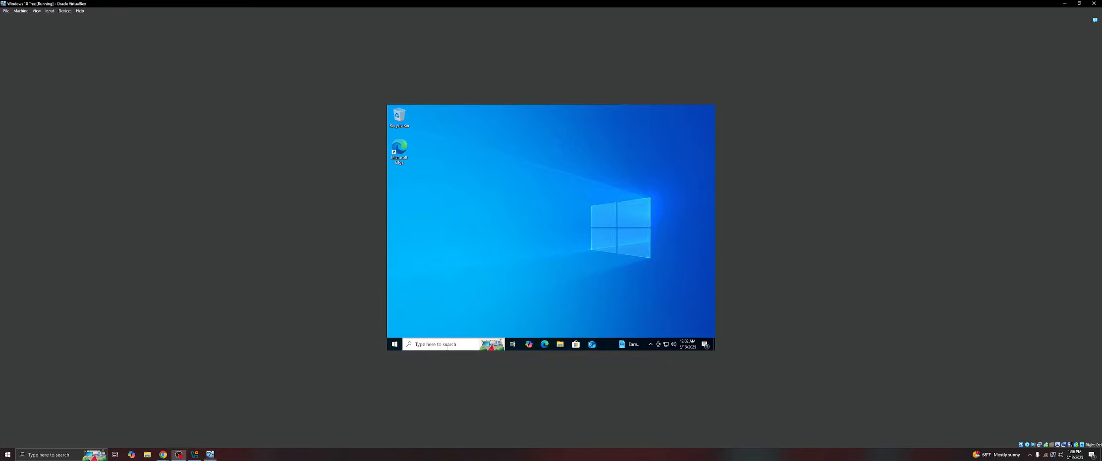
{"action": "left_click", "coordinate": [424, 347]}
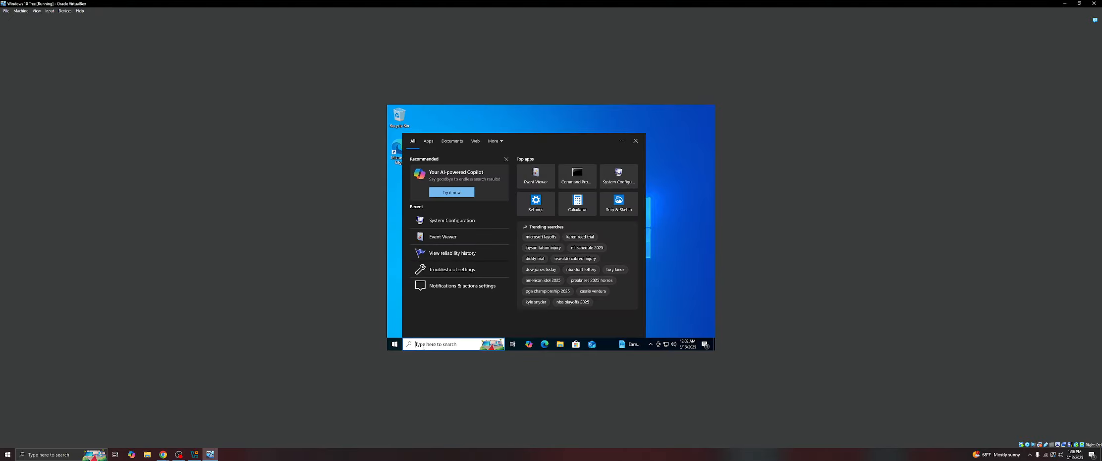
{"action": "type", "text": "cmd"}
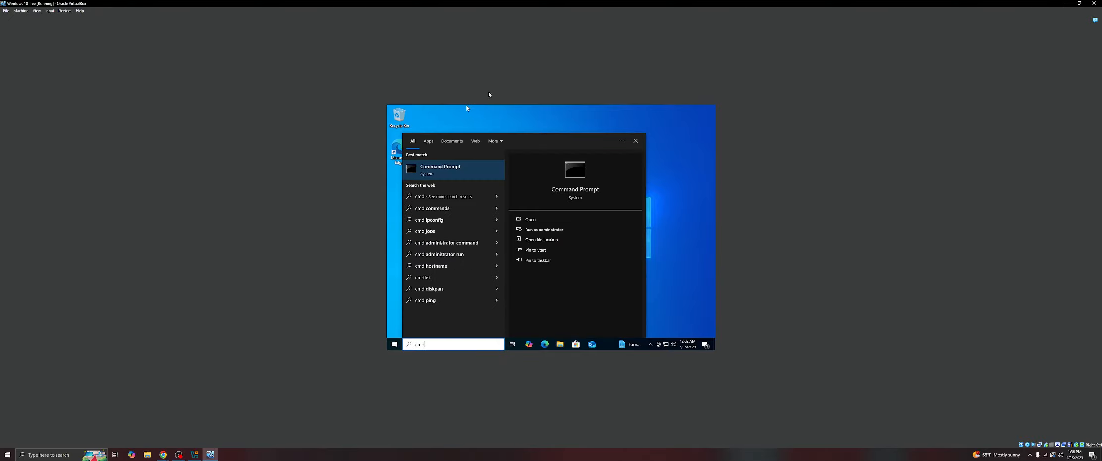
{"action": "right_click", "coordinate": [426, 171]}
{"action": "left_click", "coordinate": [473, 179]}
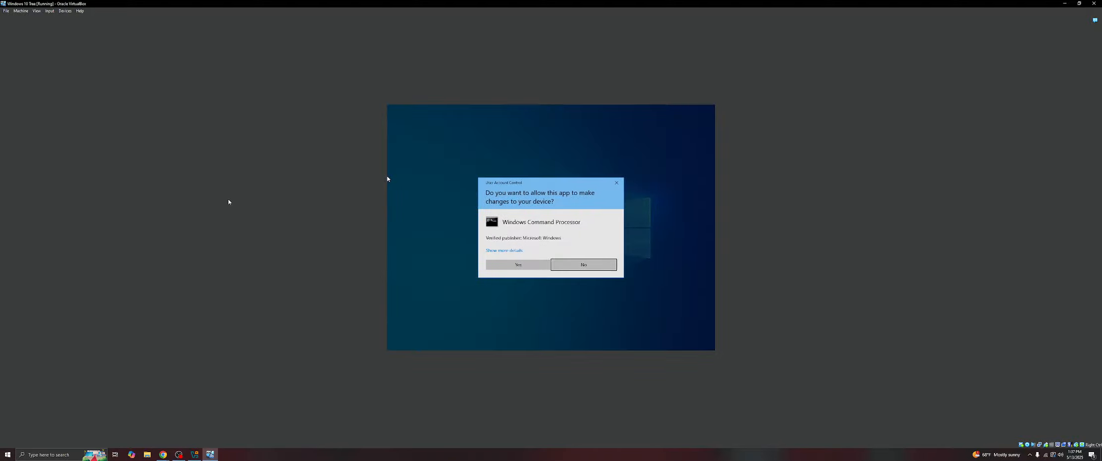
{"action": "left_click", "coordinate": [518, 264]}
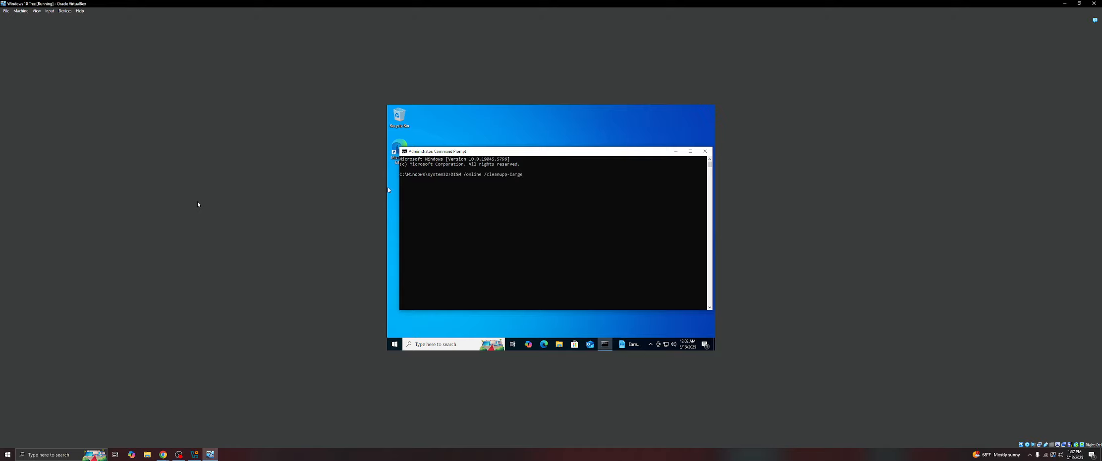
- Run the DISM /online /cleanup-Image /checkhealth command and retype the DISM cleanup-image command to run it again
{"action": "type", "text": "mna"}
{"action": "key", "text": "Return"}
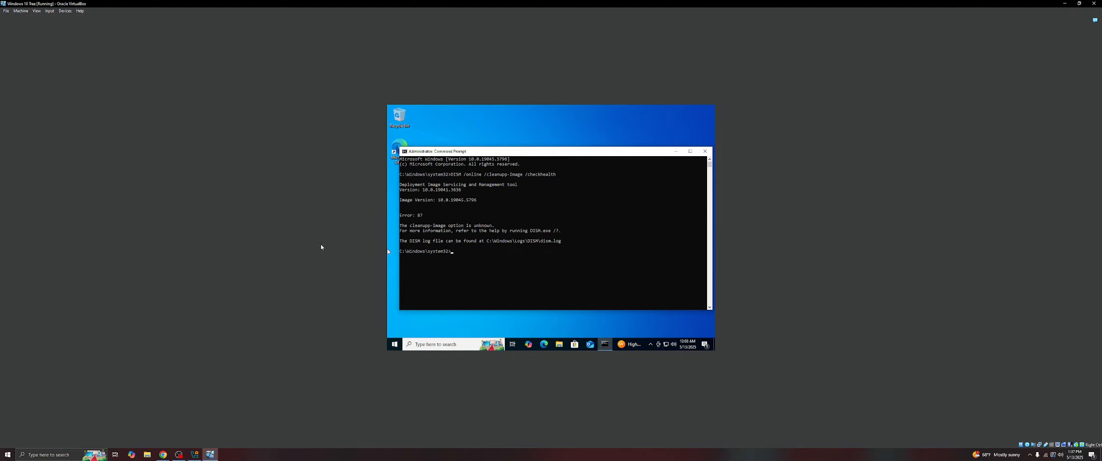
{"action": "type", "text": "DIS"}
{"action": "type", "text": "lea"}
{"action": "type", "text": "nupp"}
{"action": "type", "text": "eea"}
{"action": "key", "text": "Return"}
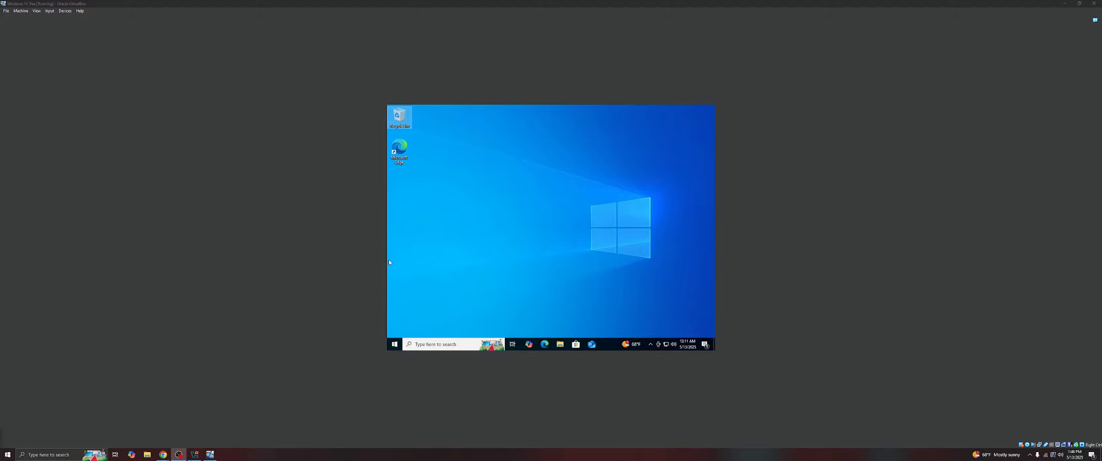
- Search for and open Steps Recorder
{"action": "left_click", "coordinate": [429, 347]}
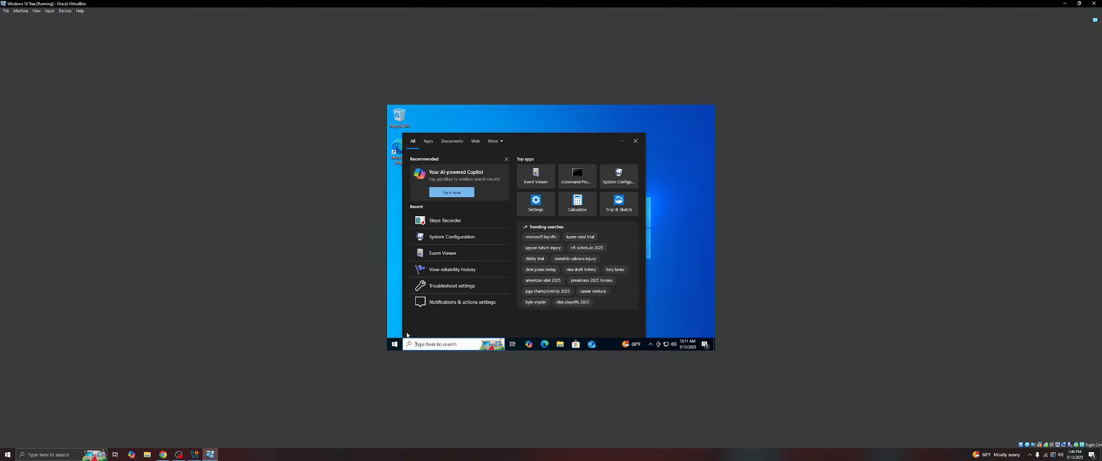
{"action": "type", "text": "ste"}
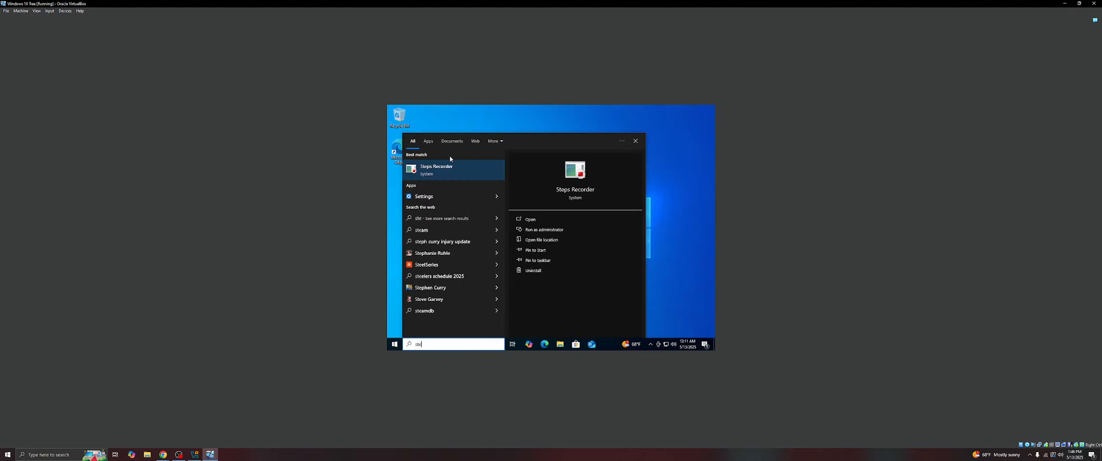
{"action": "left_click", "coordinate": [453, 170]}
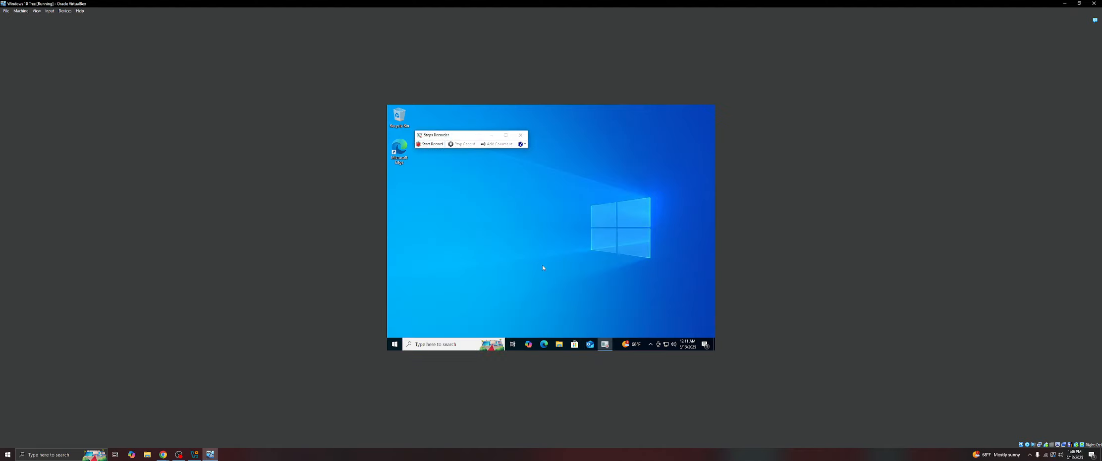
- Open Edge and test browsing to 255.255.255.0, returning to the new tab page
{"action": "left_click", "coordinate": [544, 344]}
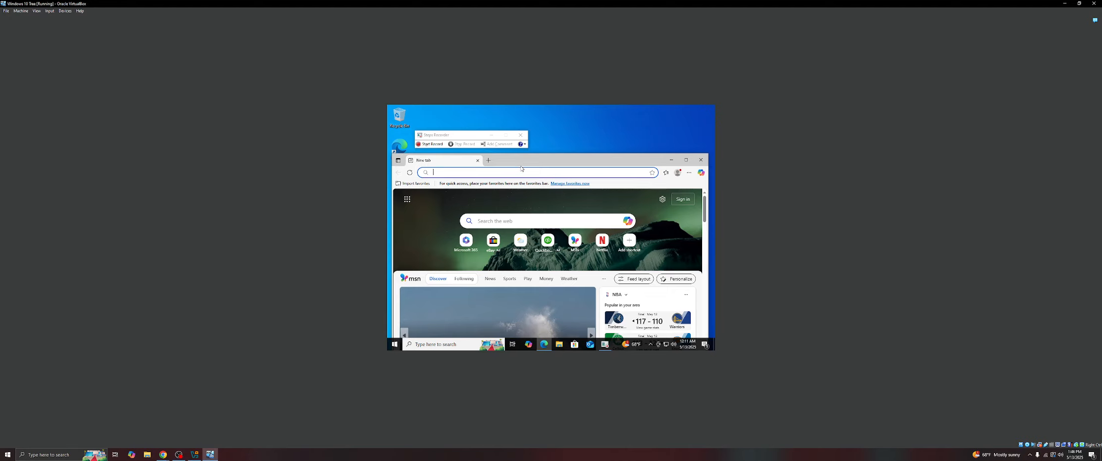
{"action": "type", "text": "255.25"}
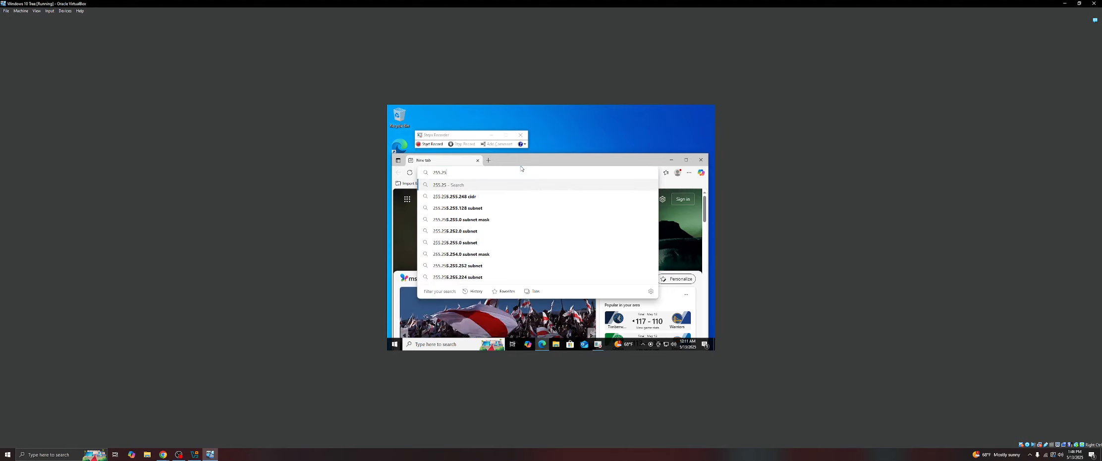
{"action": "type", "text": "5.255.0"}
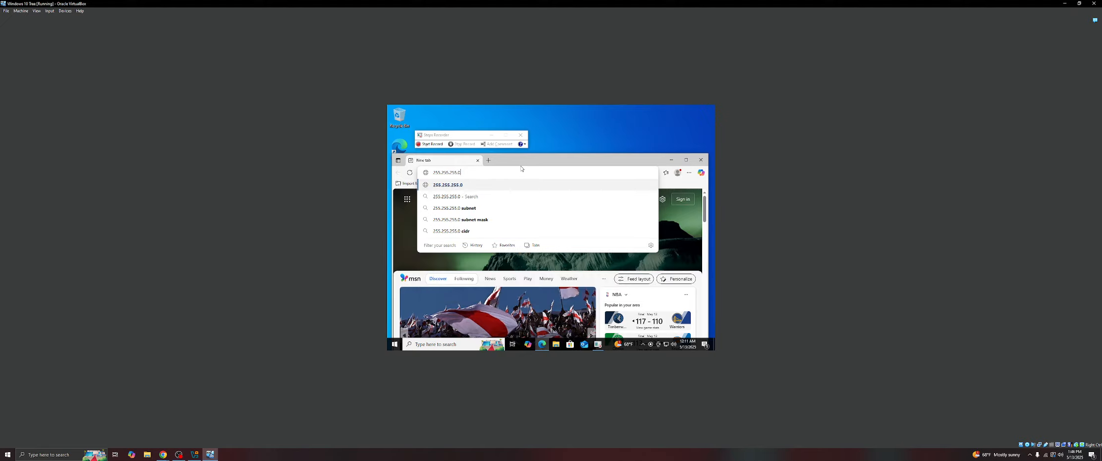
{"action": "key", "text": "Return"}
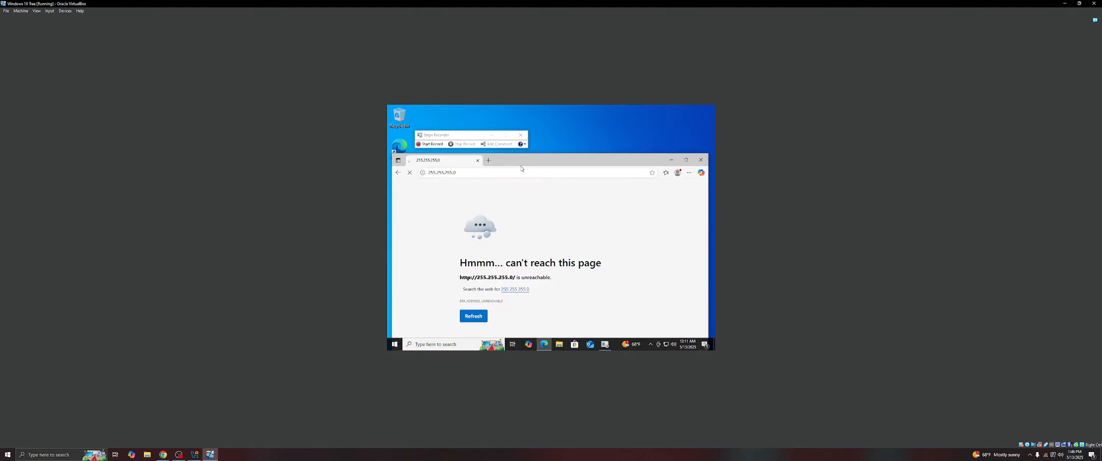
{"action": "left_click", "coordinate": [399, 172]}
- Start a Steps Recorder recording and browse to 255.255.255.0 in Edge's address bar
{"action": "left_click", "coordinate": [431, 145]}
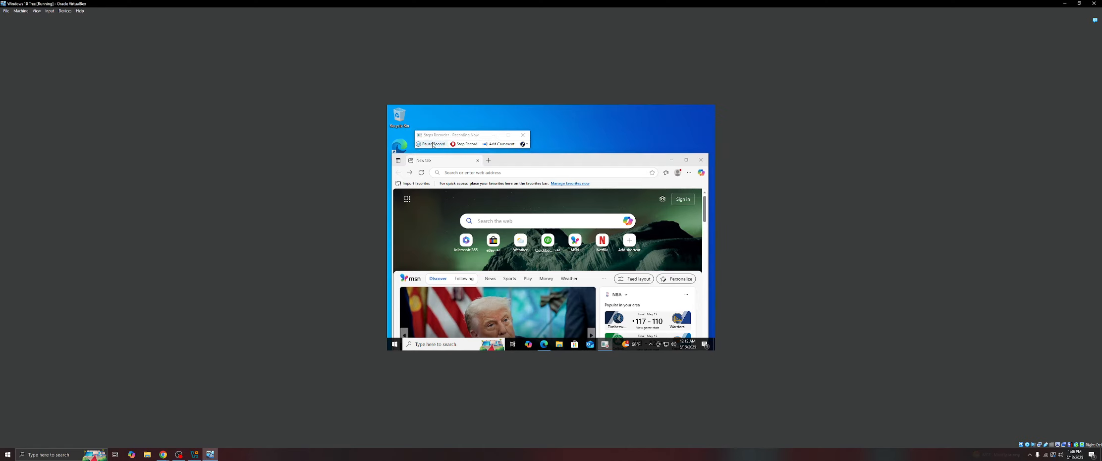
{"action": "left_click", "coordinate": [503, 173]}
{"action": "type", "text": "25"}
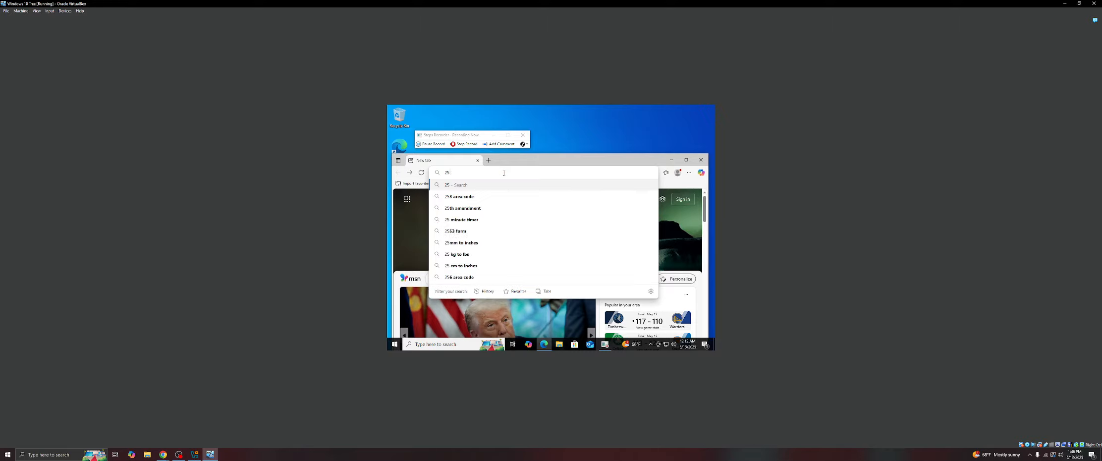
{"action": "type", "text": "5.255.255"}
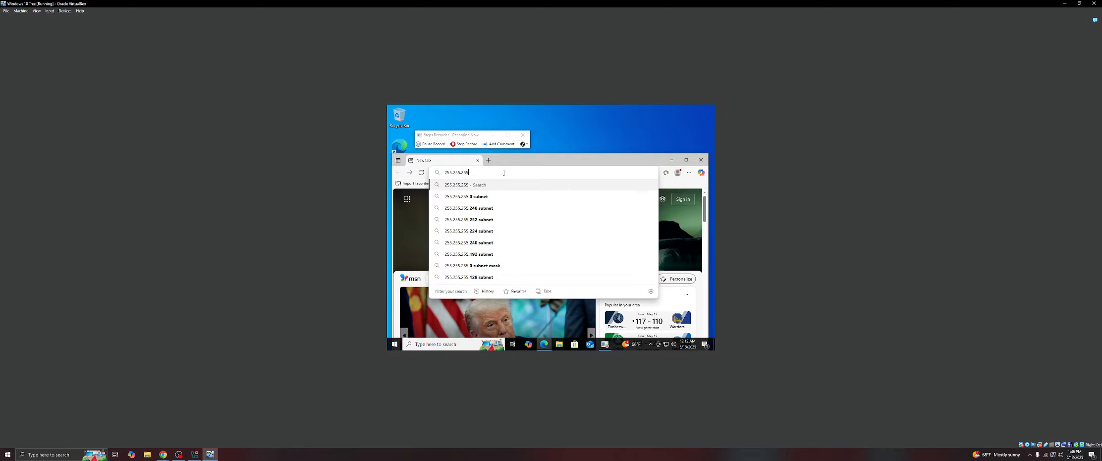
{"action": "type", "text": ".0"}
{"action": "key", "text": "Return"}
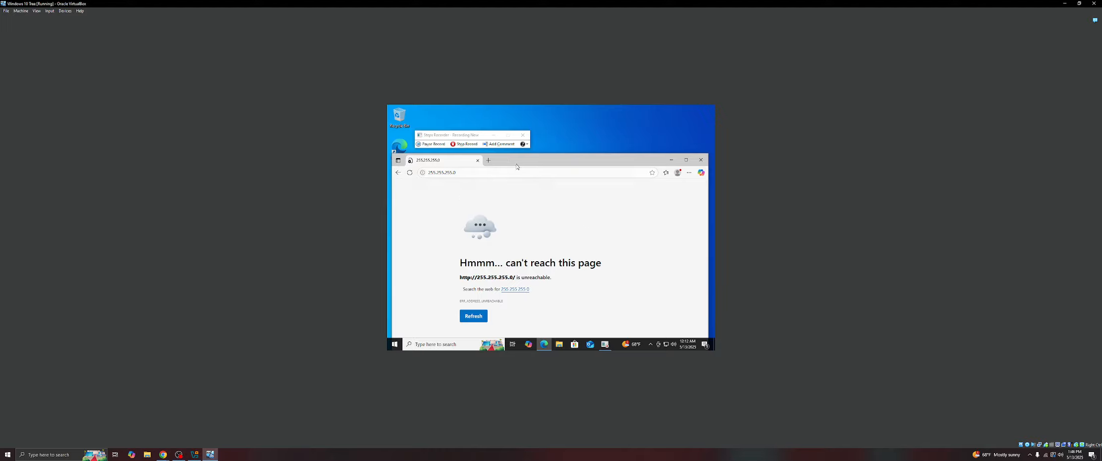
- Add the comment "Can't access IP address 255.255.255.0" to the recording
{"action": "left_click", "coordinate": [497, 143]}
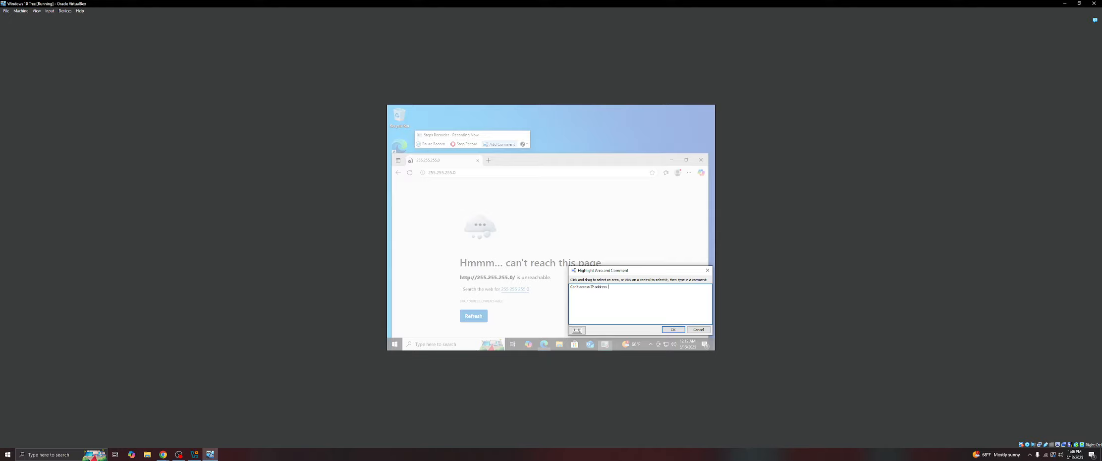
{"action": "type", "text": "255.255.255.0"}
{"action": "left_click", "coordinate": [673, 330]}
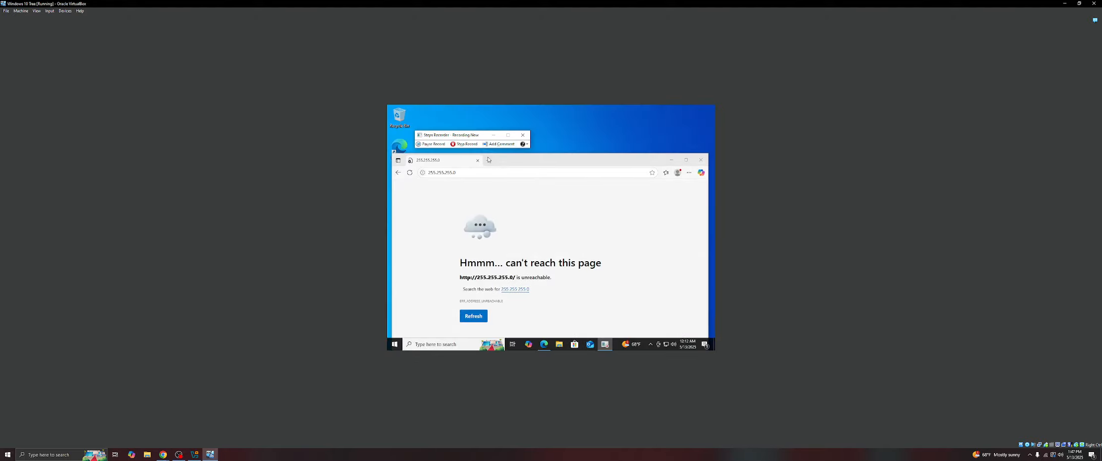
- Stop the recording and scroll through the recorded steps and additional details
{"action": "left_click", "coordinate": [463, 144]}
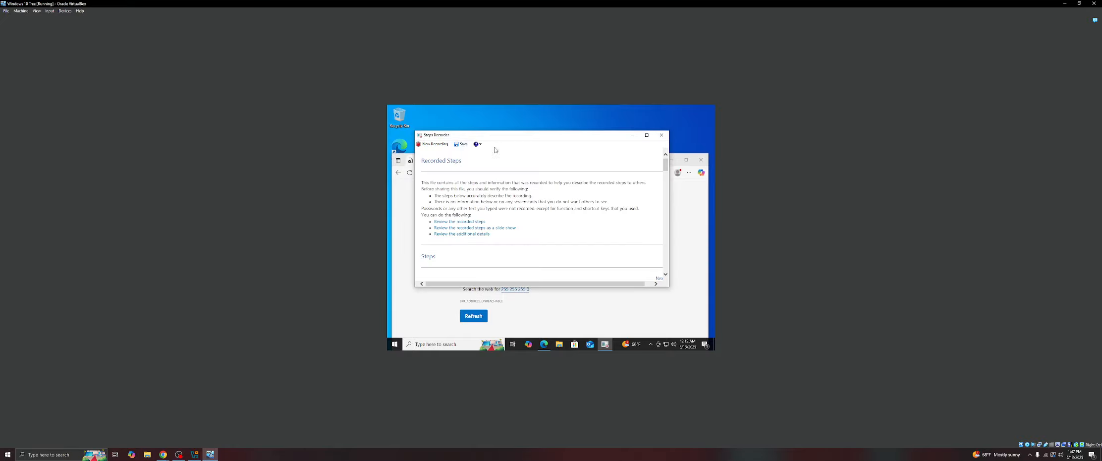
{"action": "scroll", "coordinate": [521, 202], "scroll_direction": "down", "scroll_amount": 5}
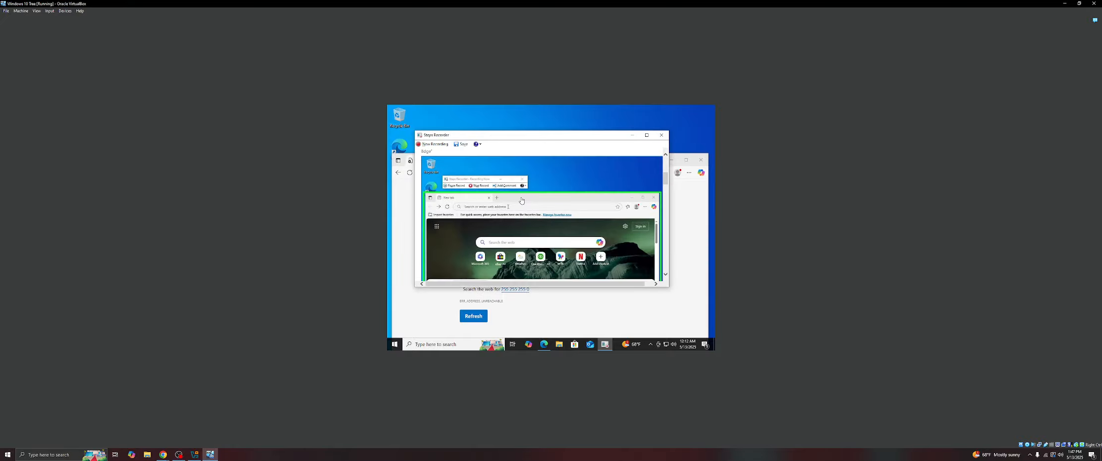
{"action": "scroll", "coordinate": [521, 201], "scroll_direction": "down", "scroll_amount": 10}
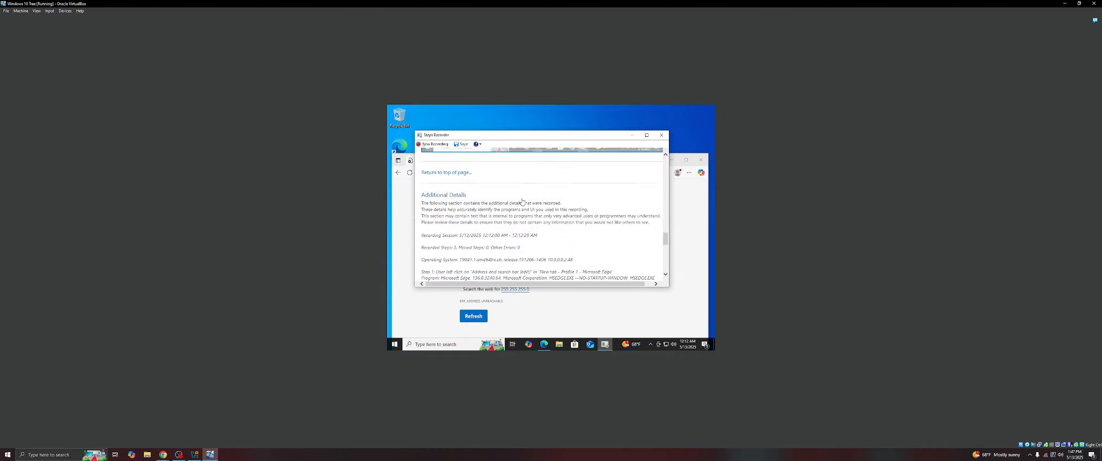
{"action": "scroll", "coordinate": [521, 200], "scroll_direction": "up", "scroll_amount": 15}
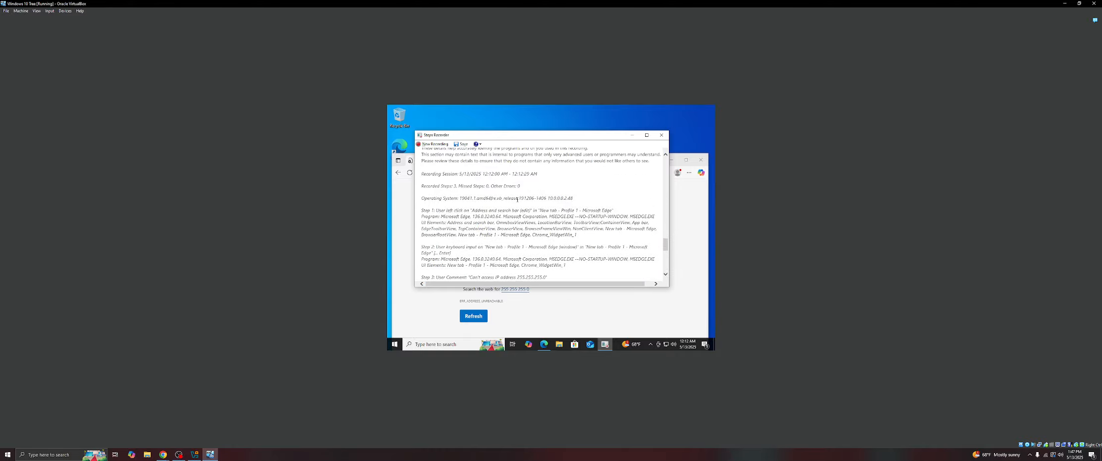
- Save the recording as SR-test on the Desktop and close the Steps Recorder and Edge windows
{"action": "left_click", "coordinate": [461, 144]}
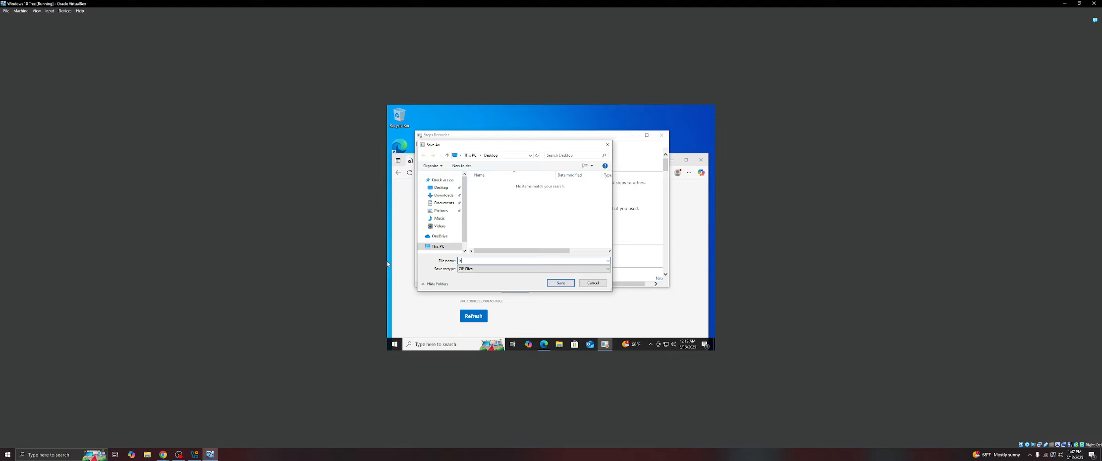
{"action": "type", "text": "R-test"}
{"action": "key", "text": "Return"}
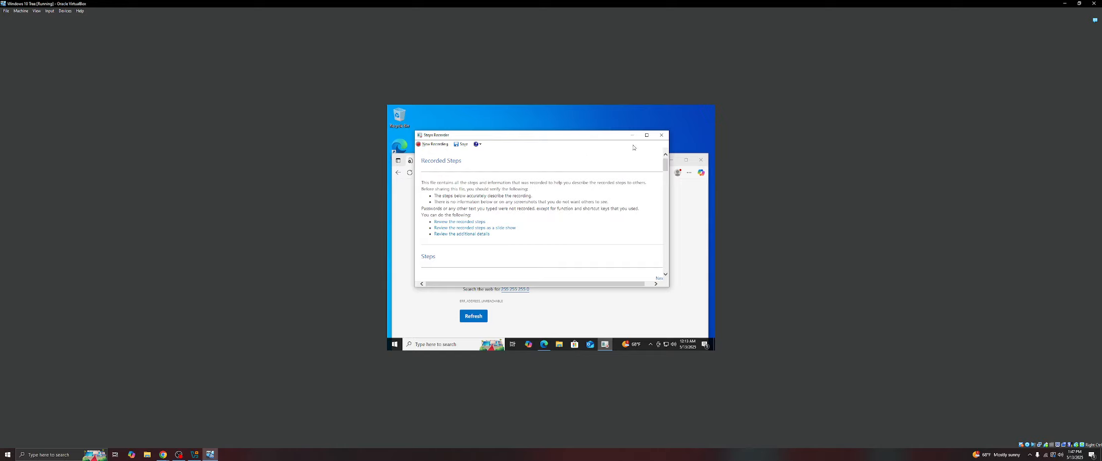
{"action": "left_click", "coordinate": [661, 135]}
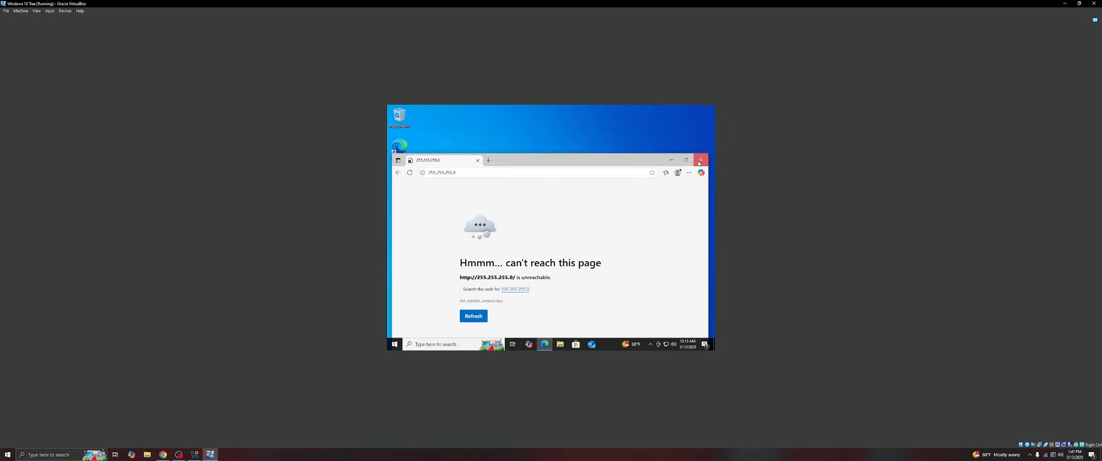
{"action": "left_click", "coordinate": [699, 163]}
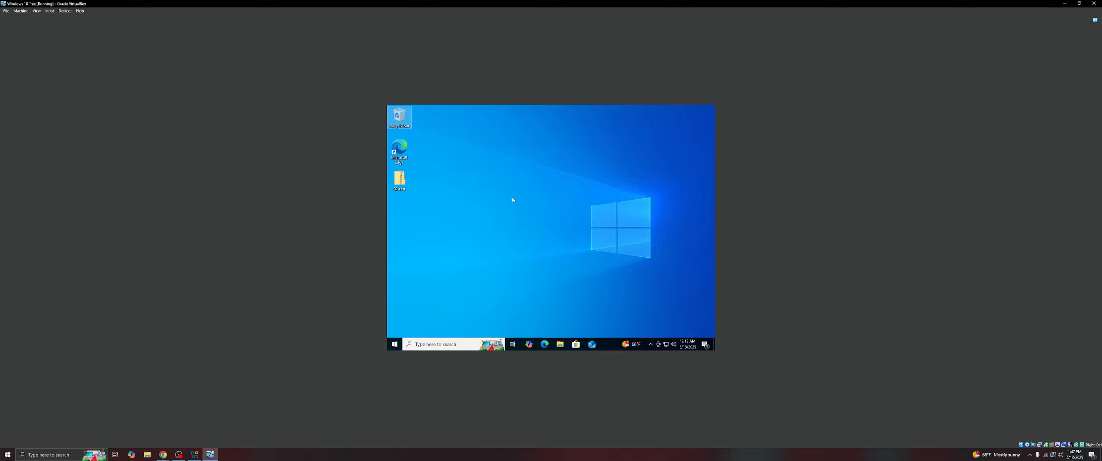
- Open the SR-test zip on the Desktop and view the recording file's recorded steps in the browser
{"action": "left_click", "coordinate": [402, 184]}
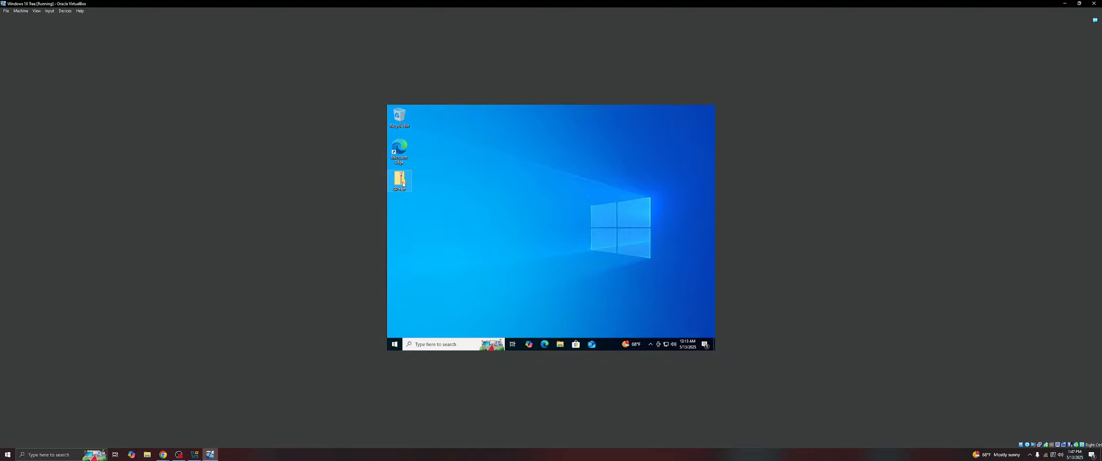
{"action": "double_click", "coordinate": [400, 180]}
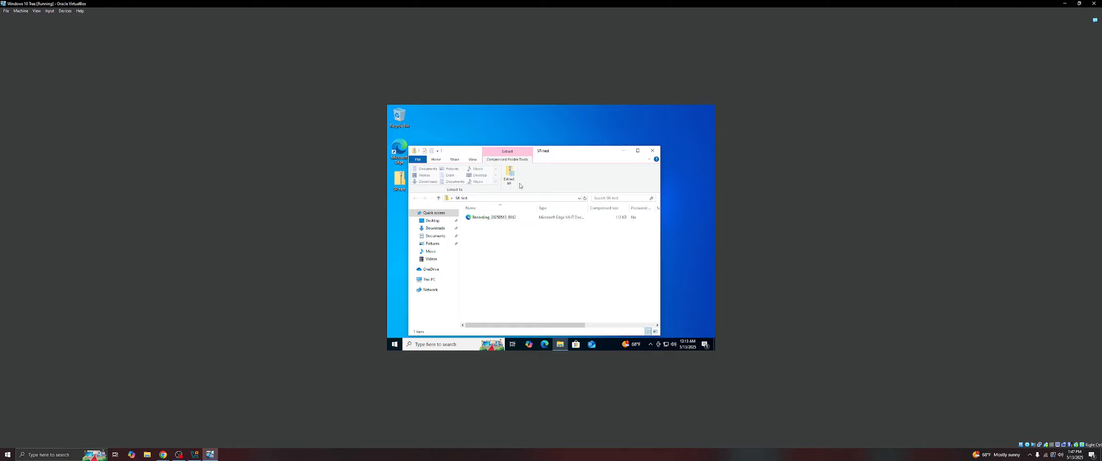
{"action": "double_click", "coordinate": [500, 220]}
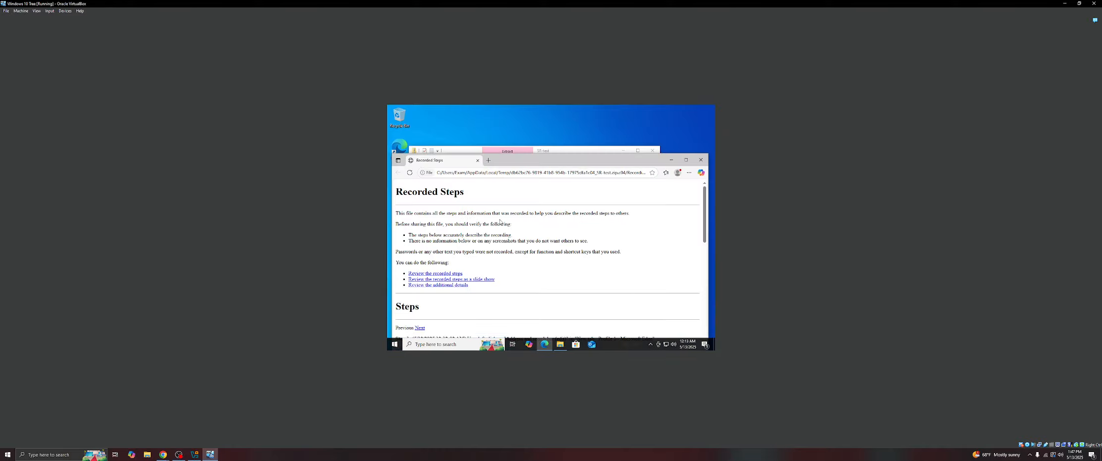
{"action": "scroll", "coordinate": [614, 225], "scroll_direction": "down", "scroll_amount": 15}
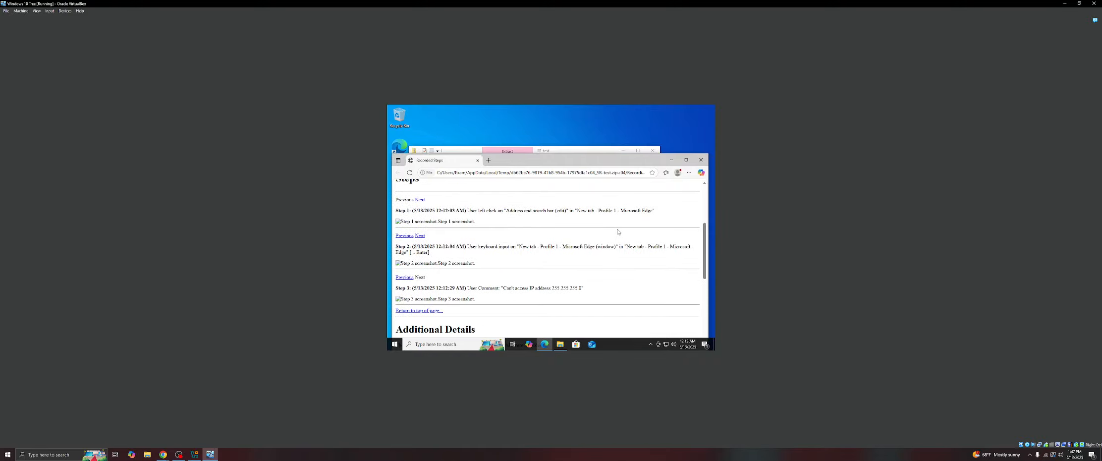
{"action": "scroll", "coordinate": [627, 236], "scroll_direction": "up", "scroll_amount": 15}
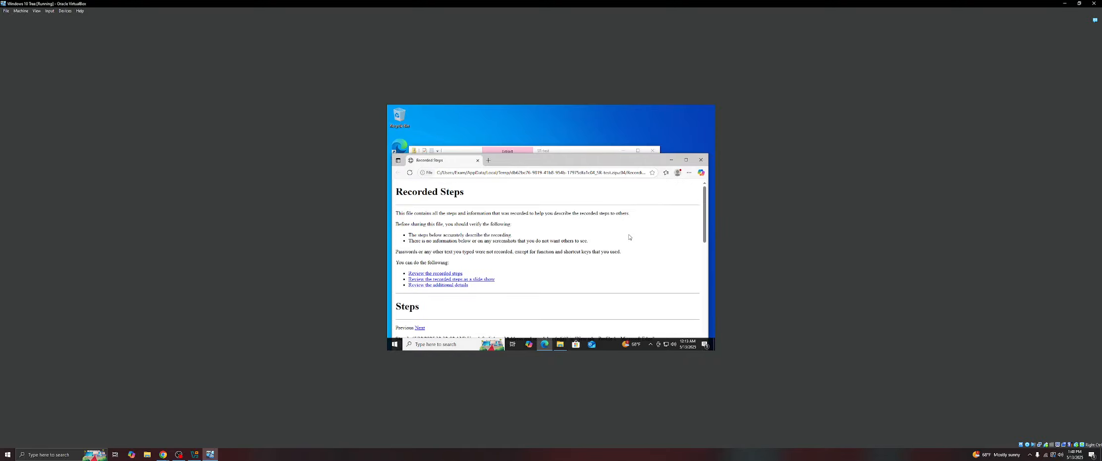
{"action": "scroll", "coordinate": [545, 268], "scroll_direction": "down", "scroll_amount": 13}
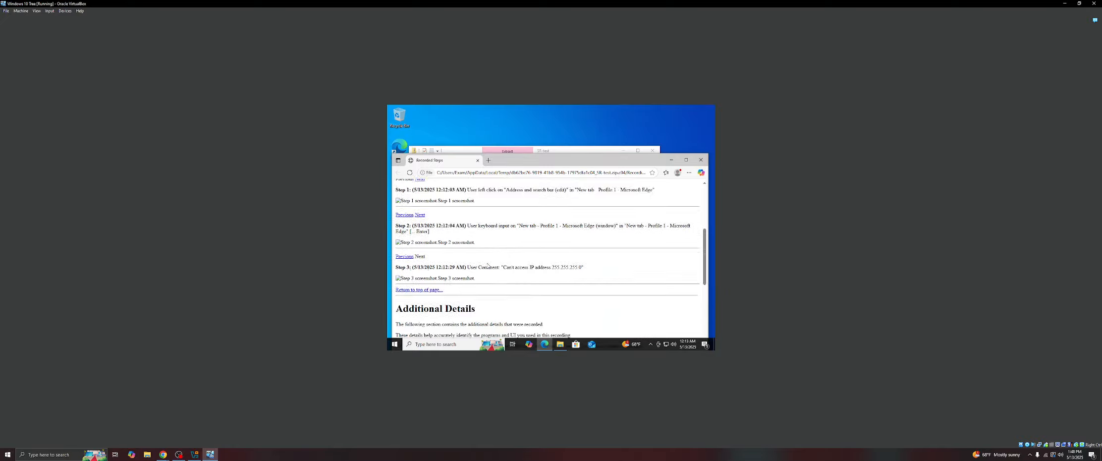
{"action": "left_click", "coordinate": [701, 160]}
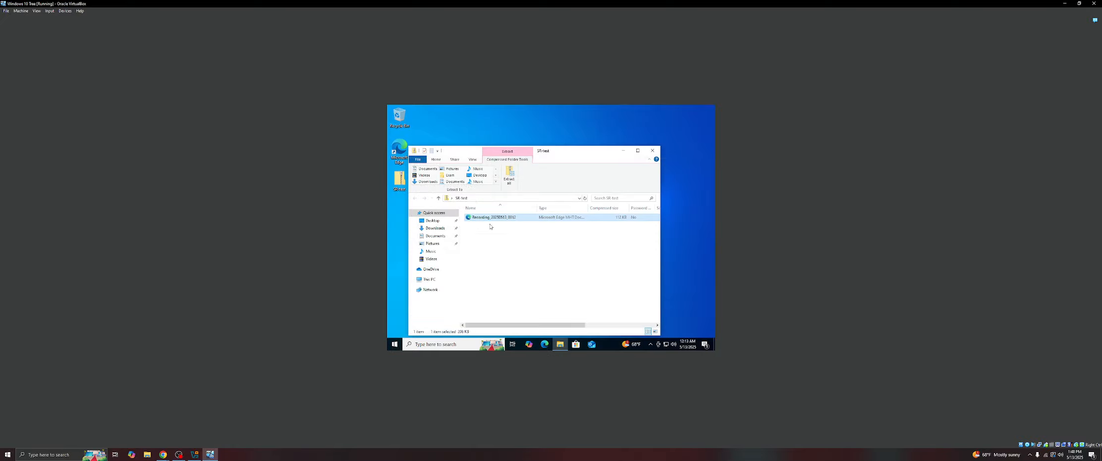
- Reopen the recording file from the zip and scroll through its recorded steps page before closing it
{"action": "left_click", "coordinate": [509, 176]}
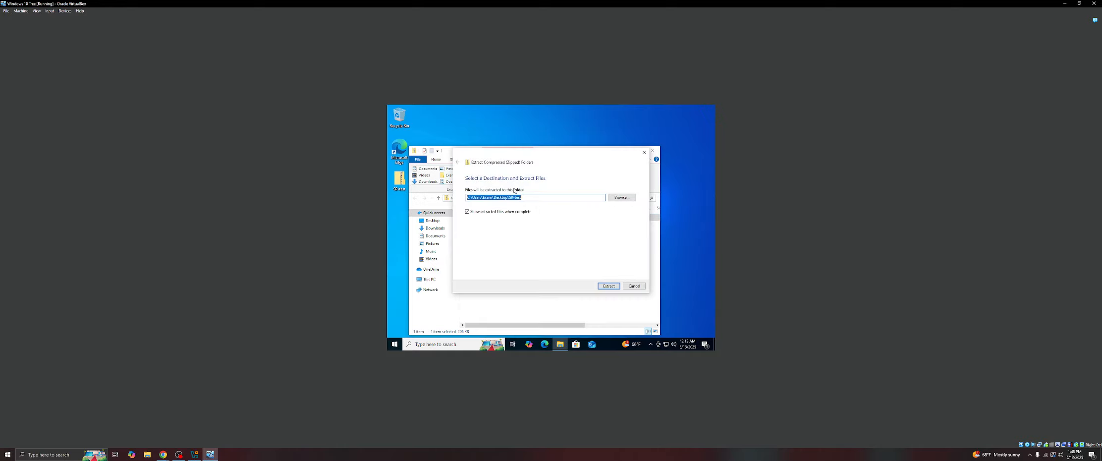
{"action": "left_click", "coordinate": [644, 152]}
{"action": "right_click", "coordinate": [508, 220]}
{"action": "left_click", "coordinate": [517, 223]}
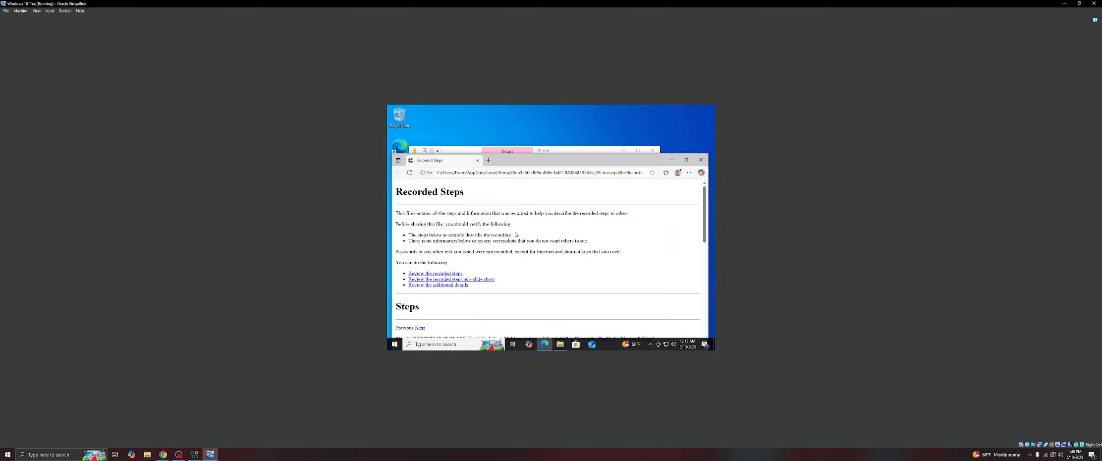
{"action": "scroll", "coordinate": [515, 234], "scroll_direction": "down", "scroll_amount": 15}
{"action": "left_click", "coordinate": [701, 159]}
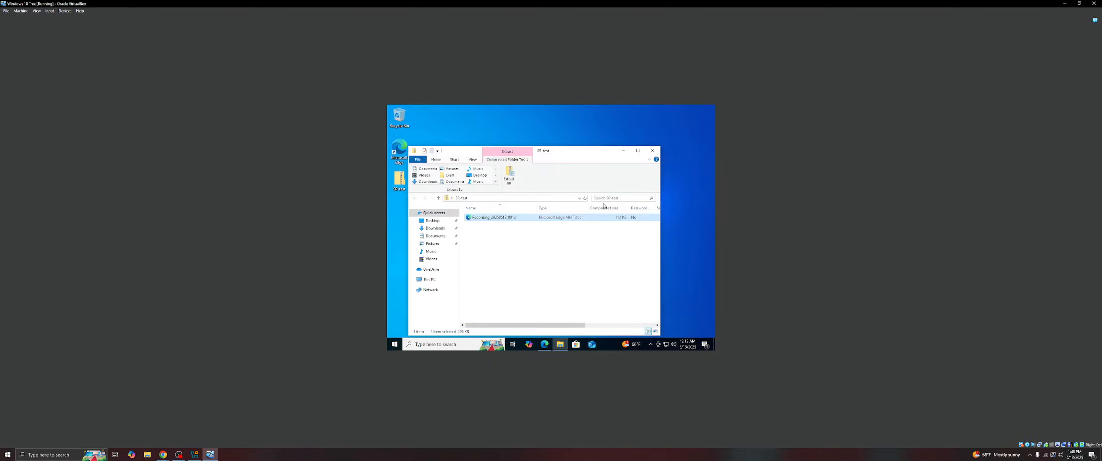